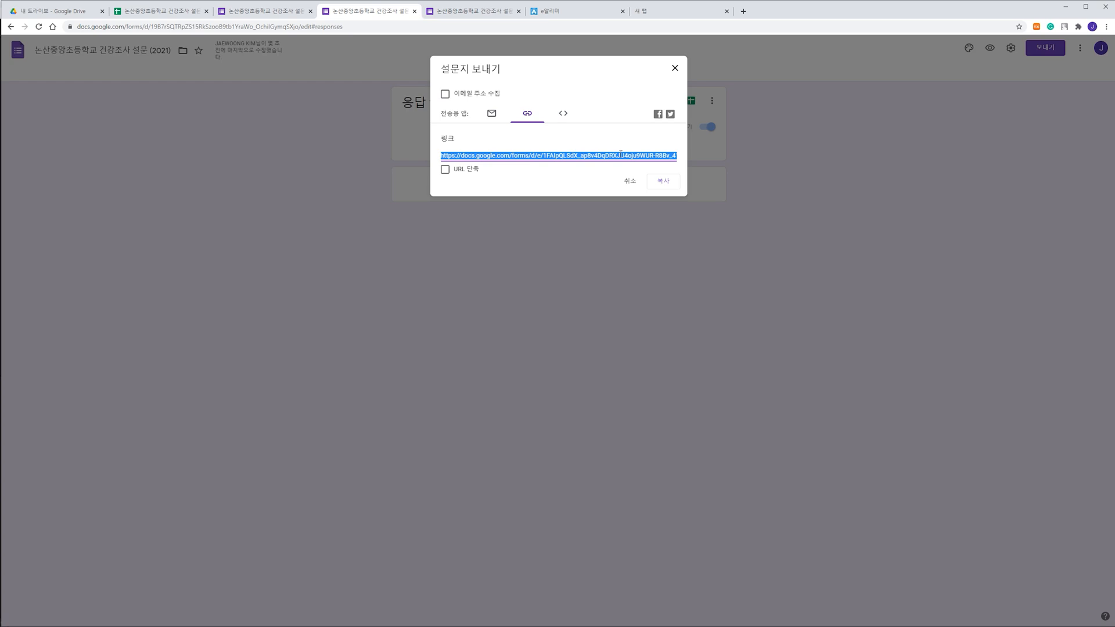
Close the sharing dialog and, in the live survey, answer the grade, class and student name questions and 예 for the first vaccination question.
left_click(675, 68)
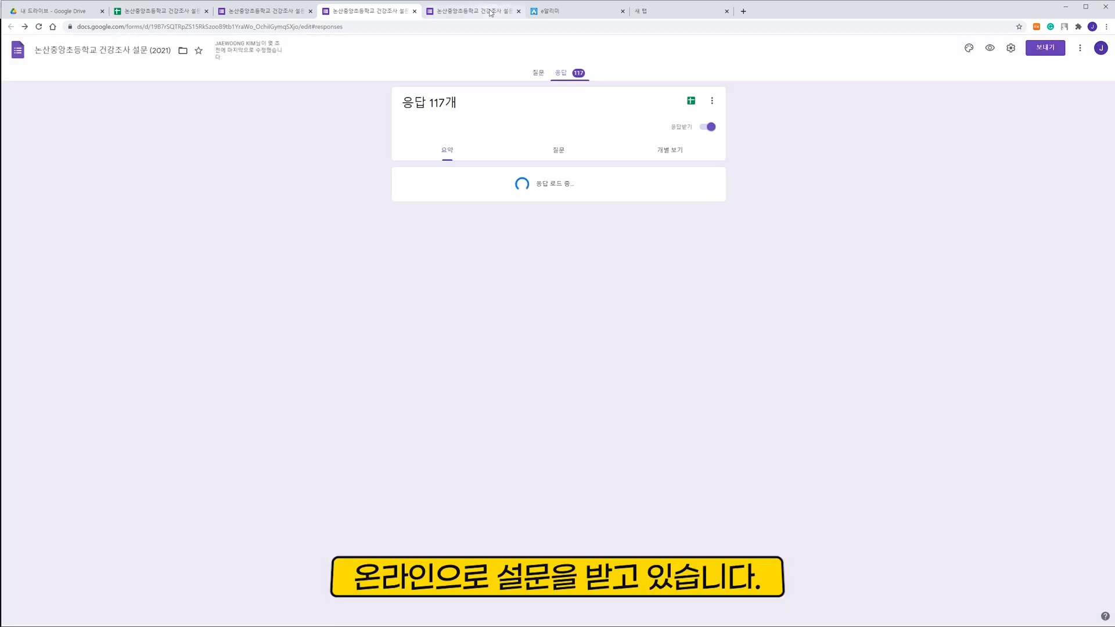
key("ctrl+Tab")
left_click(434, 190)
left_click(436, 309)
left_click(434, 213)
left_click(454, 295)
type("중앙초")
left_click(475, 329)
left_click(432, 166)
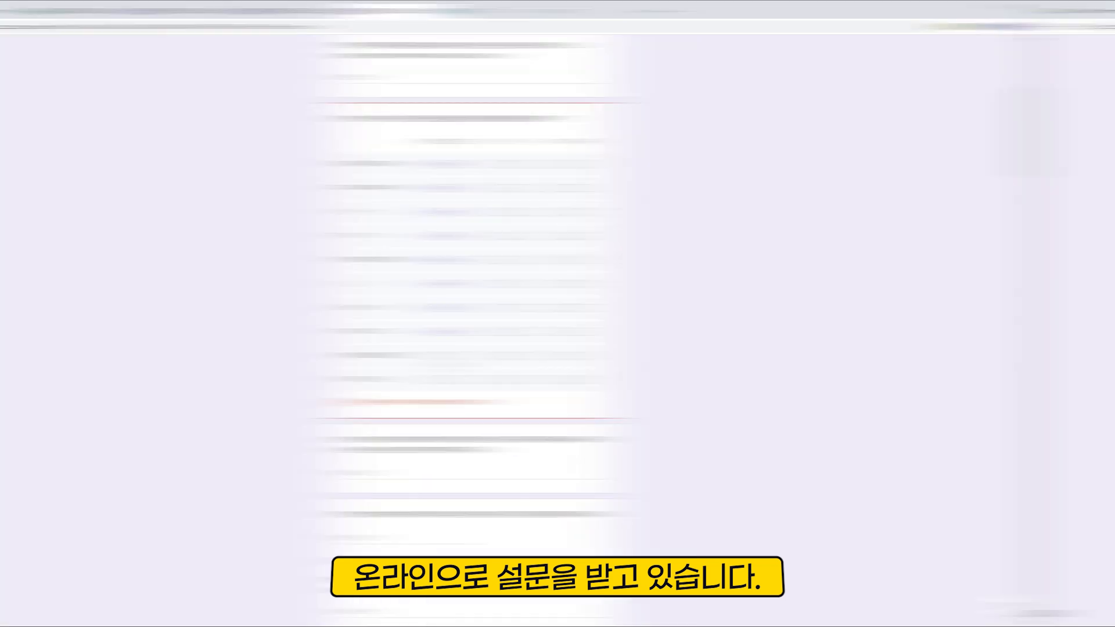
Review the collected answers in the form's response view and response spreadsheet, then look through the e알리미 page.
key("ctrl+shift+Tab")
scroll(387, 334, "down", 5)
left_click(162, 13)
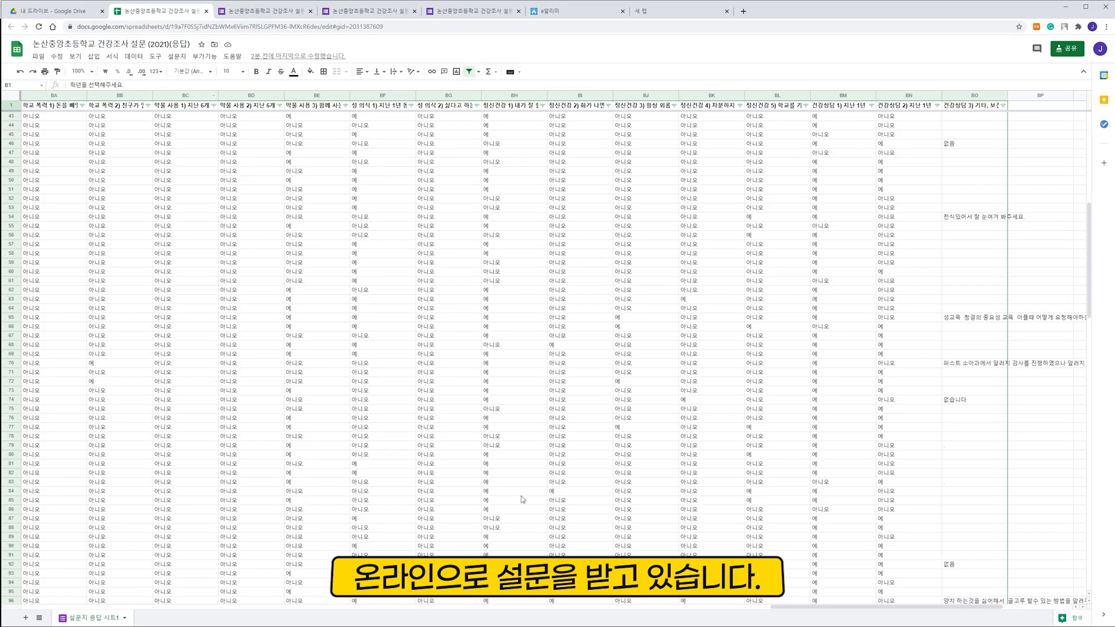
left_click_drag(989, 607, 802, 606)
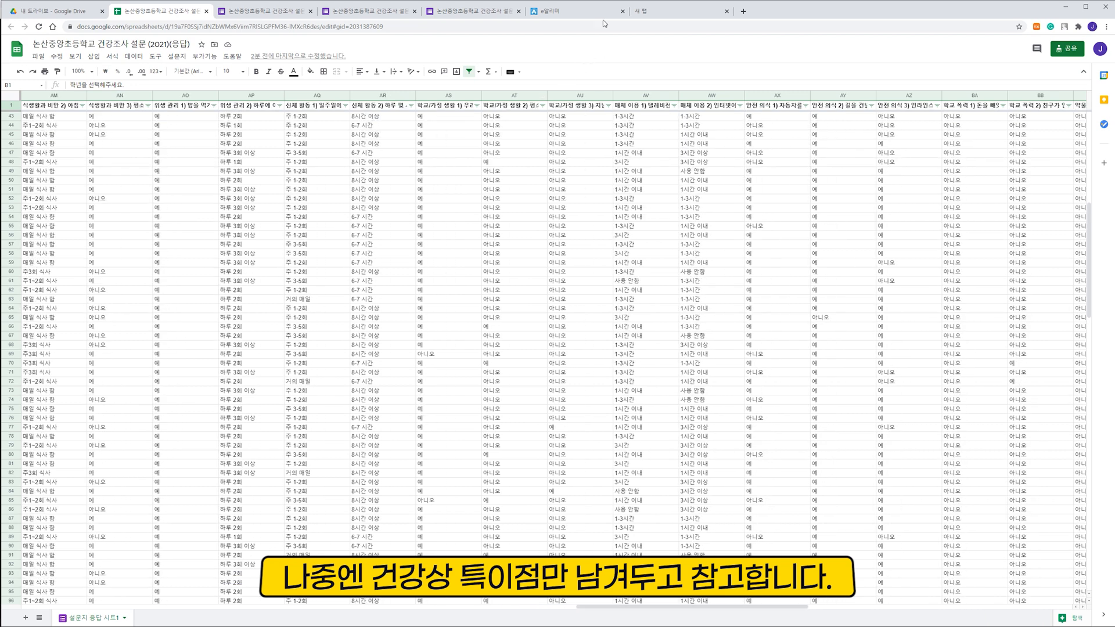
left_click(581, 11)
scroll(1100, 383, "down", 5)
scroll(1100, 383, "down", 2)
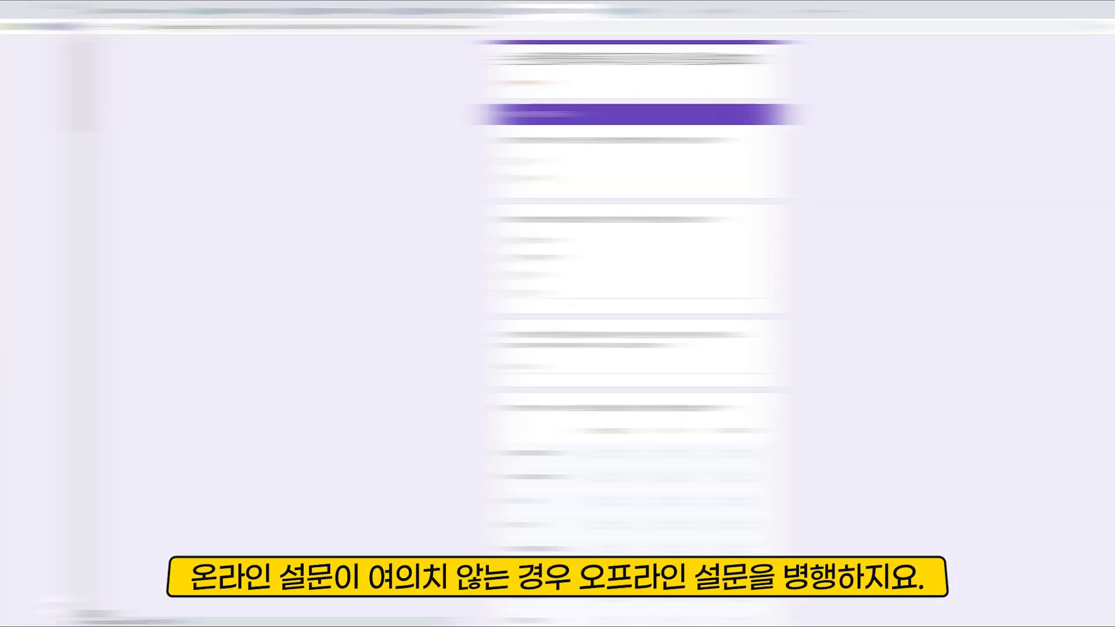
In the live survey, choose 일본뇌염 as the vaccination received and mark 해당없음 for every illness in question 1-1.
left_click(430, 240)
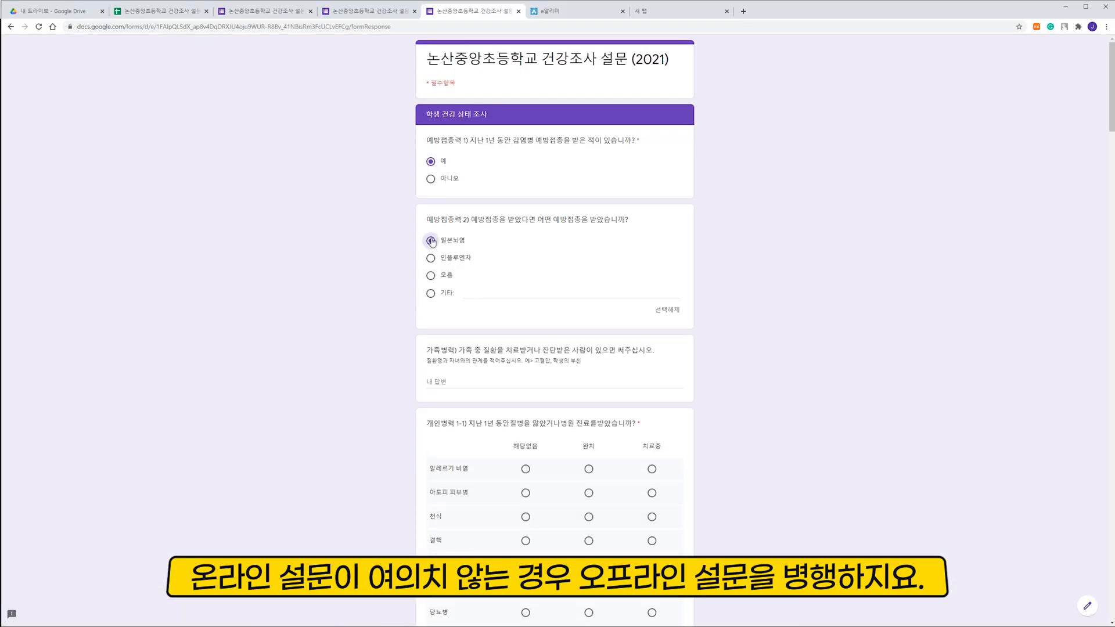
left_click(525, 469)
left_click(525, 493)
left_click(525, 517)
left_click(525, 540)
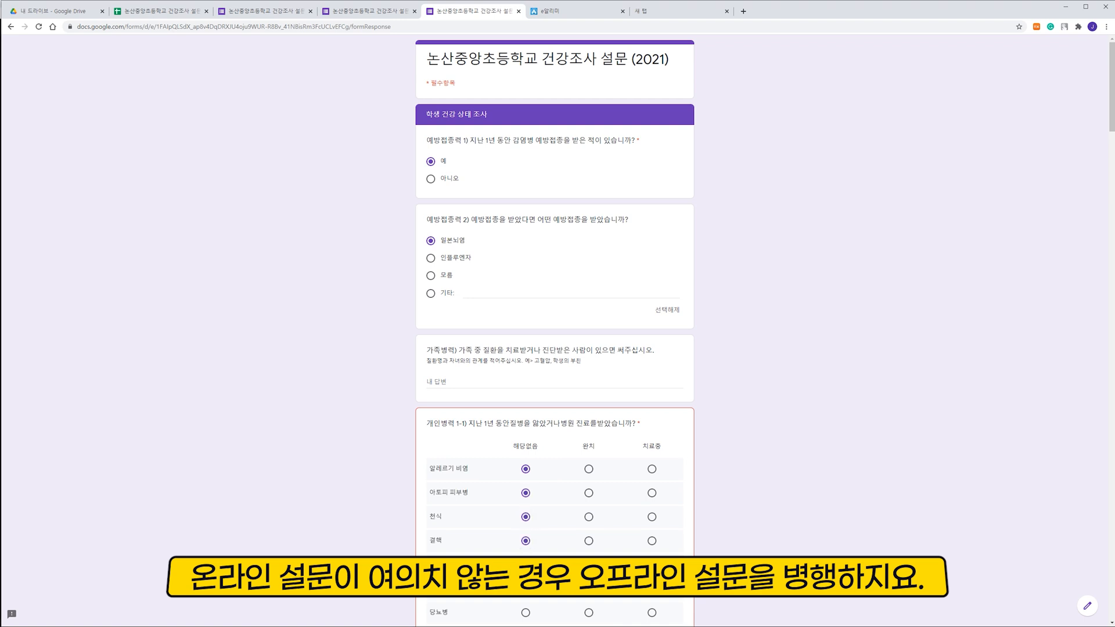
left_click(526, 565)
left_click(526, 589)
scroll(525, 588, "down", 5)
left_click(525, 308)
left_click(526, 332)
left_click(526, 355)
left_click(526, 380)
Mark 1-2회 for all six foods in the weekly diet question and choose 매일 식사 함 for breakfast.
scroll(526, 380, "down", 5)
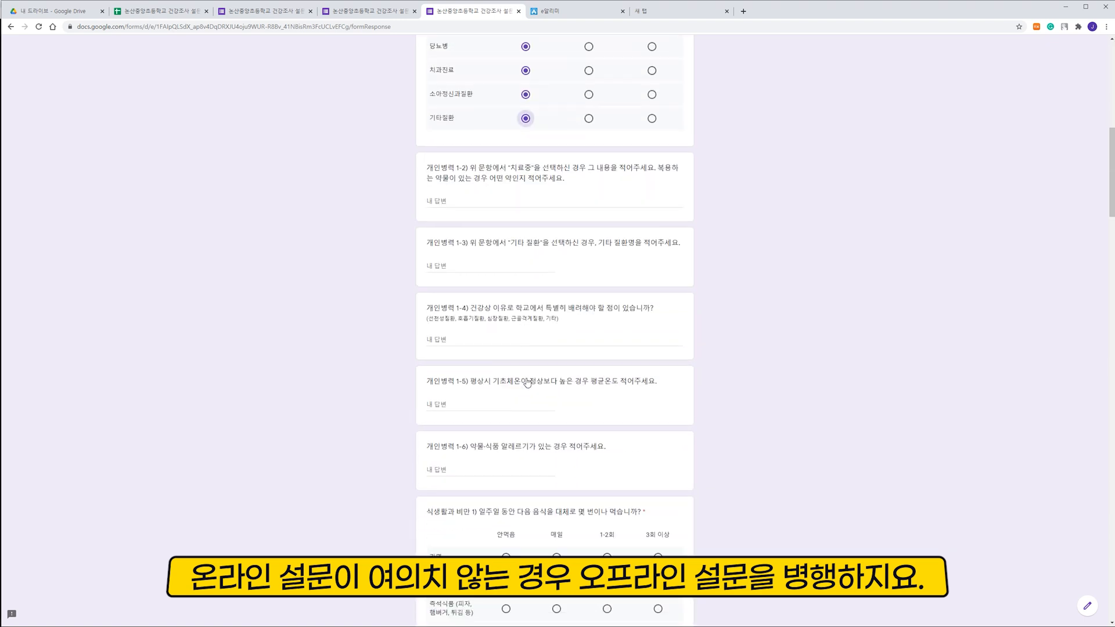
scroll(557, 340, "down", 4)
left_click(607, 340)
left_click(607, 365)
left_click(606, 391)
left_click(606, 421)
left_click(607, 451)
left_click(607, 475)
scroll(607, 476, "down", 3)
left_click(431, 373)
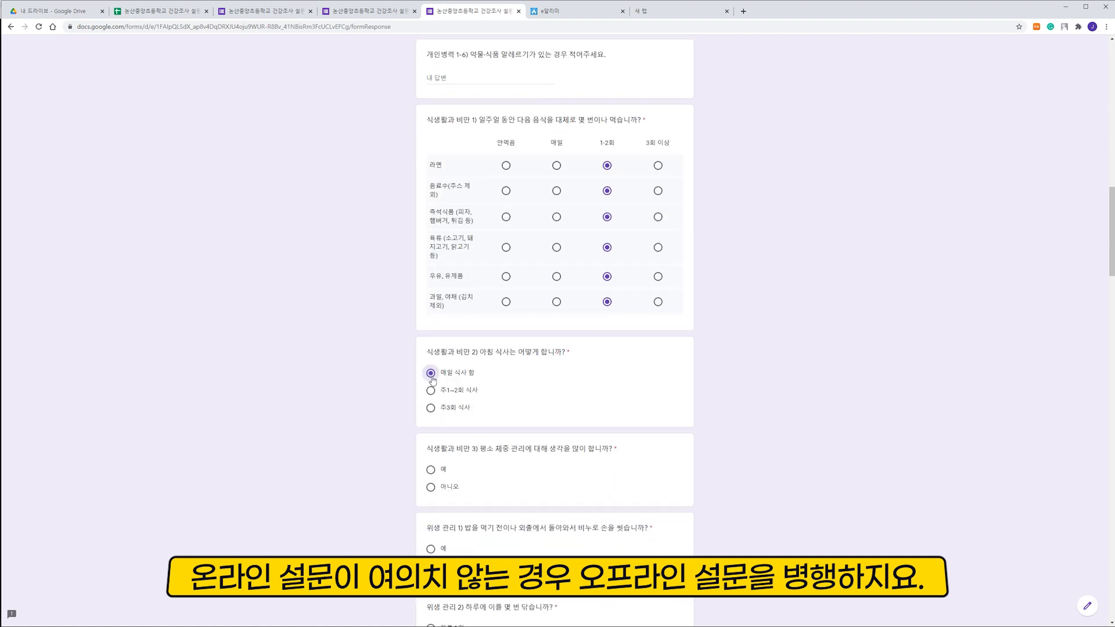
Examine the pie charts in the form's response summary, from the hygiene questions through to the drug-use questions.
key("ctrl+shift+Tab")
scroll(389, 334, "down", 10)
scroll(389, 334, "down", 10)
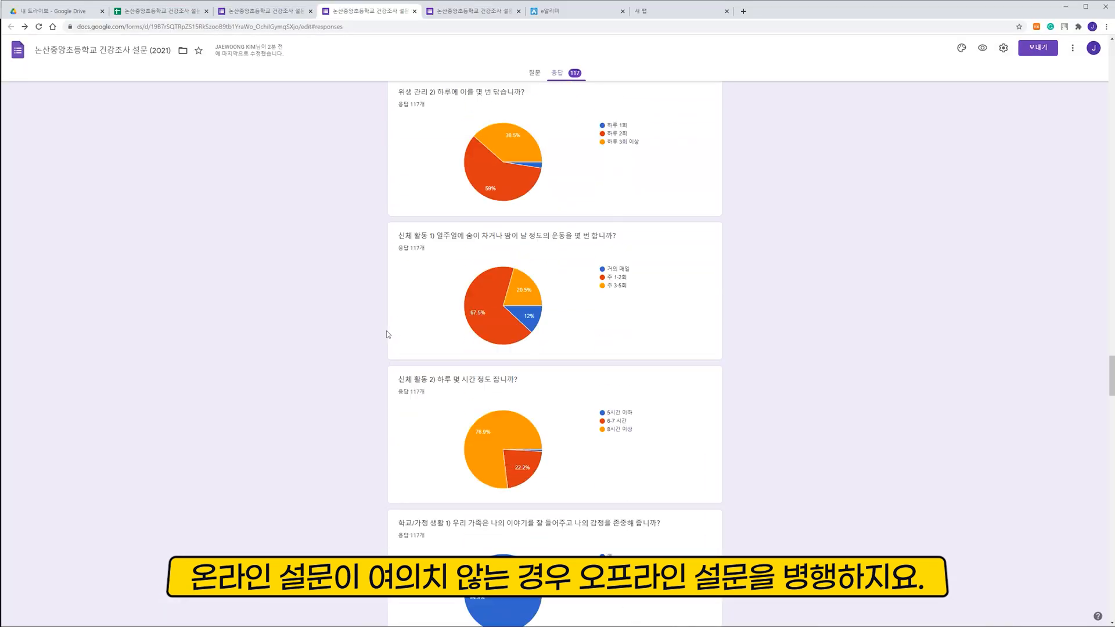
scroll(388, 335, "down", 10)
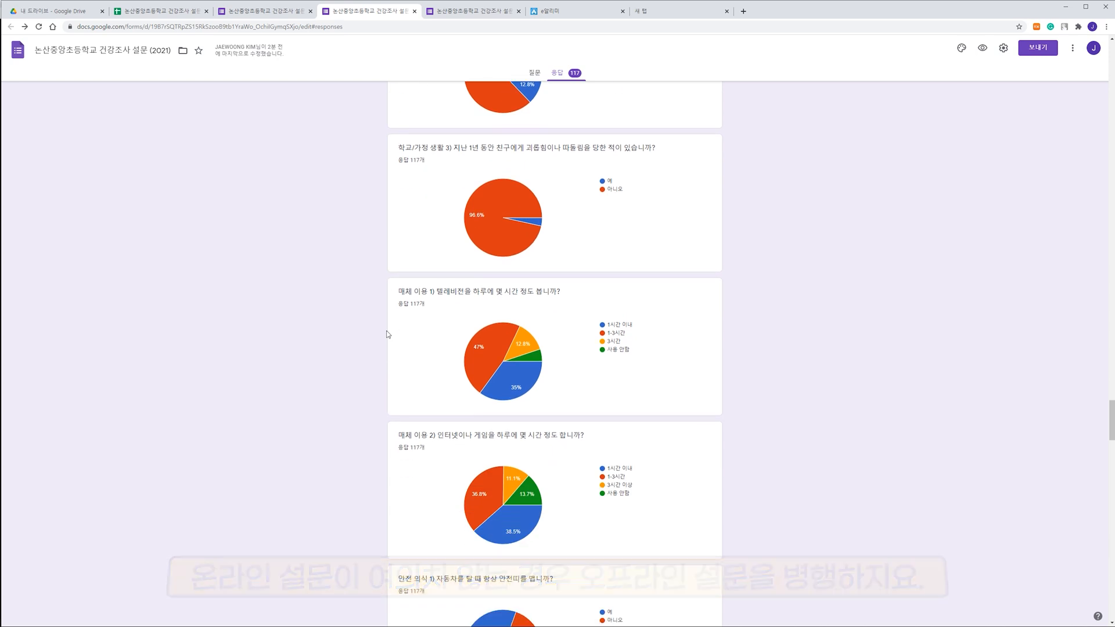
scroll(388, 334, "down", 8)
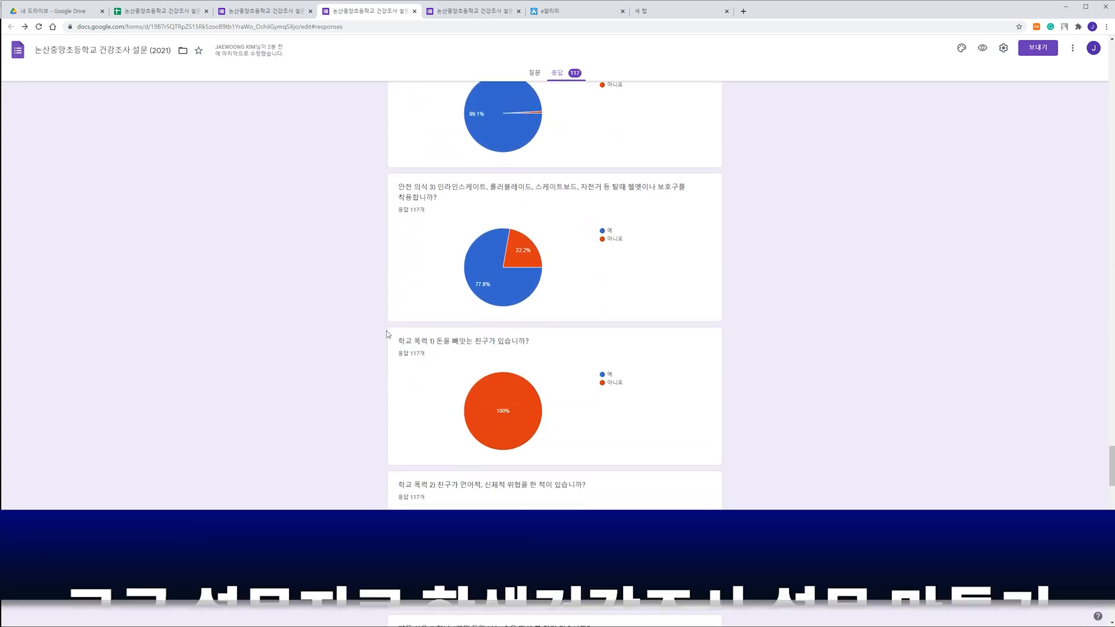
scroll(388, 335, "down", 9)
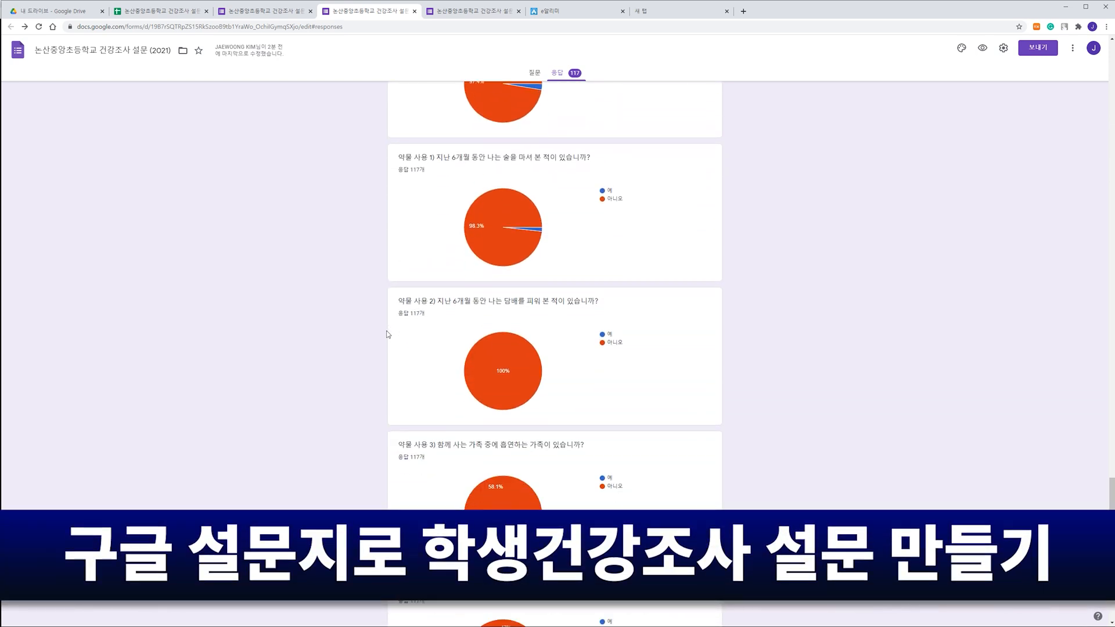
scroll(388, 334, "down", 10)
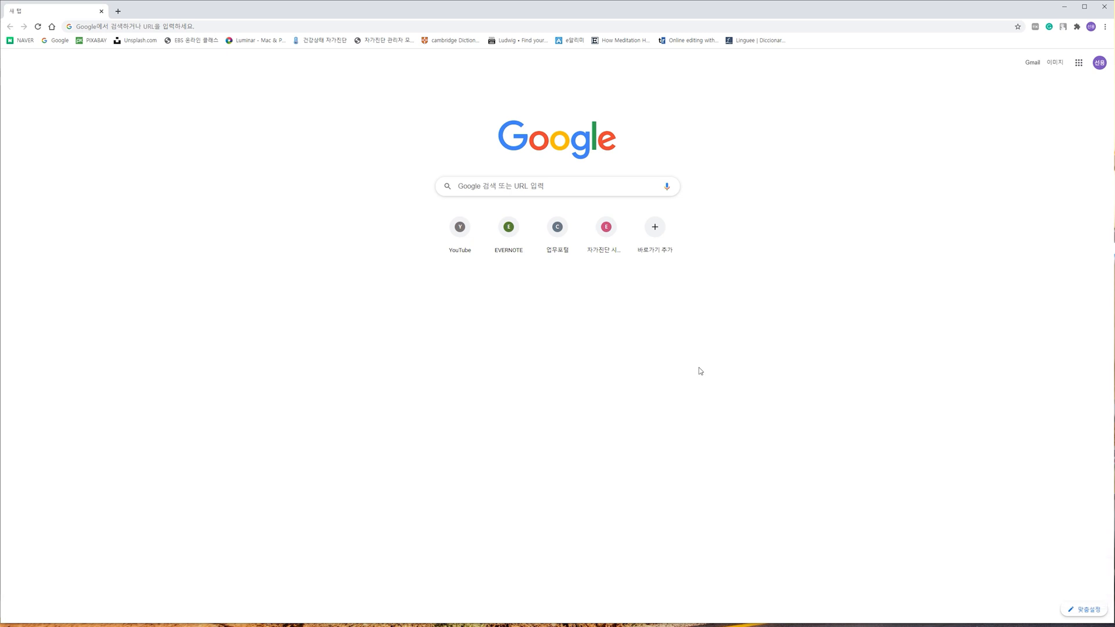
Open Google Drive from a new browser page and create a blank Google Form.
left_click(1078, 62)
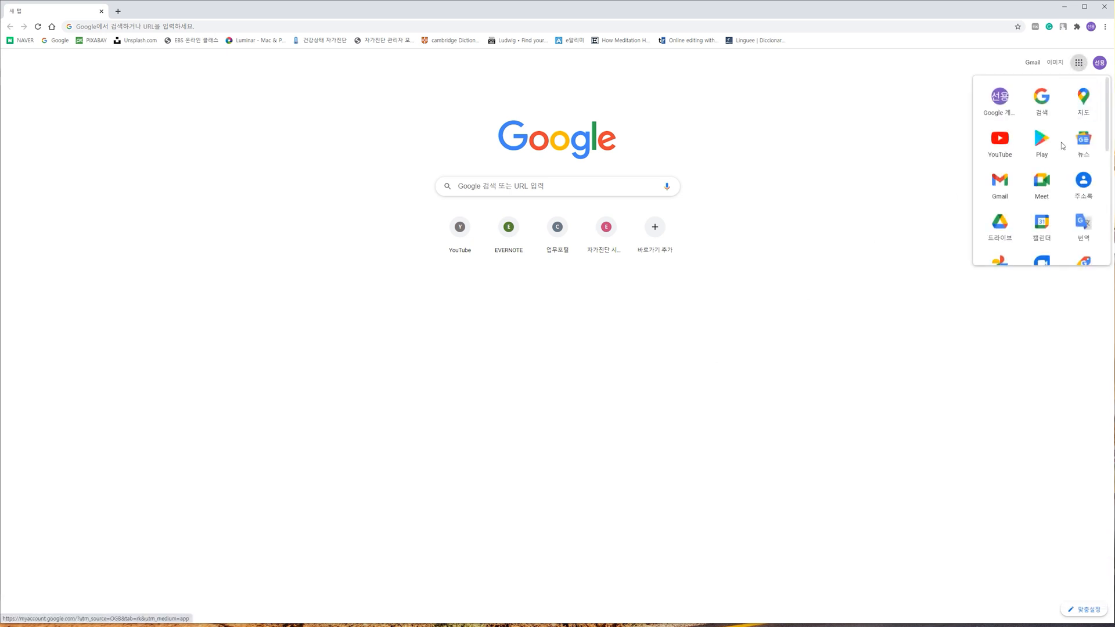
left_click(999, 219)
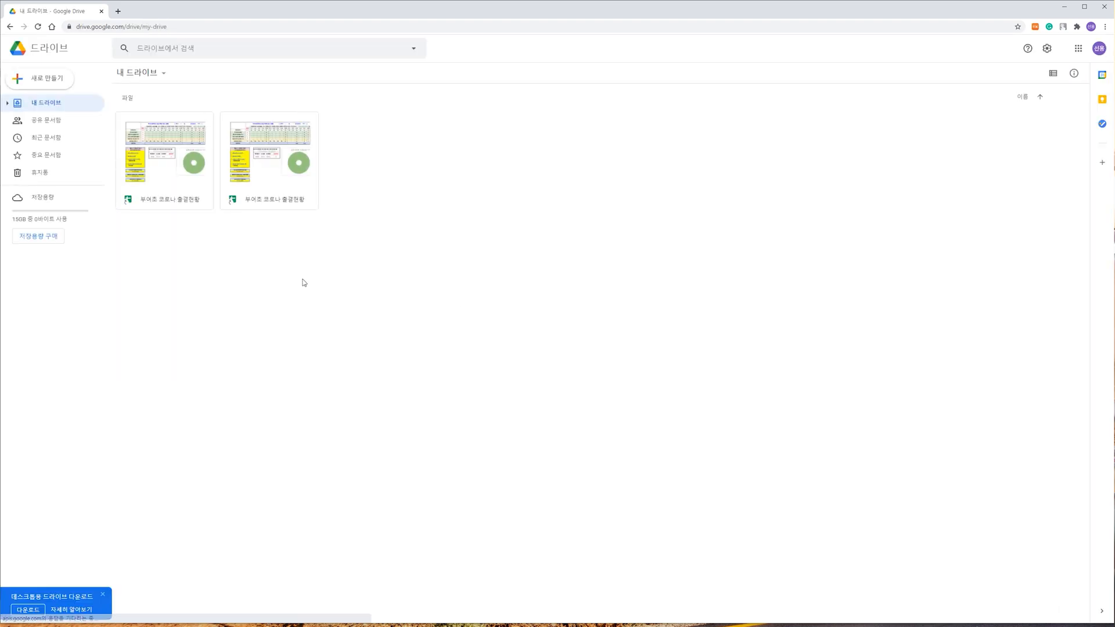
left_click(62, 87)
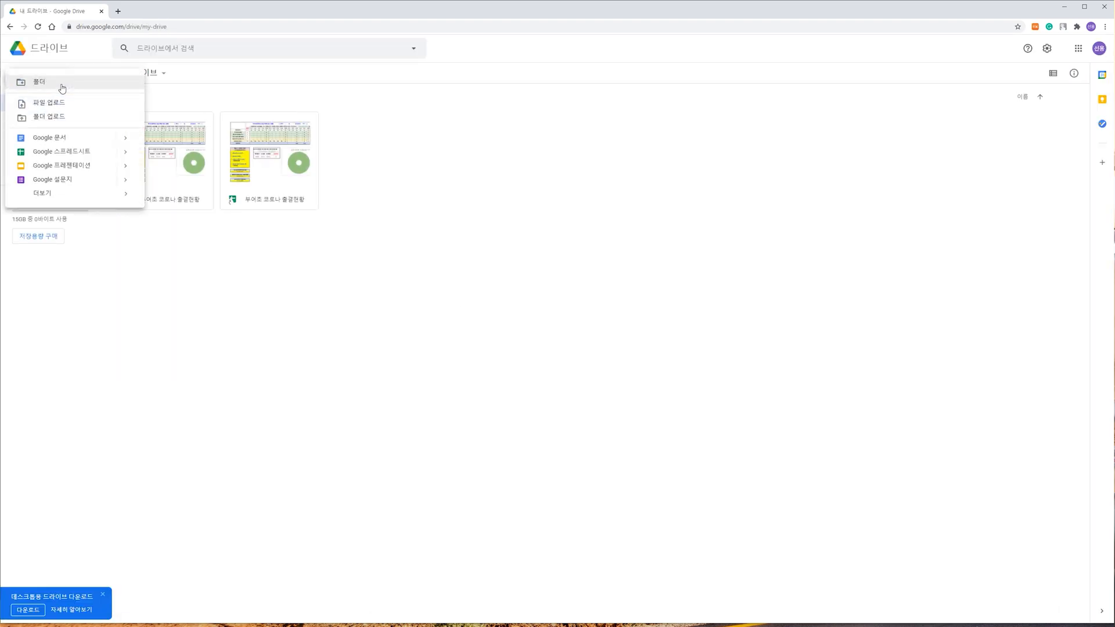
left_click(89, 181)
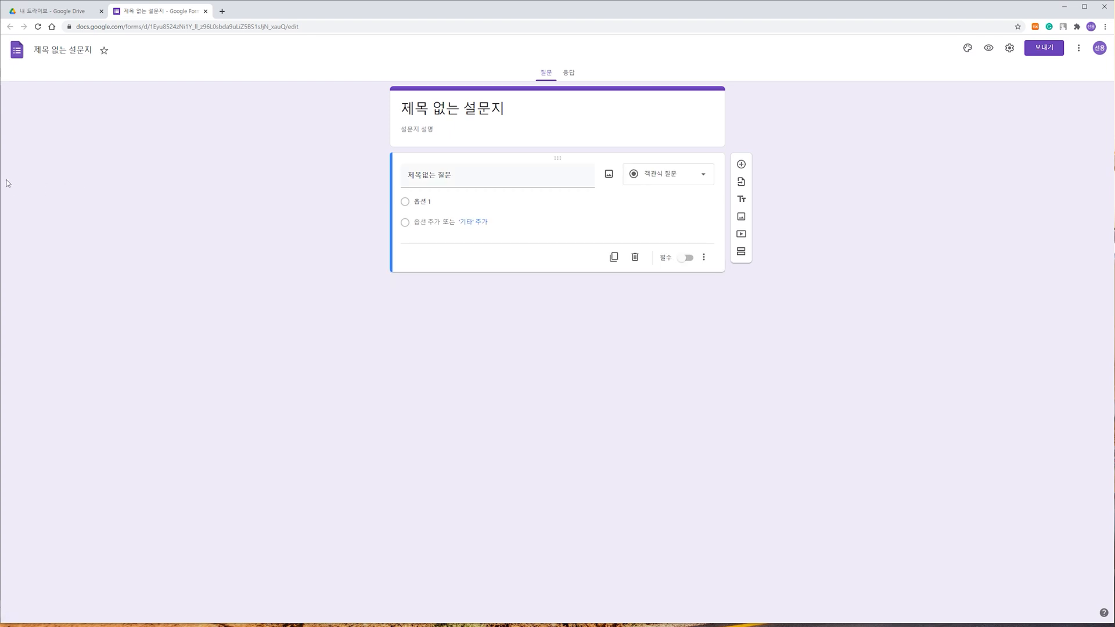
Narrow the browser window to sit beside the Hangul document and copy its heading "OOOO학교 건강조사 설문 (2021)" into the form title.
left_click_drag(1, 181, 497, 213)
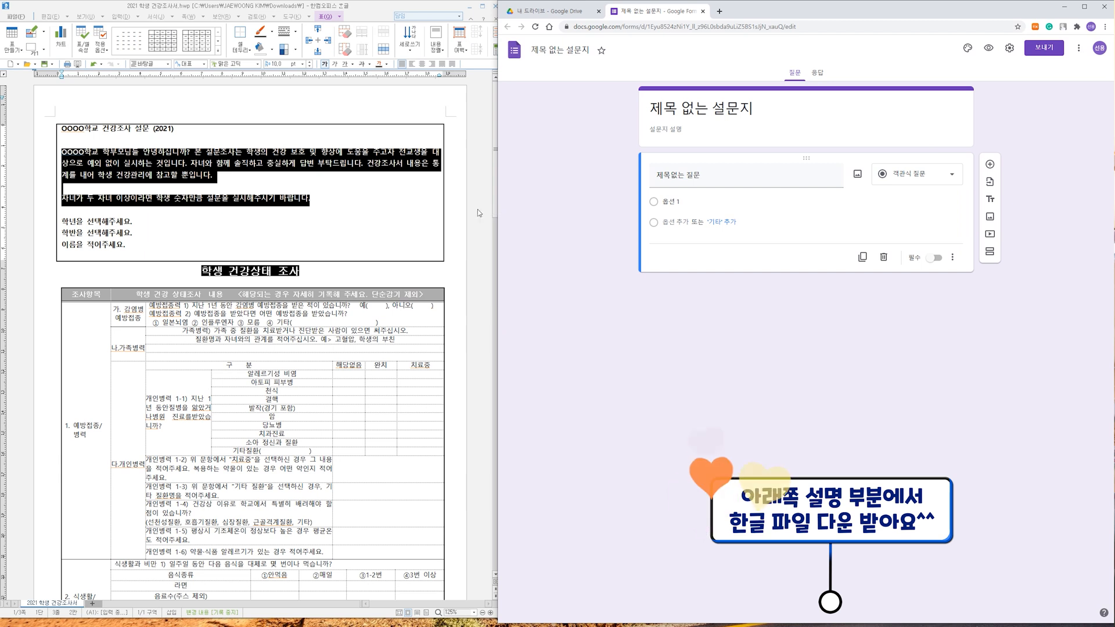
left_click(334, 182)
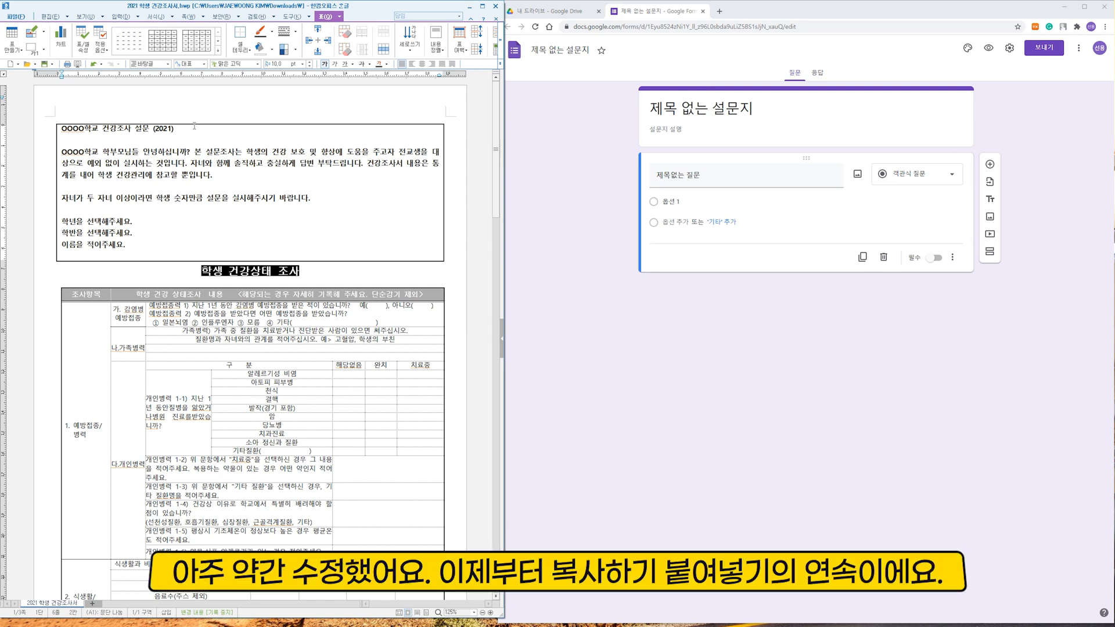
left_click_drag(189, 126, 59, 131)
key("ctrl+c")
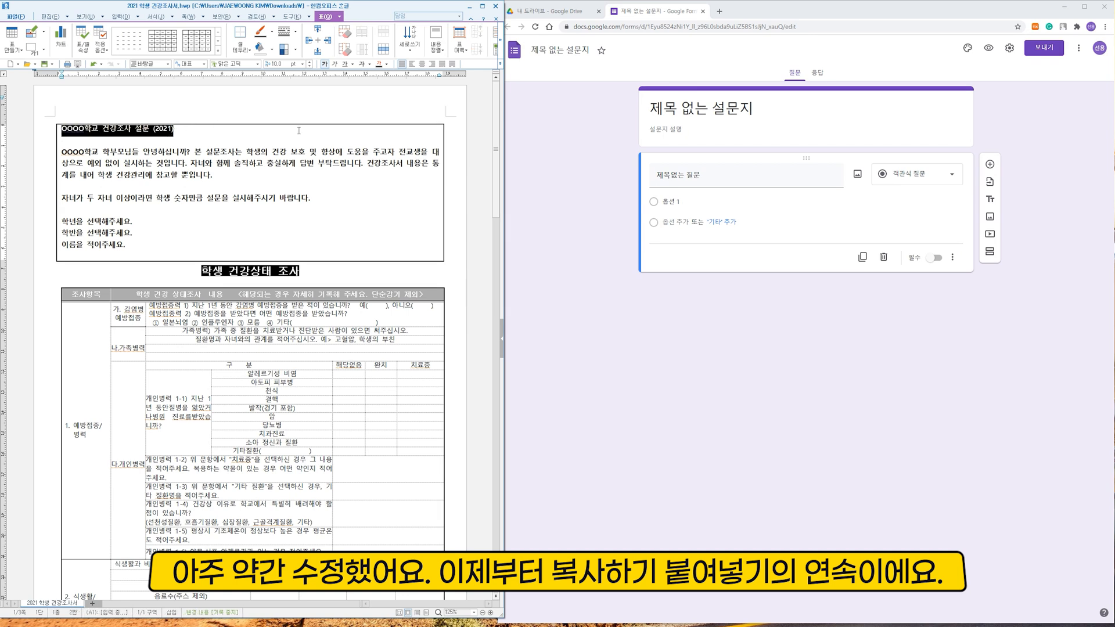
left_click(704, 117)
key("ctrl+v")
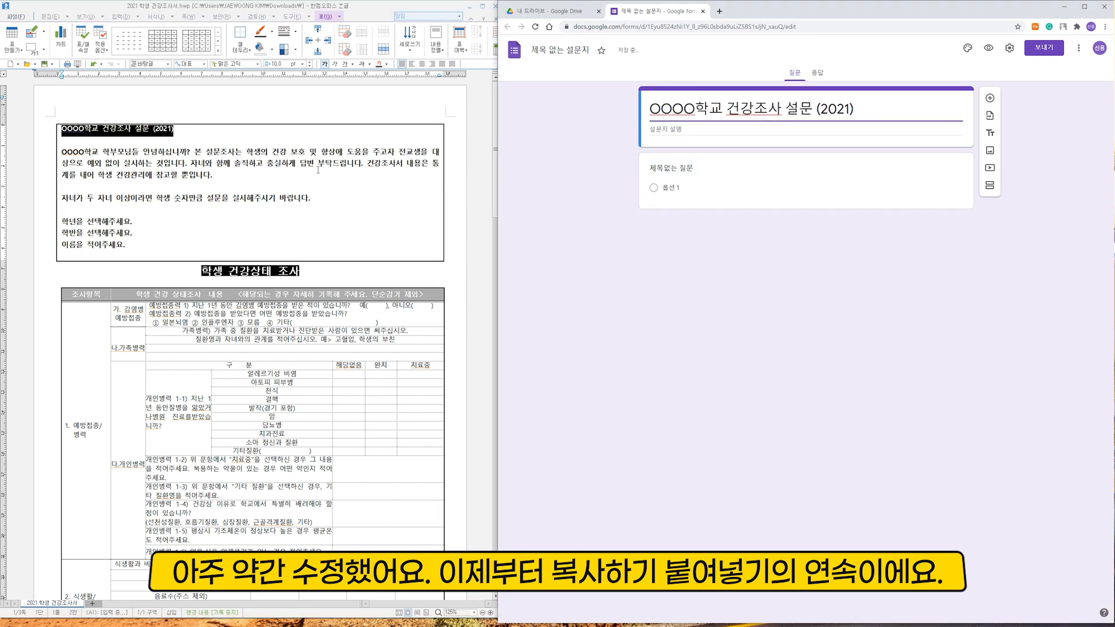
Copy the greeting to parents and the note about multiple children from the Hangul document into the form description.
left_click(194, 186)
left_click_drag(309, 198, 59, 156)
key("ctrl+c")
left_click(755, 128)
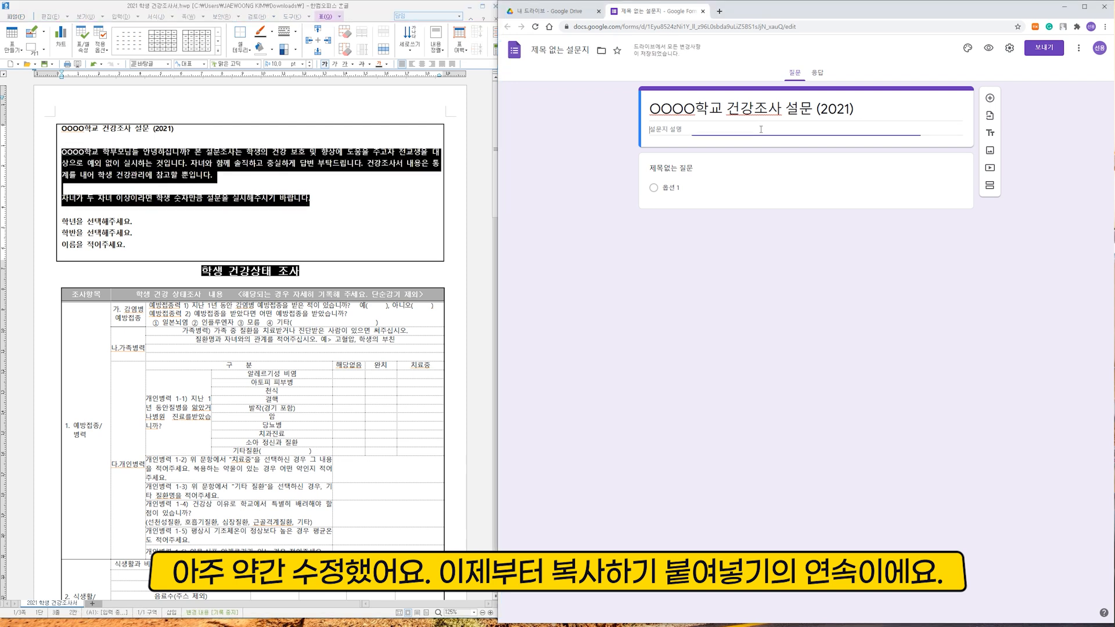
key("ctrl+v")
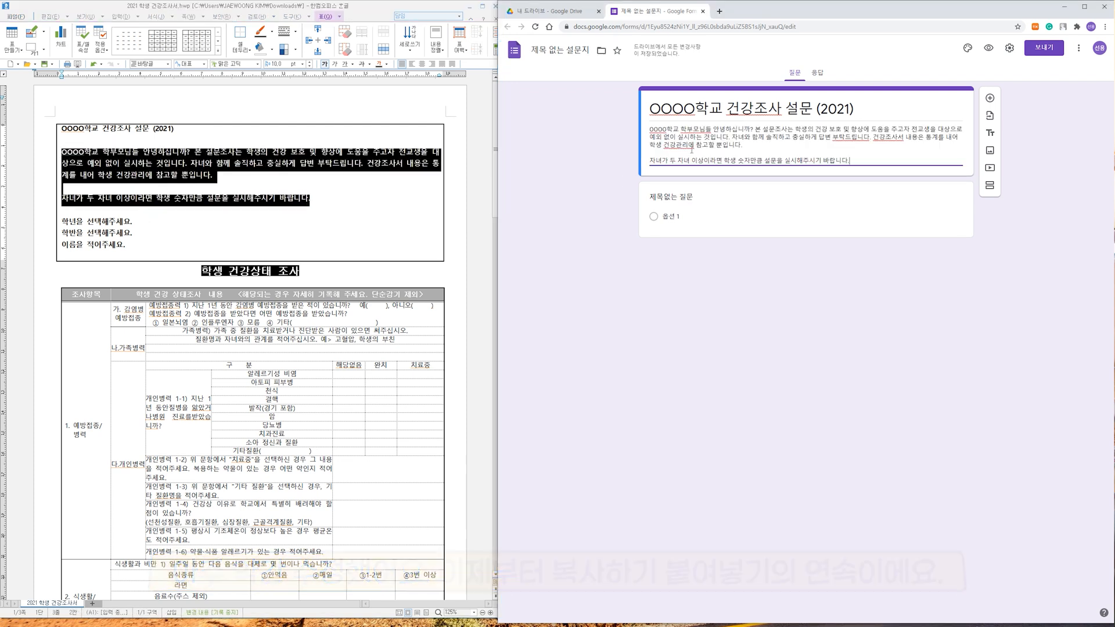
Copy the grade prompt from the document into the first question and edit it to read "학년 반을 선택해주세요.".
left_click(129, 219)
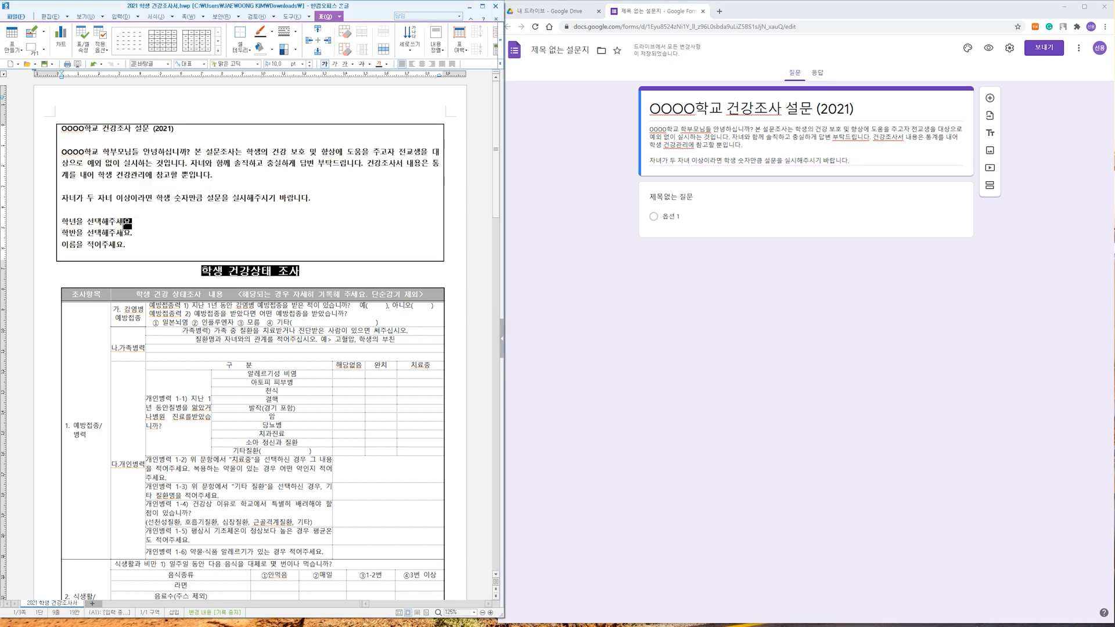
left_click_drag(128, 224, 65, 231)
key("ctrl+c")
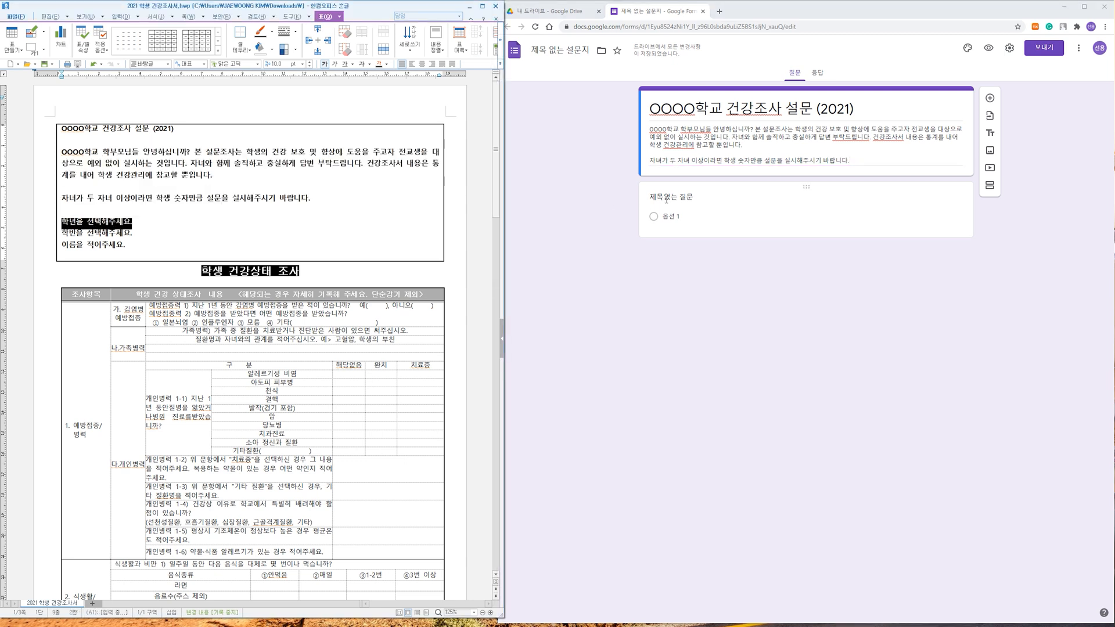
left_click(666, 200)
key("ctrl+v")
left_click(671, 204)
type("반")
Enter 1-1, 1-2, 1-3, 1-4, 1-5, 2-1 and 2-2 as the answer options of the grade and class question.
left_click(669, 233)
type("1-1")
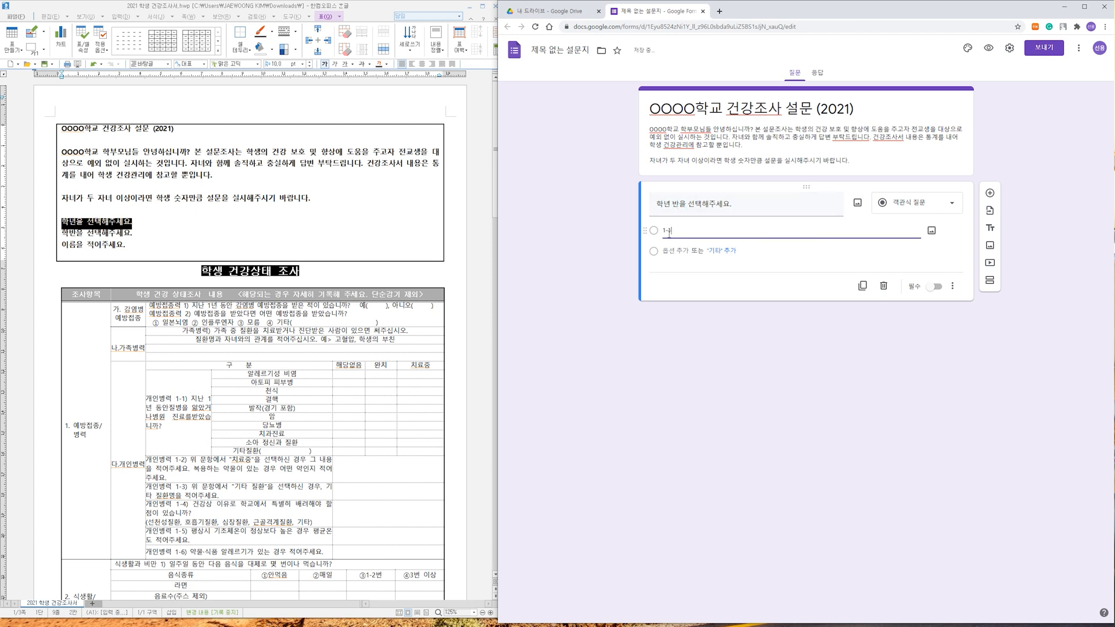
key("Return")
type("1-2")
key("Return")
type("1-3")
key("Return")
type("1-4")
key("Return")
type("1-5")
key("Return")
type("2-1")
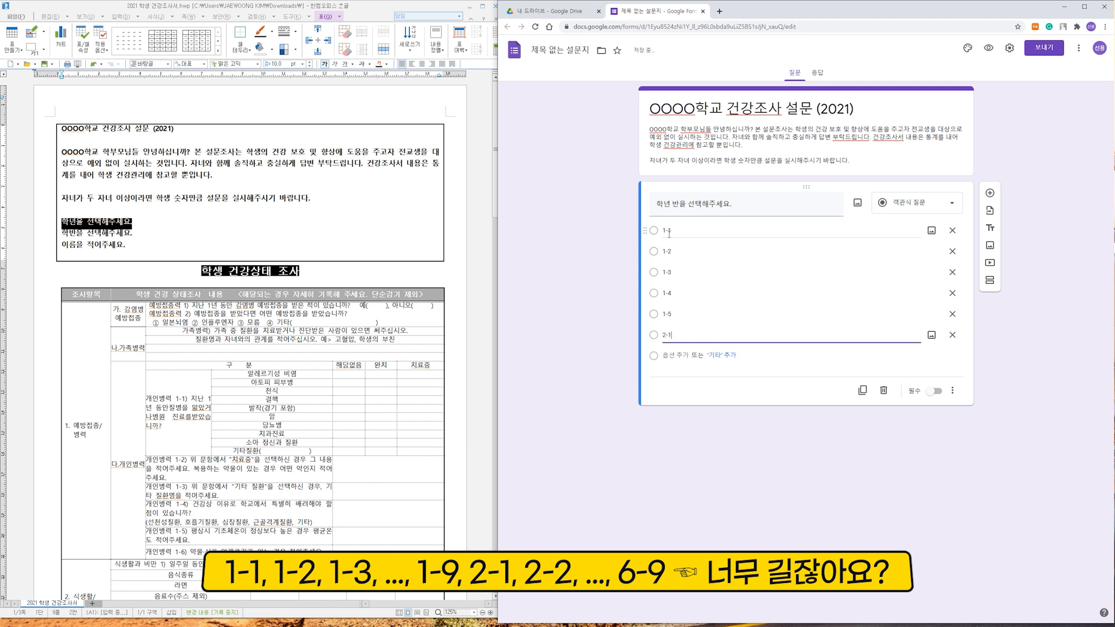
key("Return")
type("2-2")
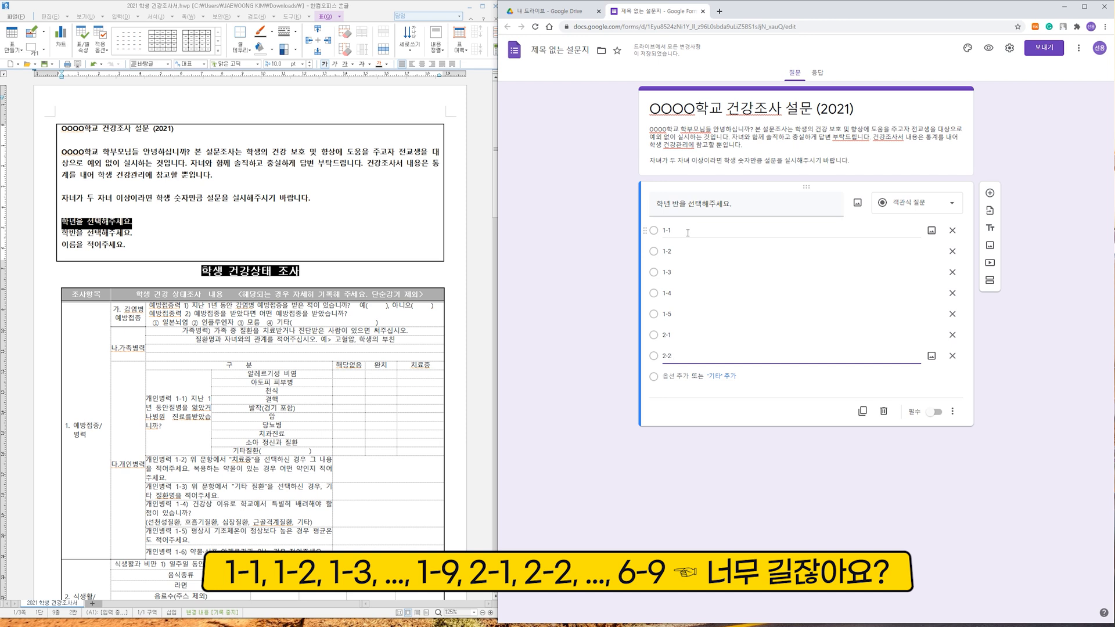
Replace the question's answer options with 1학년, 2학년, 3학년, 4학년, 5학년 and 6학년, and delete the leftover 2-2 option.
left_click(688, 233)
type("1학년")
key("Return")
type("2학년")
key("Return")
type("3학년")
key("Return")
type("4학년")
key("Return")
type("5학년")
key("Return")
type("6")
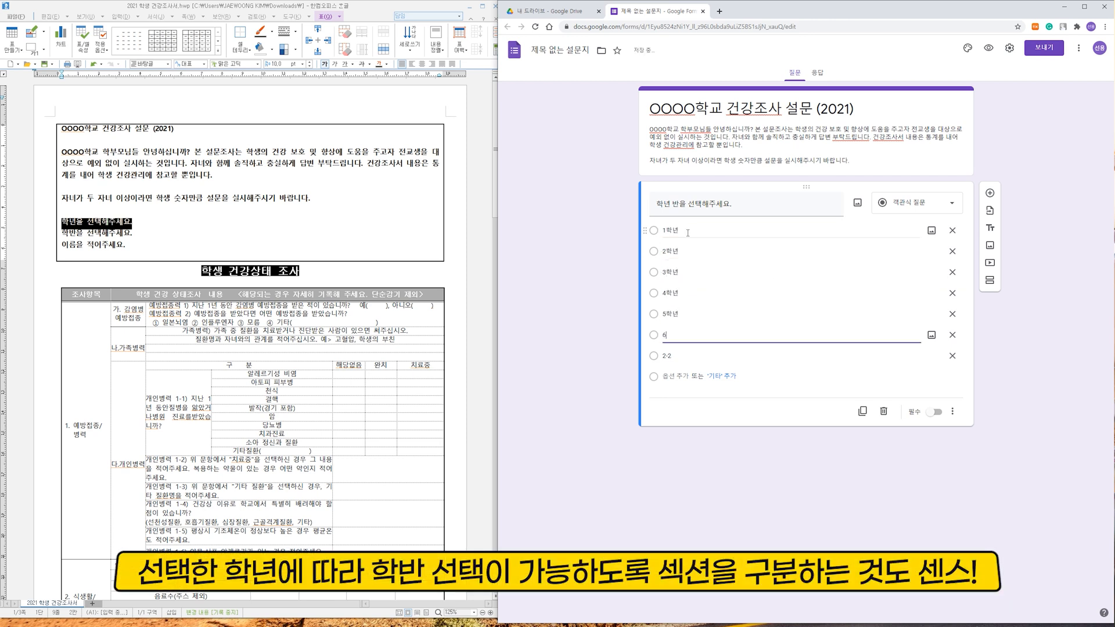
type("학년")
left_click(953, 355)
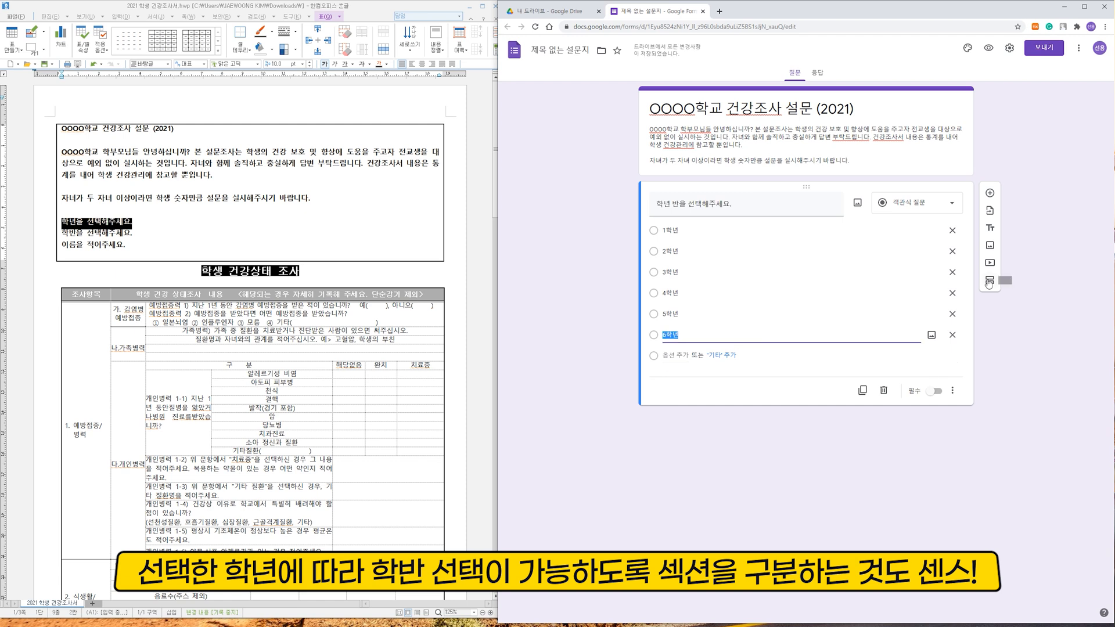
Add seven new sections to the form after the grade question.
left_click(990, 280)
left_click(995, 285)
left_click(988, 613)
left_click(988, 612)
left_click(987, 612)
left_click(988, 613)
left_click(987, 612)
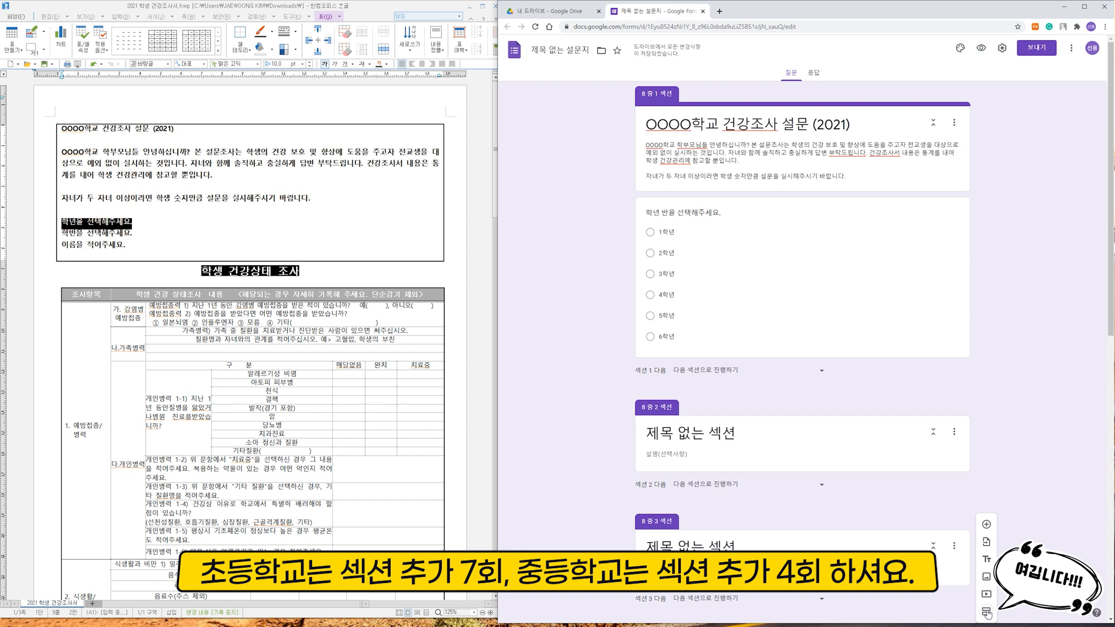
Title the second, third and fourth sections 1학년, 2학년 and 3학년.
left_click(711, 441)
type("1학년")
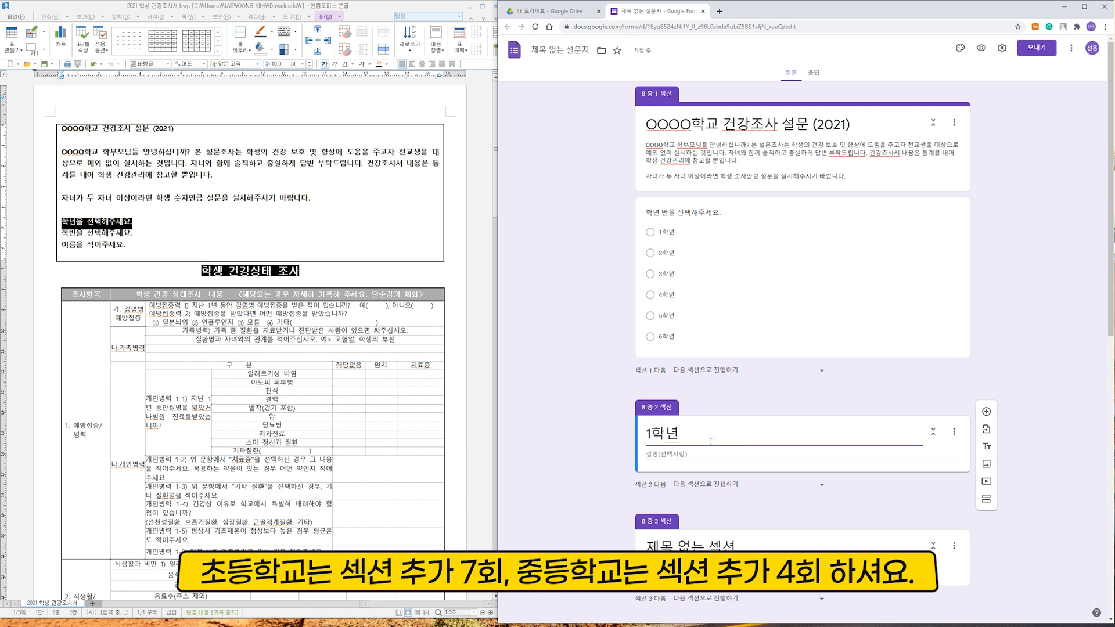
left_click(711, 545)
type("2학년")
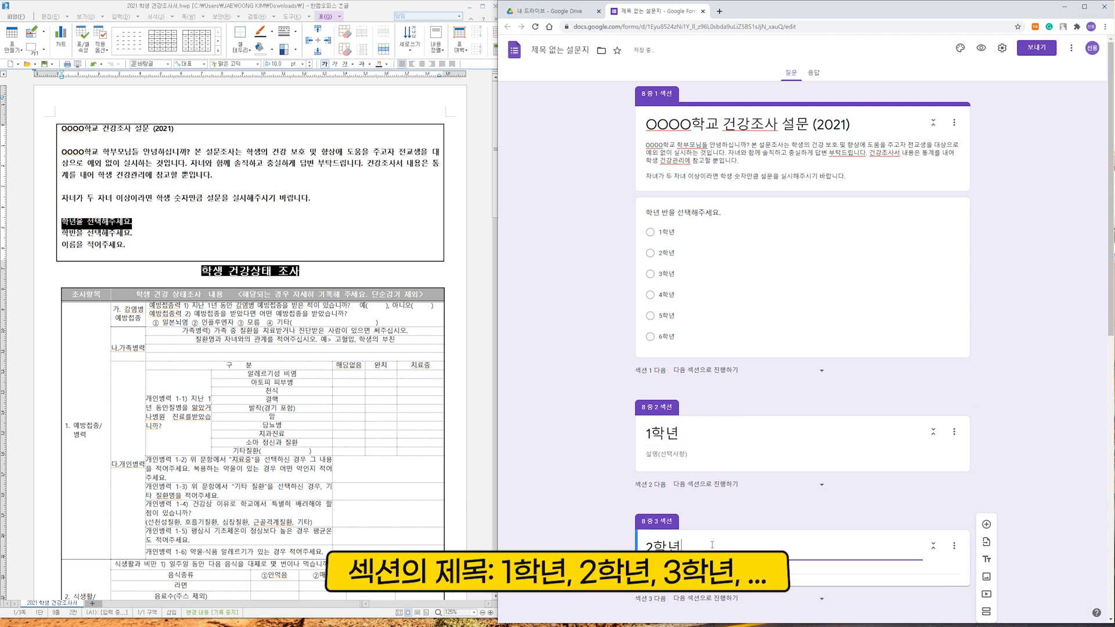
scroll(736, 361, "down", 5)
left_click(736, 361)
type("3학년")
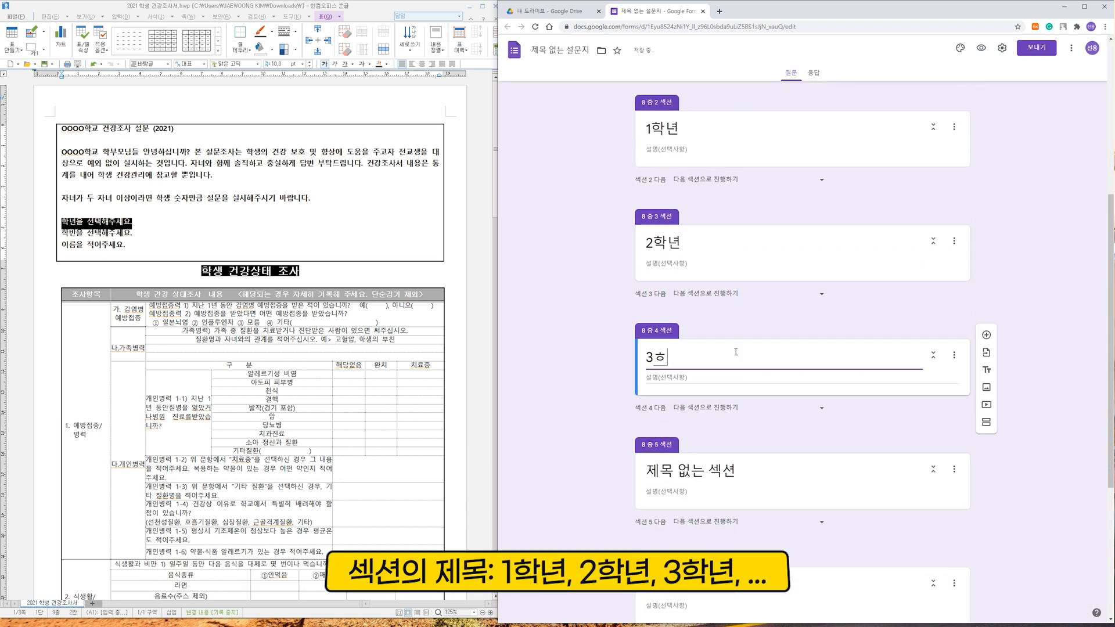
Title the next three sections 4학년, 5학년 and 6학년, and the final section 학생 건강 상태 조사.
left_click(724, 464)
type("4학년")
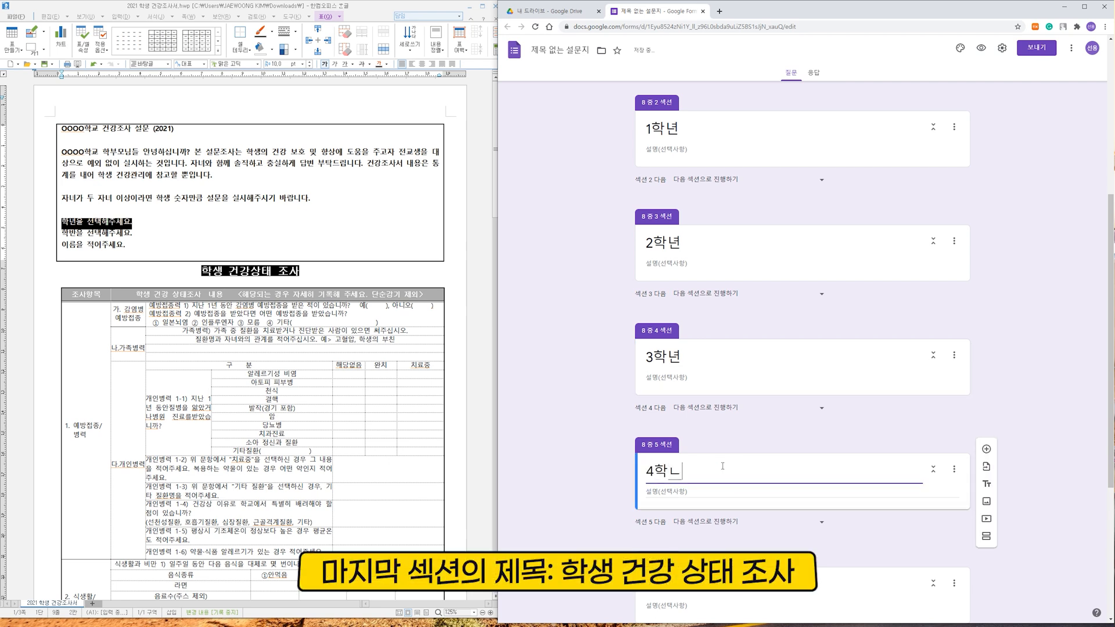
left_click(725, 583)
type("5학년")
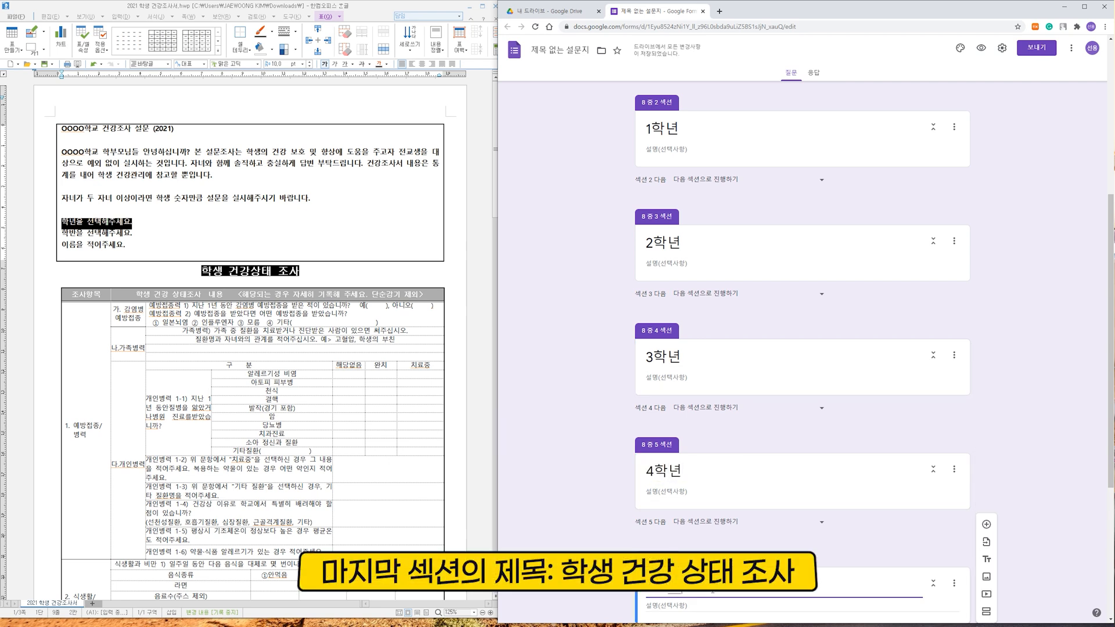
scroll(718, 546, "down", 3)
left_click(713, 525)
type("6학년")
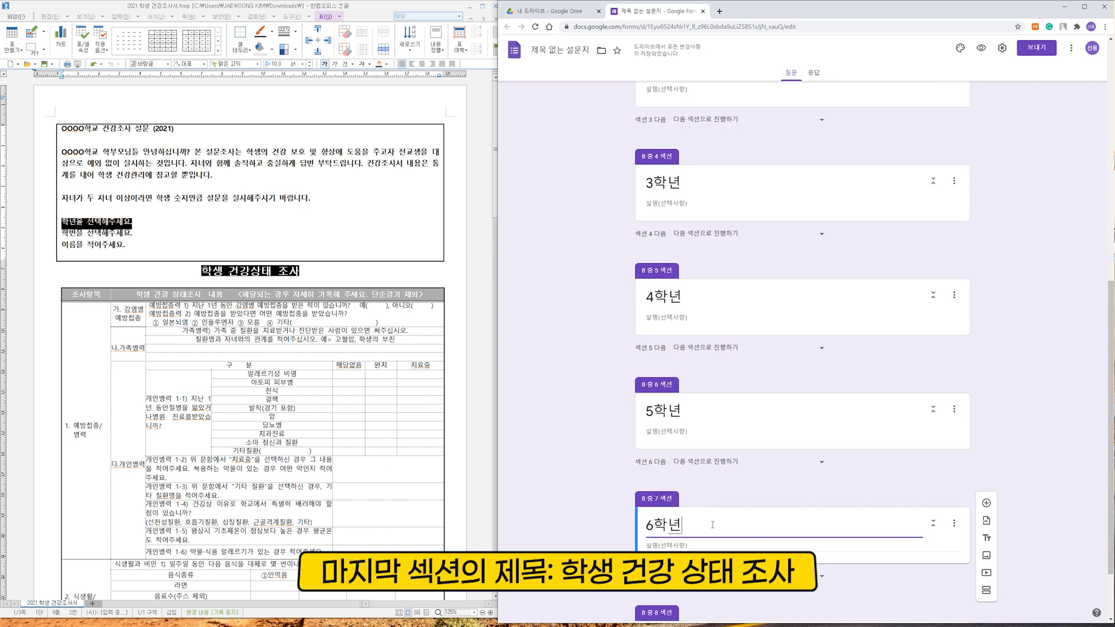
scroll(801, 349, "down", 2)
left_click(719, 551)
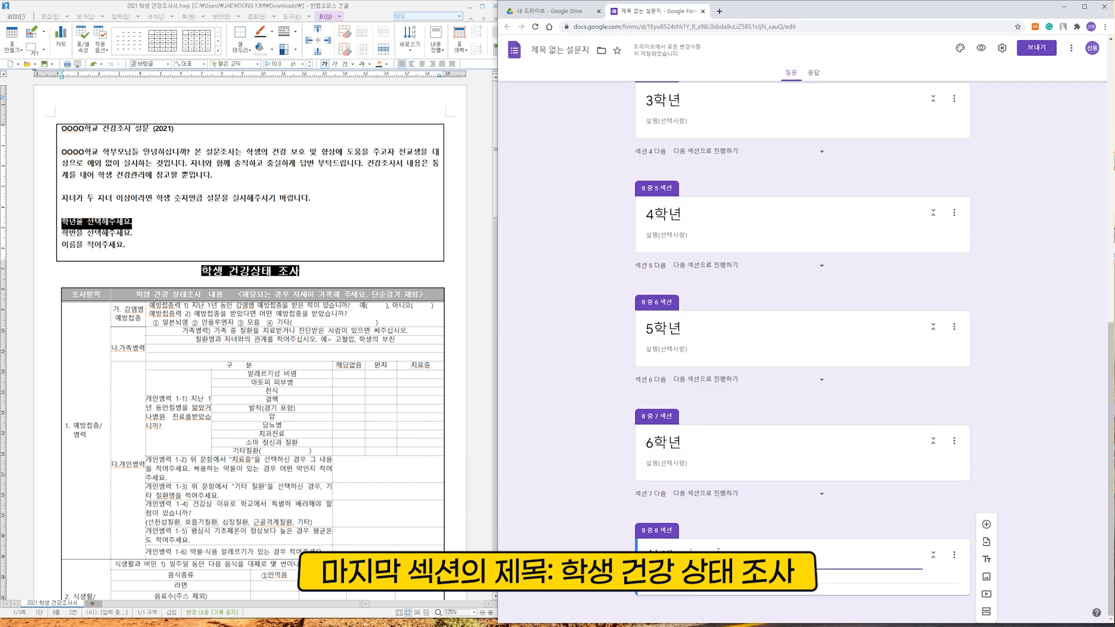
Enable section navigation based on the answer for the grade question and make that question required.
scroll(991, 409, "up", 10)
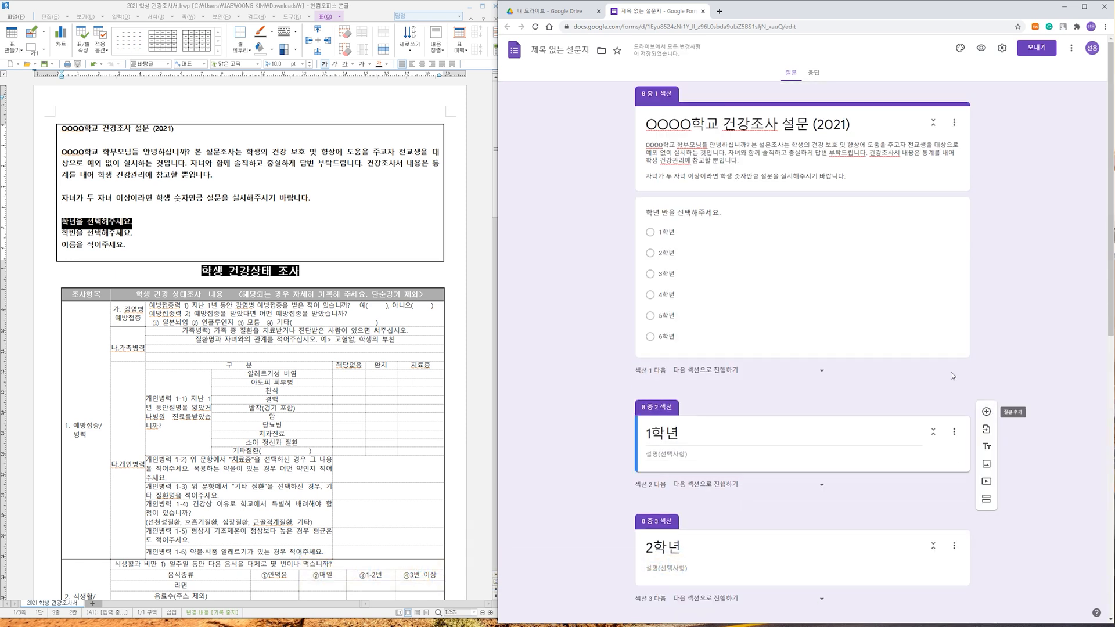
left_click(943, 325)
left_click(949, 409)
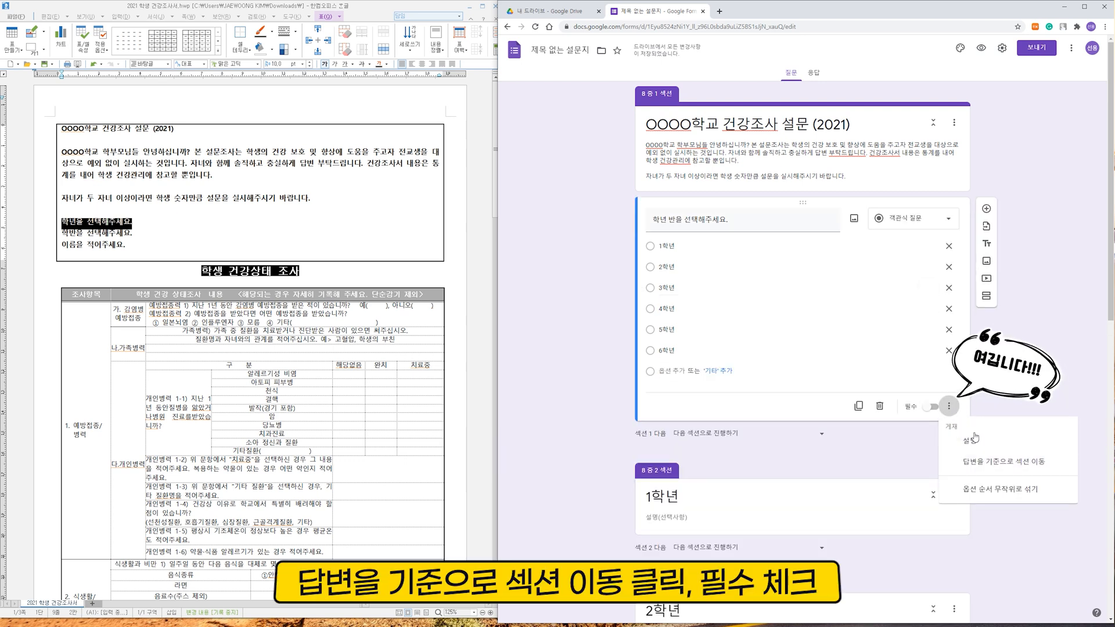
left_click(1061, 474)
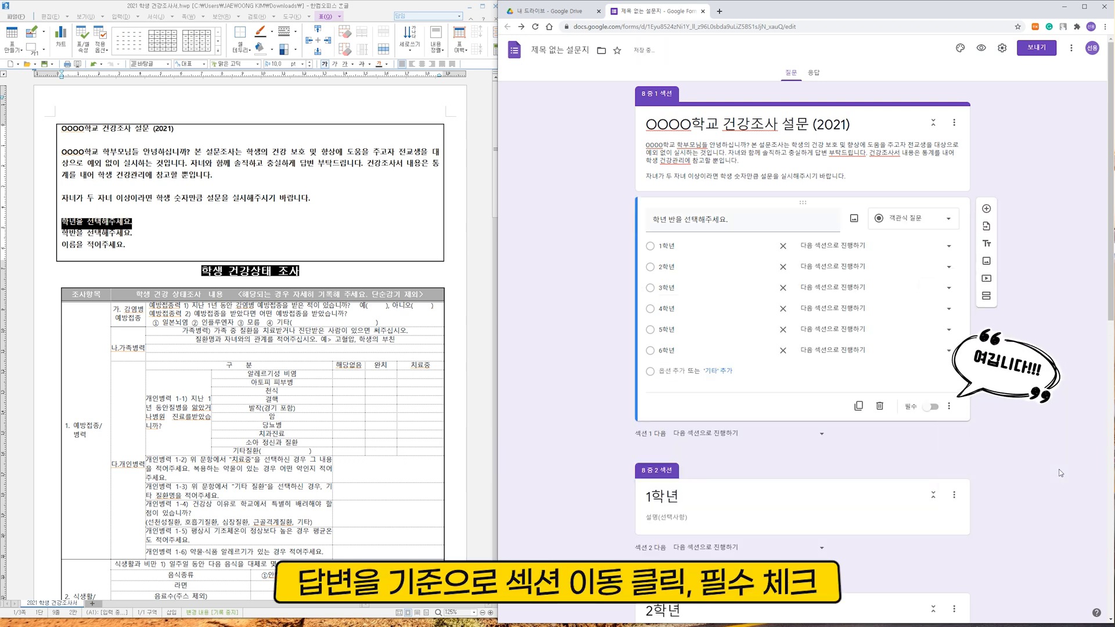
left_click(933, 407)
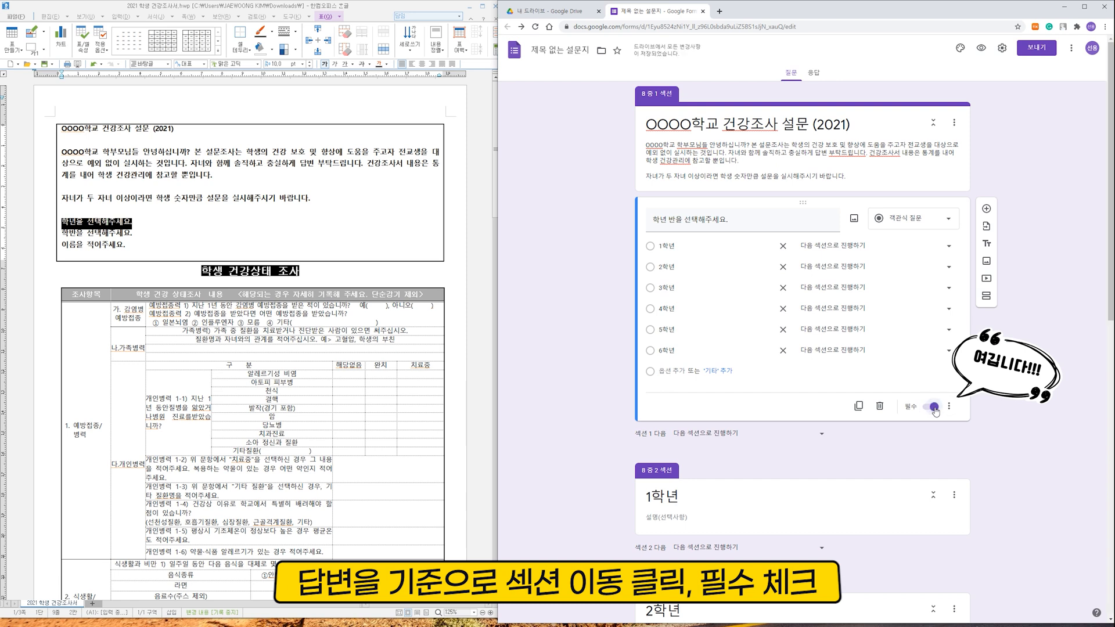
Route each grade option, 1학년 through 6학년, to the section with the same grade title, sections 2 through 7.
left_click(948, 246)
left_click(941, 287)
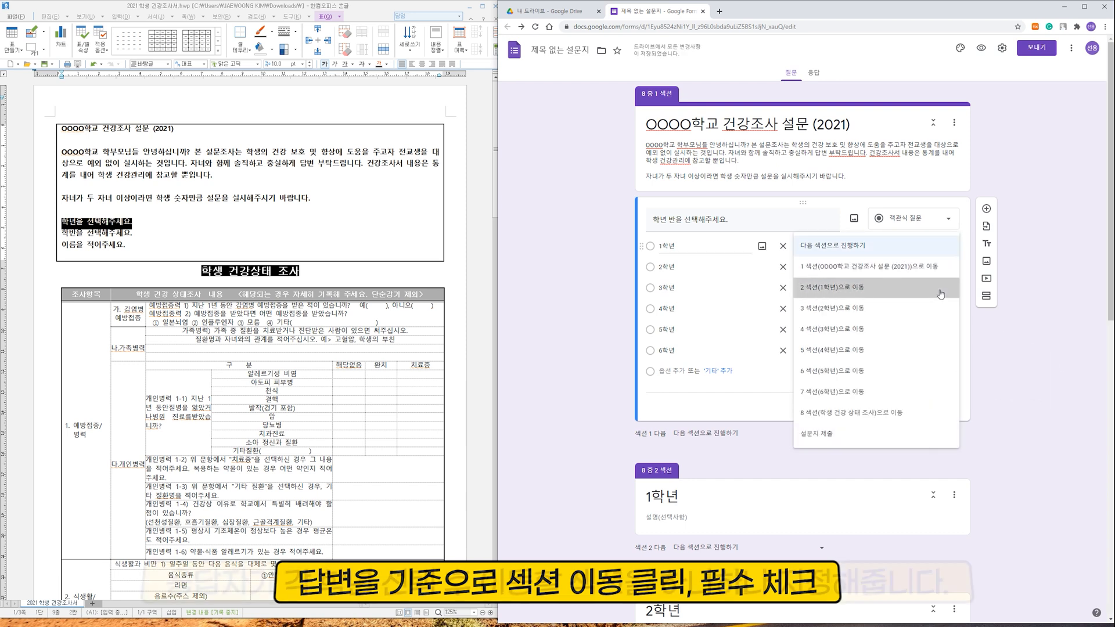
left_click(948, 267)
left_click(929, 330)
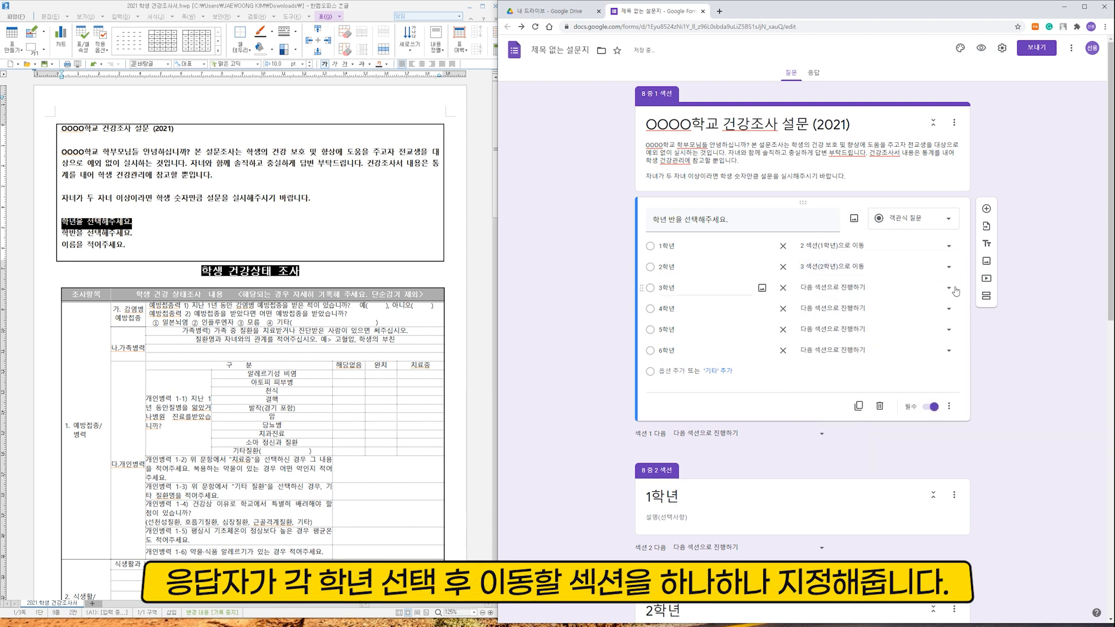
left_click(949, 288)
left_click(930, 372)
left_click(948, 308)
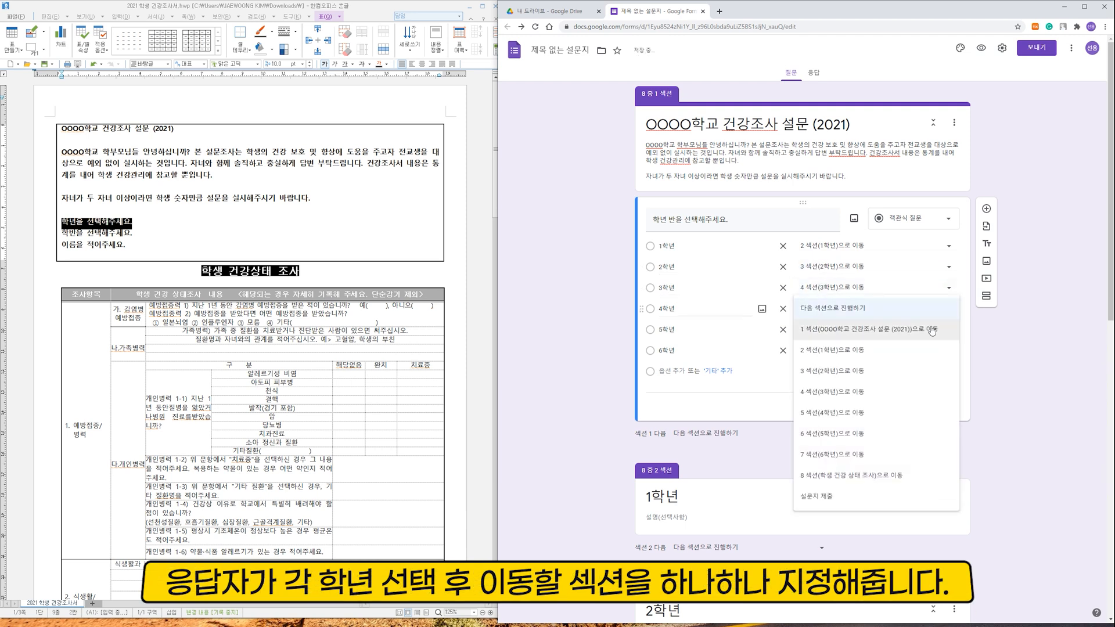
left_click(905, 412)
left_click(944, 330)
left_click(930, 455)
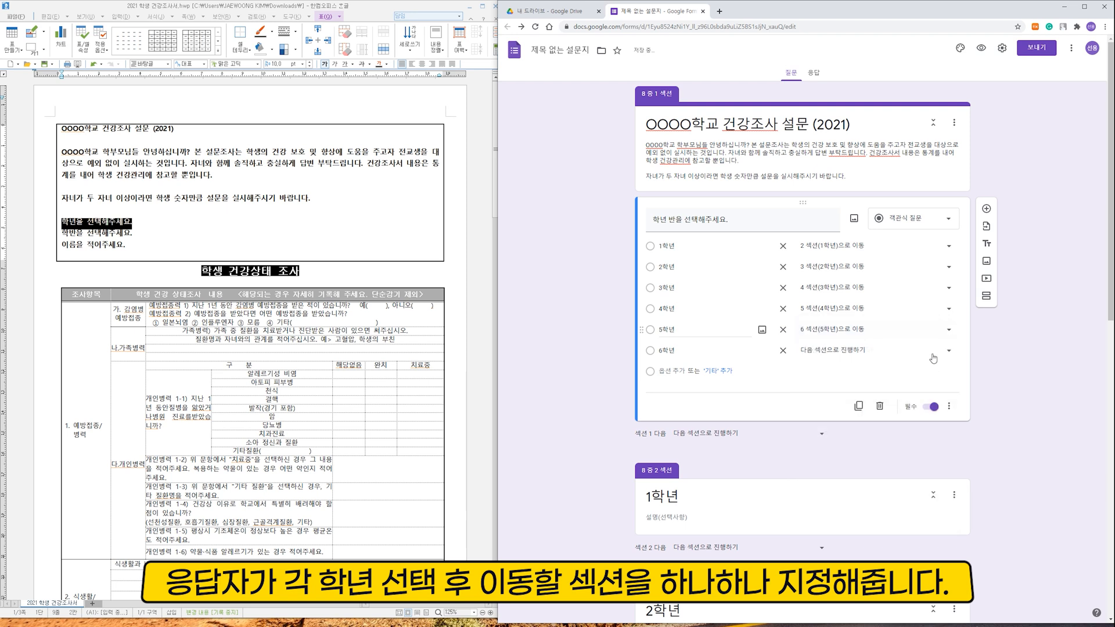
left_click(935, 351)
left_click(888, 496)
Add a question to the 1학년 section with the prompt "학반을 선택해주세요." copied from the document.
scroll(888, 496, "down", 2)
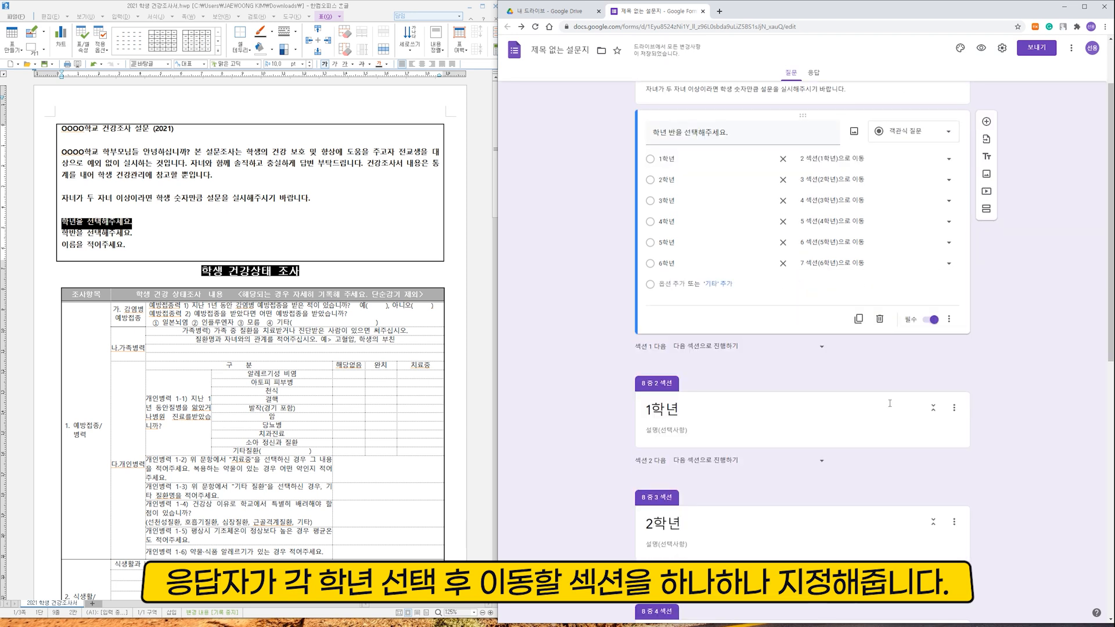
left_click(871, 410)
left_click(990, 329)
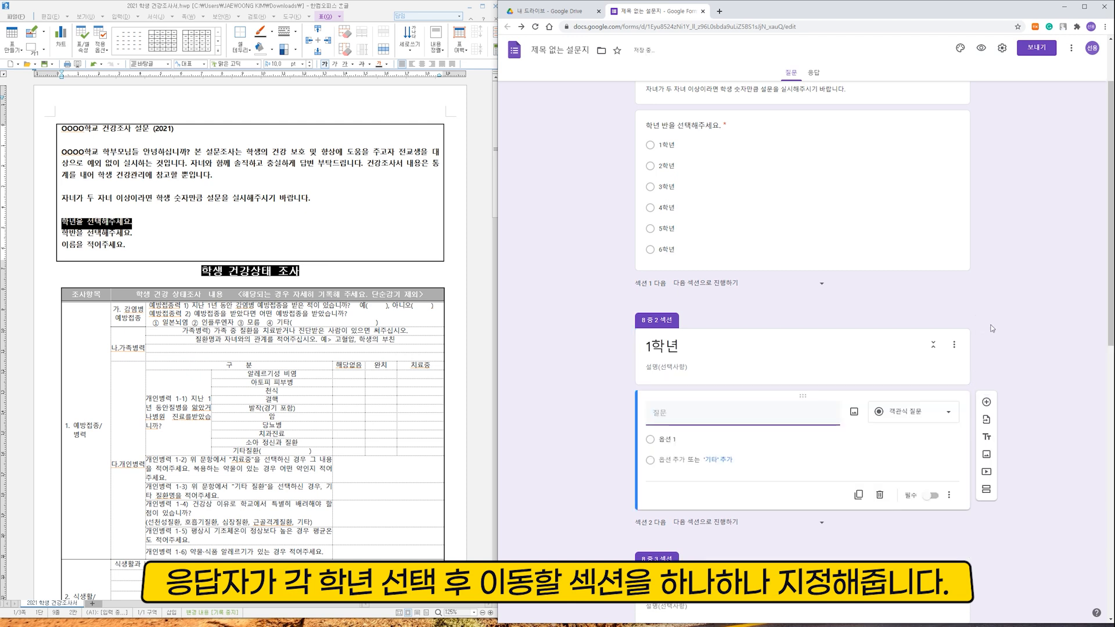
left_click_drag(134, 234, 63, 232)
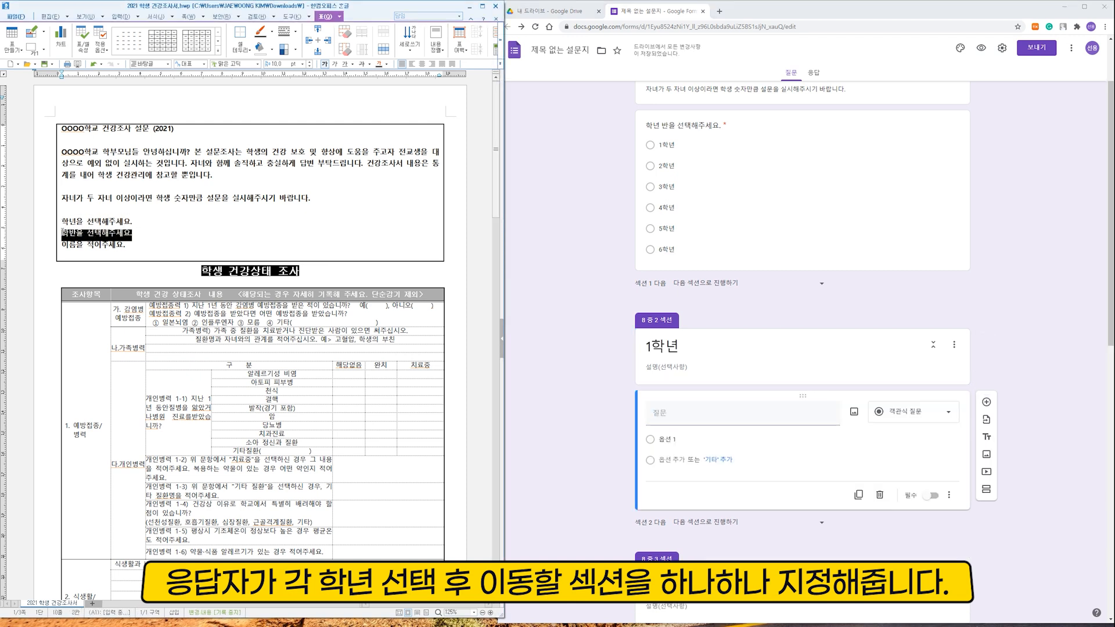
key("ctrl+c")
left_click(685, 414)
key("ctrl+v")
Enter 1반, 2반, 3반, 4반 and 5반 as the class question's answer options and make the question required.
left_click(670, 440)
type("1반")
key("Return")
type("22반")
key("Return")
type("3반")
key("Return")
type("4반")
key("Return")
type("5반")
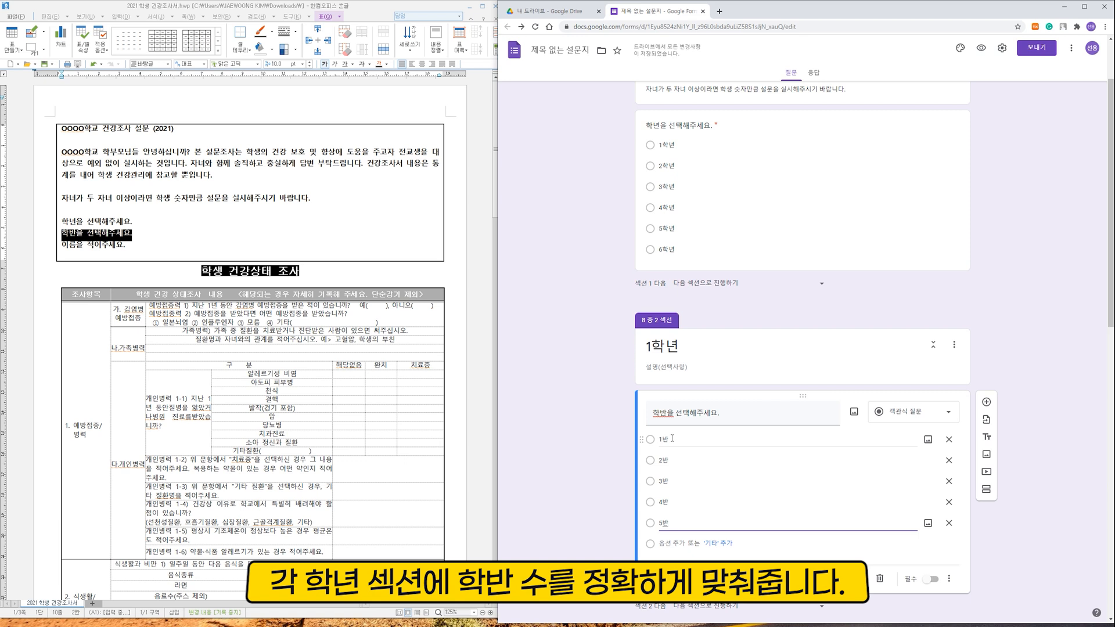
left_click(932, 579)
Duplicate the class question and turn the copy into a short-answer (단답형) question with the document's prompt "이름을 적어주세요.".
left_click(859, 579)
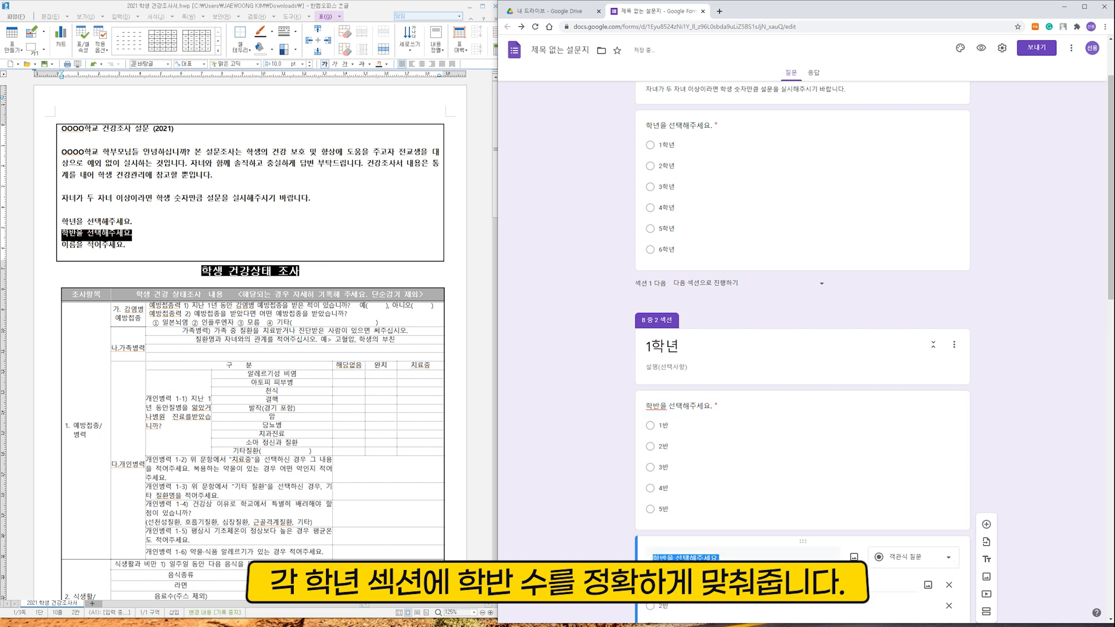
left_click_drag(126, 251, 64, 250)
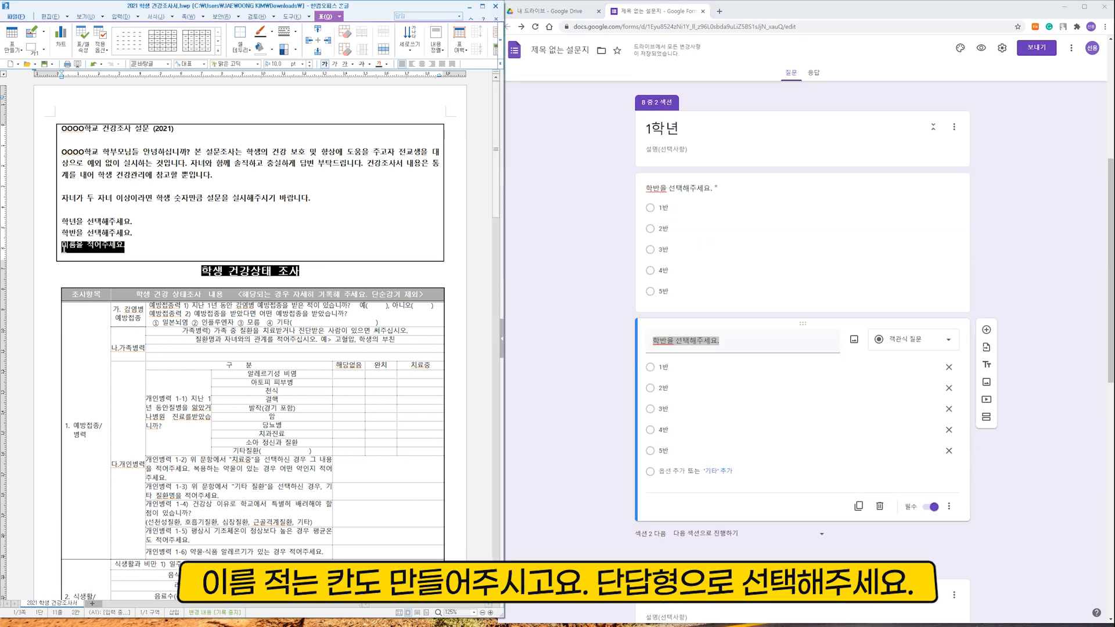
left_click(721, 341)
key("ctrl+a")
key("ctrl+v")
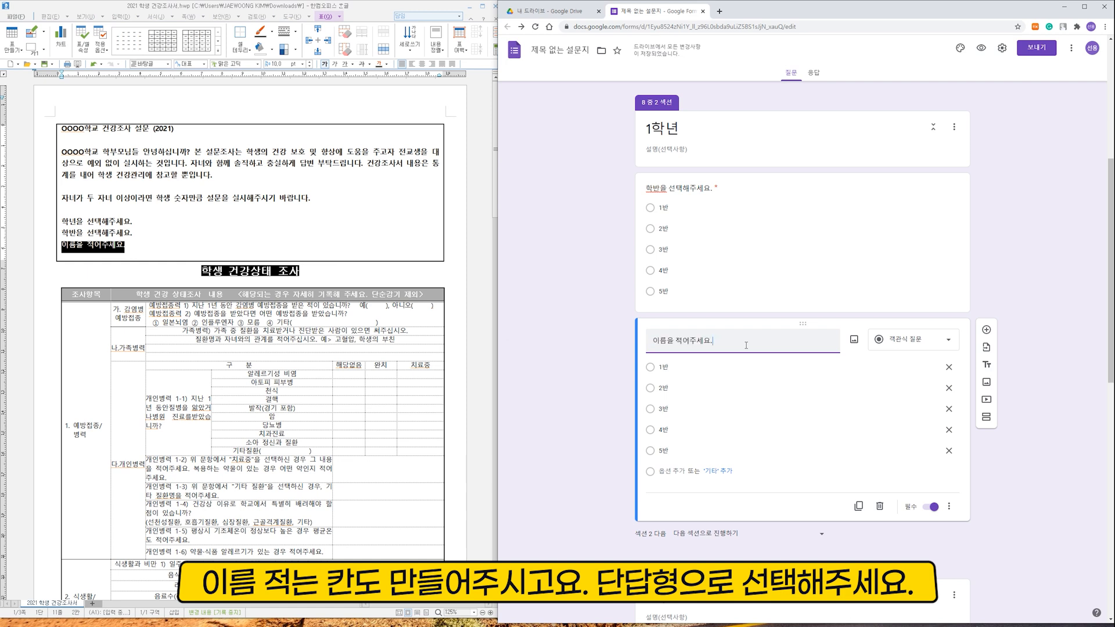
left_click(924, 340)
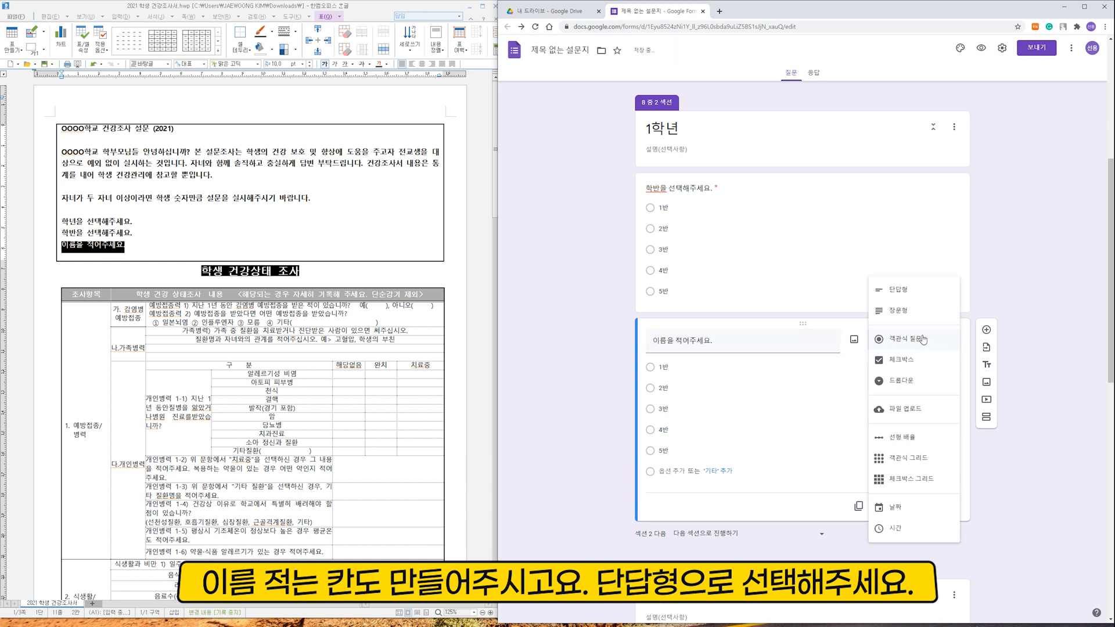
left_click(931, 287)
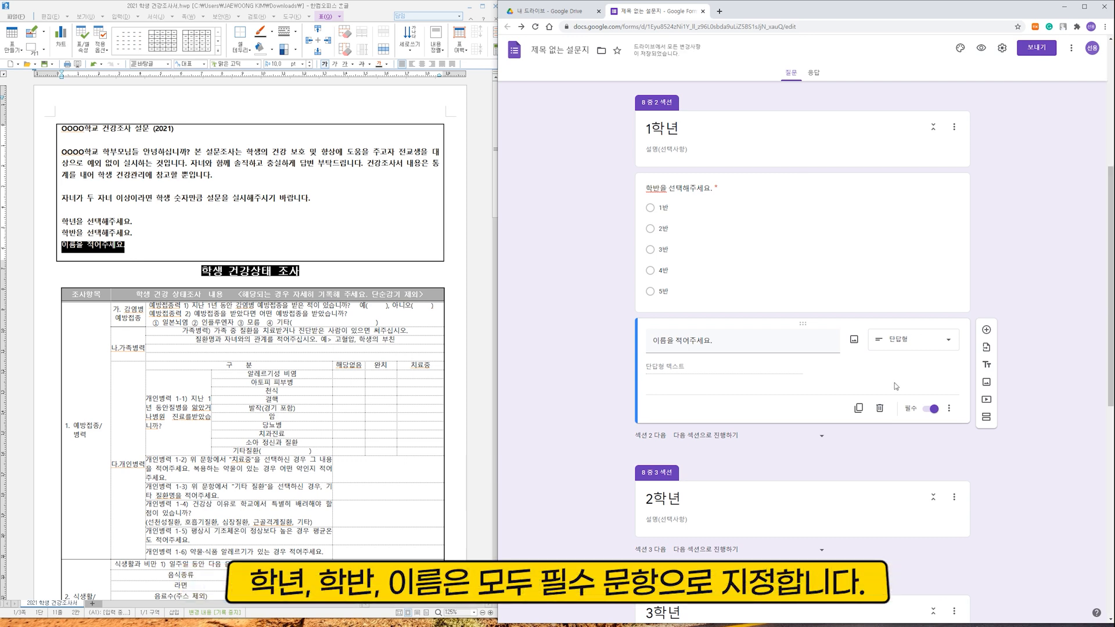
Duplicate the 1학년 section's class question and move the copy into the 2학년 section.
left_click(819, 180)
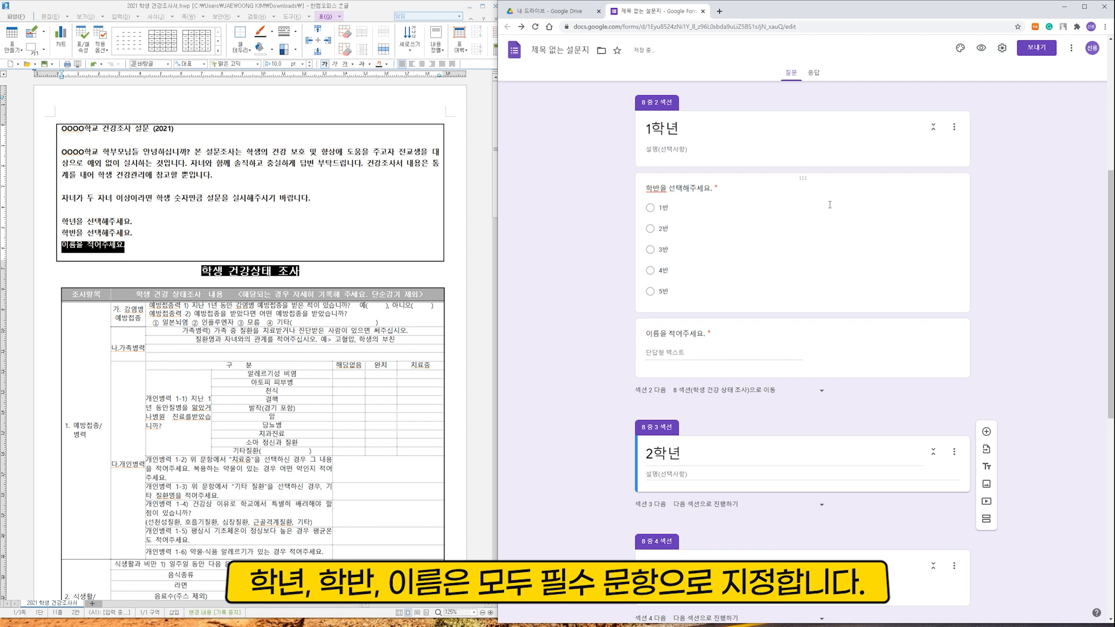
left_click(859, 360)
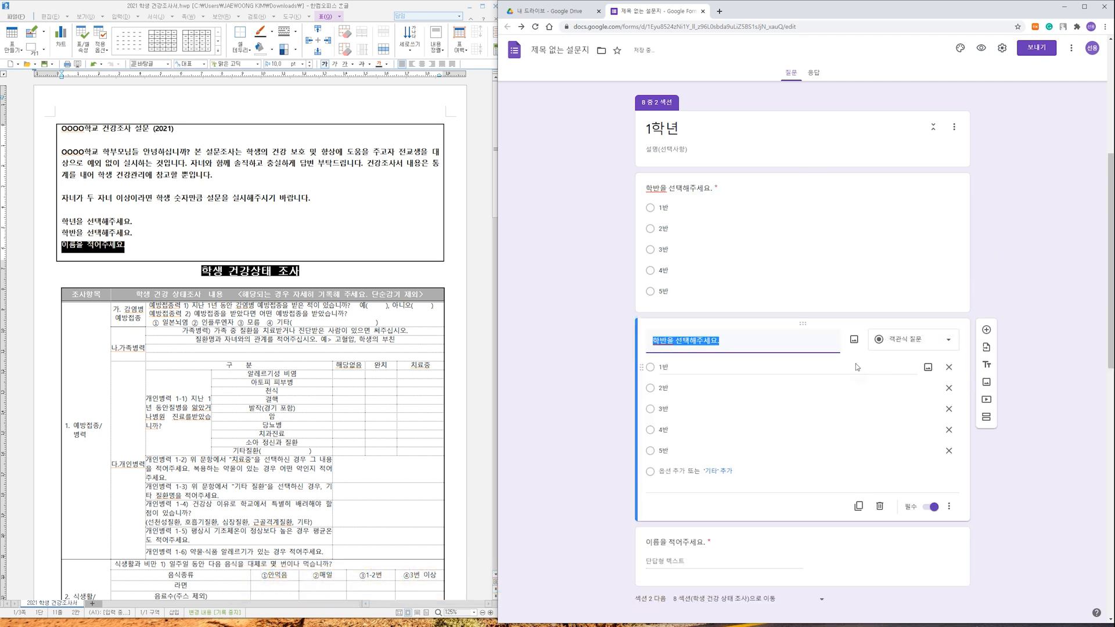
left_click_drag(832, 334, 823, 493)
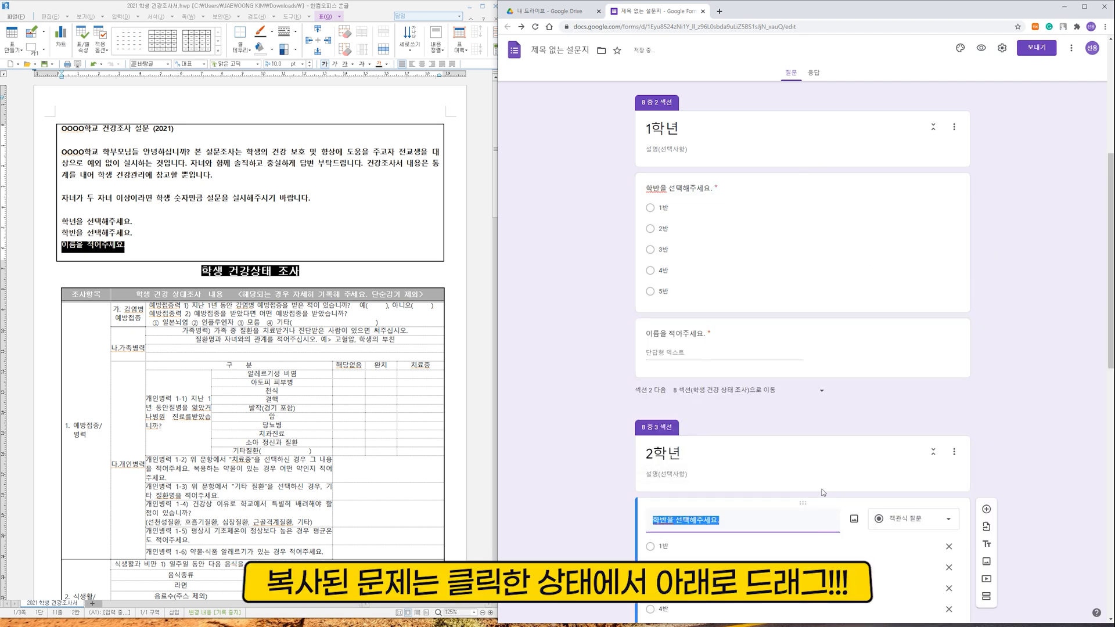
Place a copy of the name question below the 2학년 class question and route that section to section 8 (학생 건강 상태 조사).
left_click(812, 324)
left_click(858, 409)
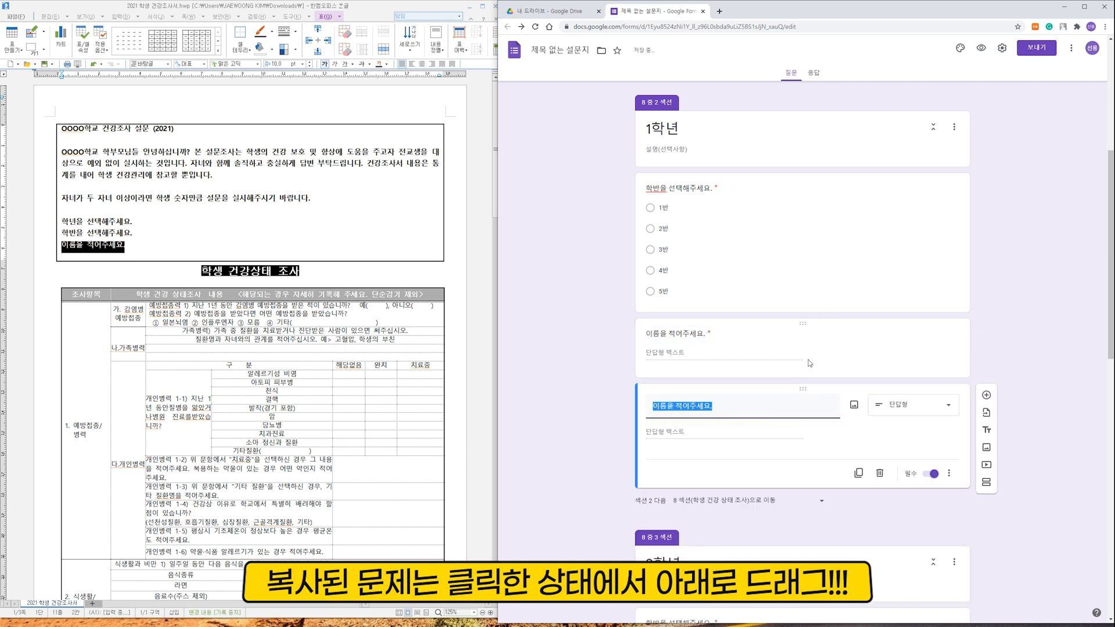
left_click_drag(830, 388, 835, 196)
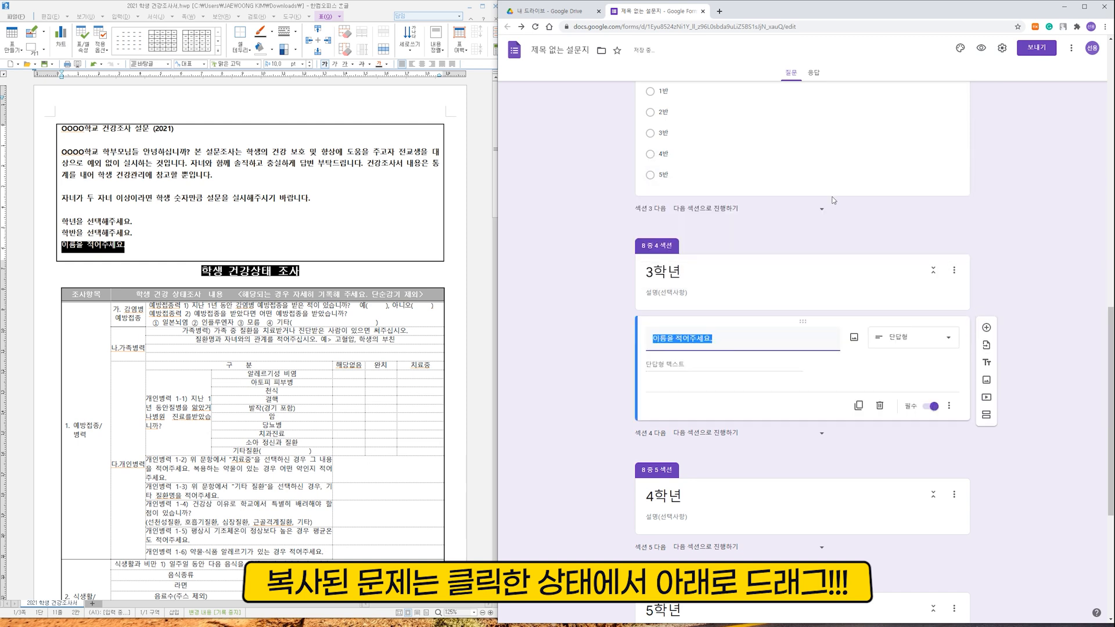
left_click_drag(795, 317, 800, 236)
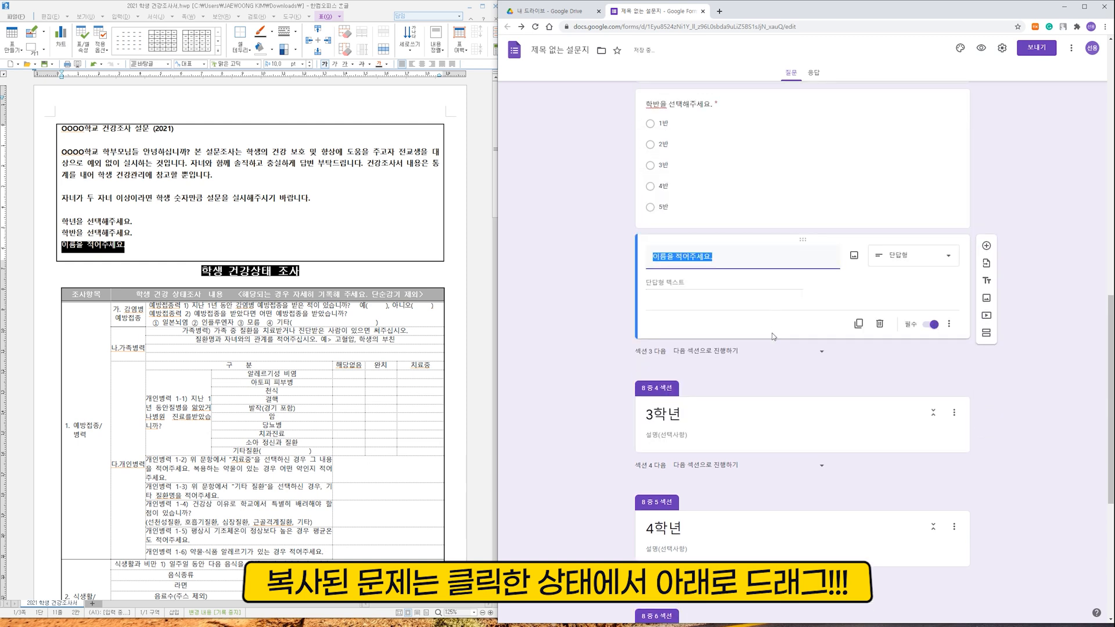
left_click(806, 352)
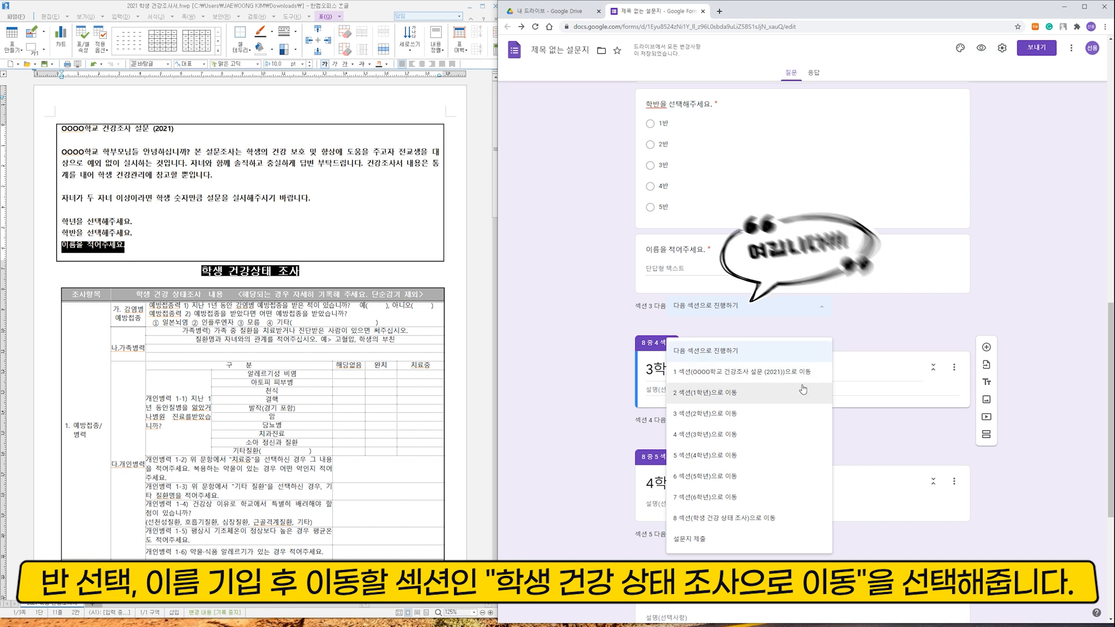
left_click(774, 519)
Duplicate the 2학년 section's class and name questions and move the copies into the 3학년 section.
left_click(819, 207)
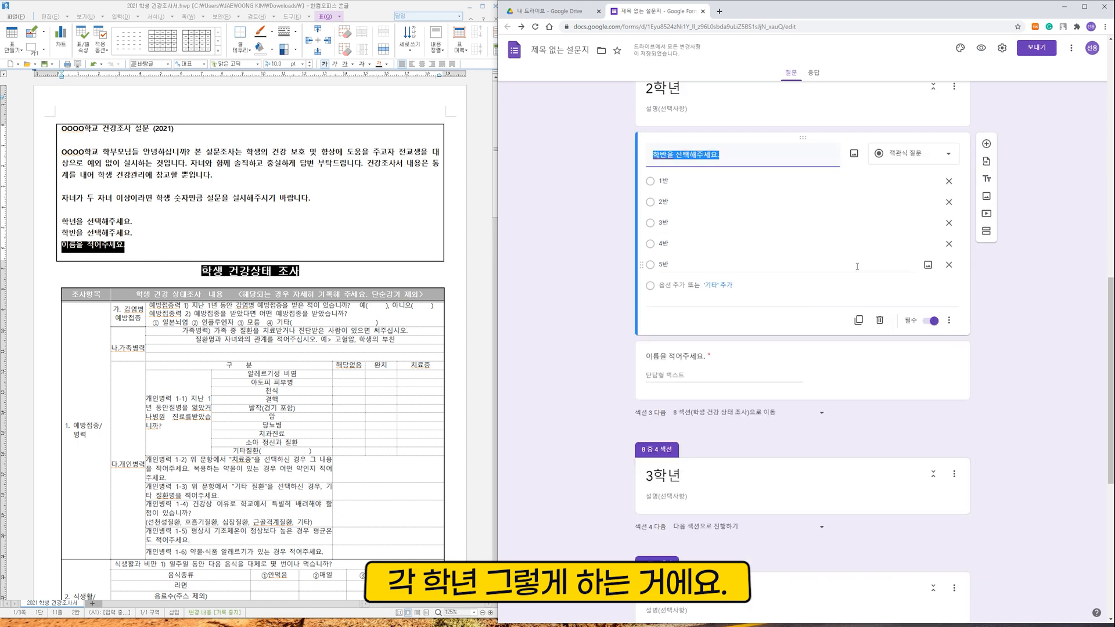
left_click(858, 320)
left_click_drag(811, 280, 797, 427)
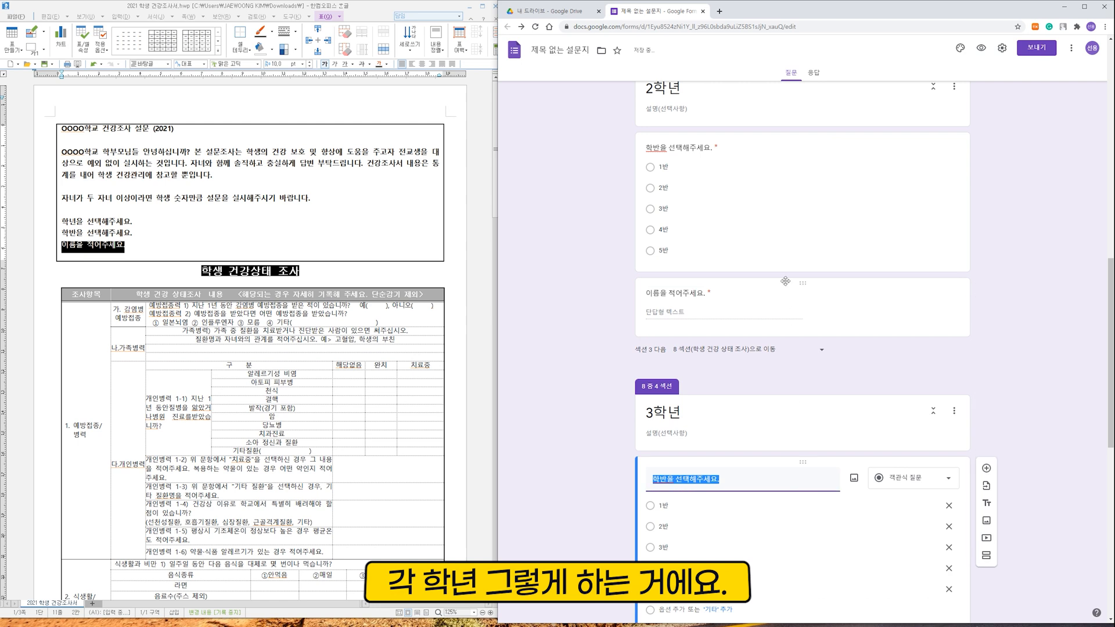
left_click(802, 285)
left_click(858, 370)
left_click_drag(781, 349, 779, 495)
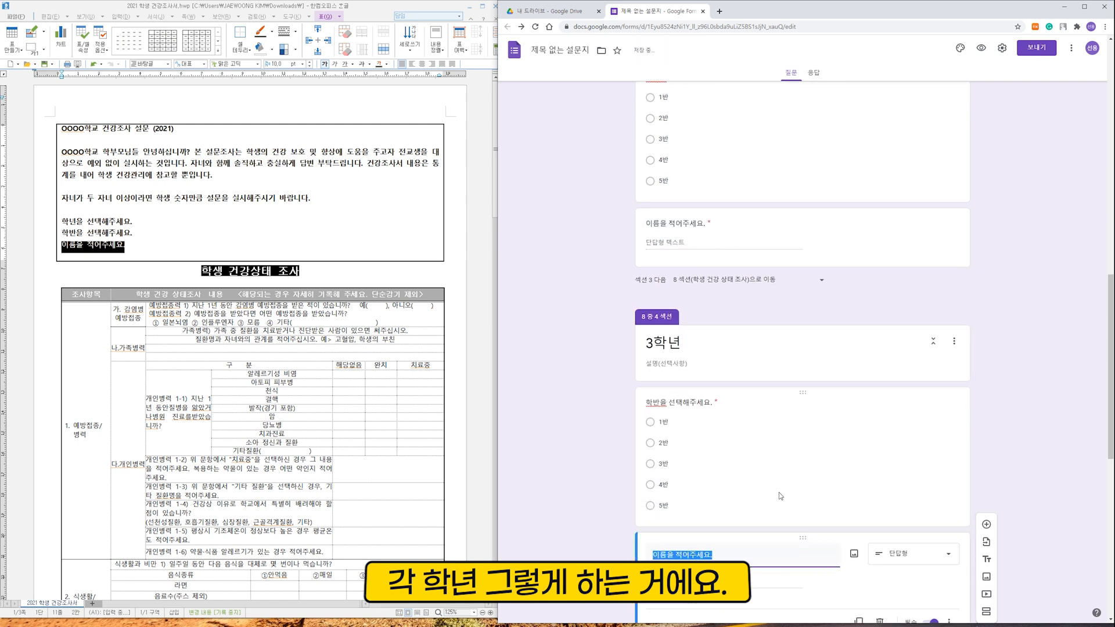
Duplicate the 3학년 section's class and name questions and move the copies into the 4학년 section.
scroll(780, 496, "down", 4)
left_click(811, 174)
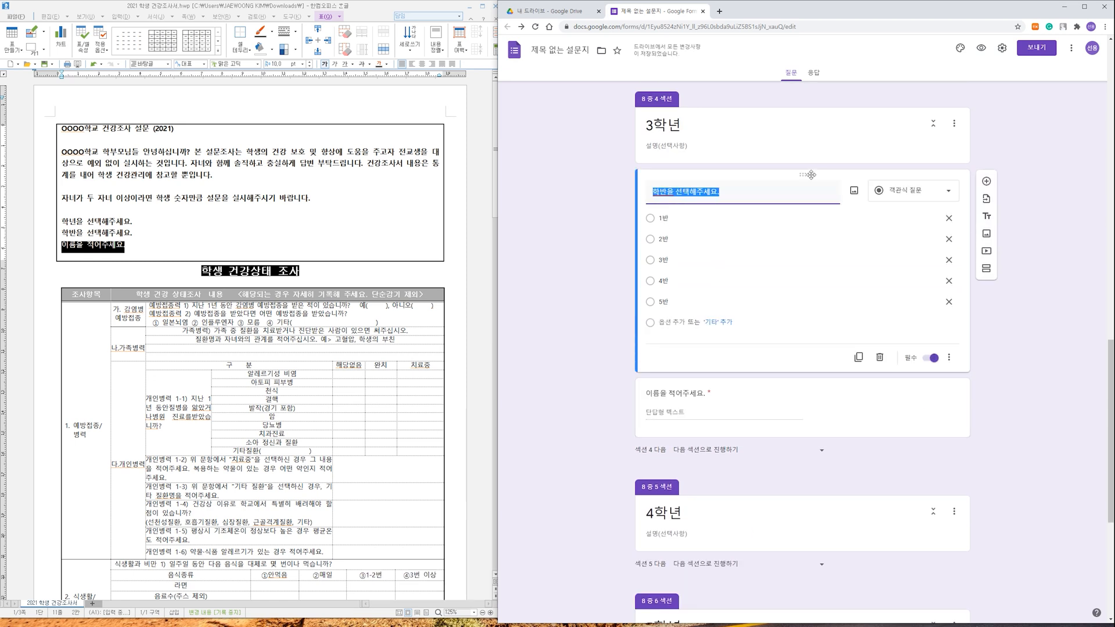
left_click(858, 357)
left_click_drag(793, 325, 785, 489)
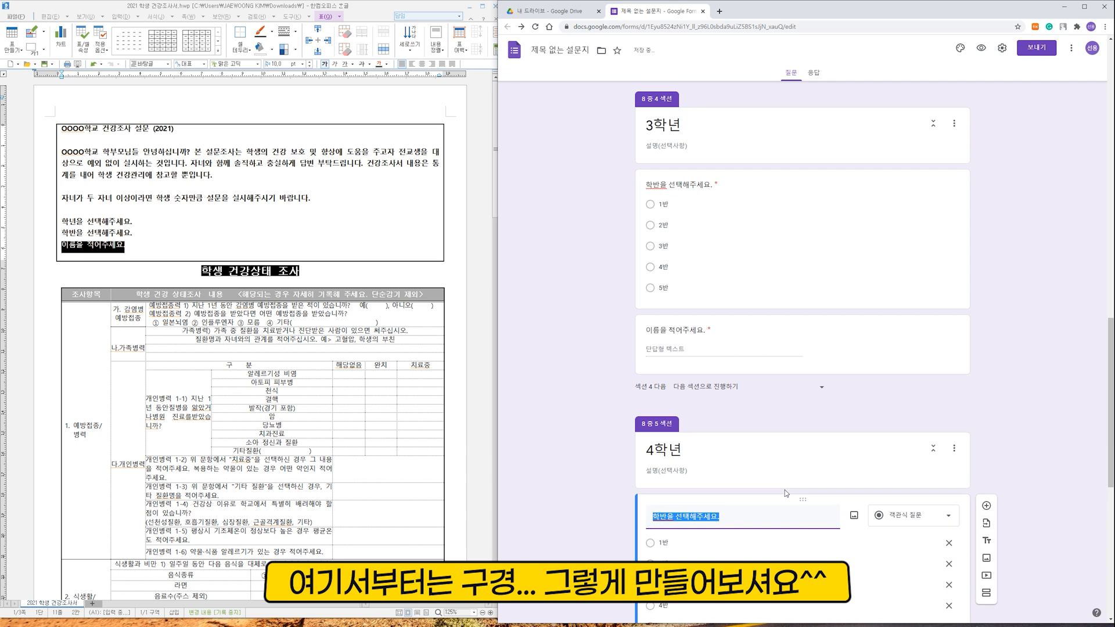
left_click(795, 111)
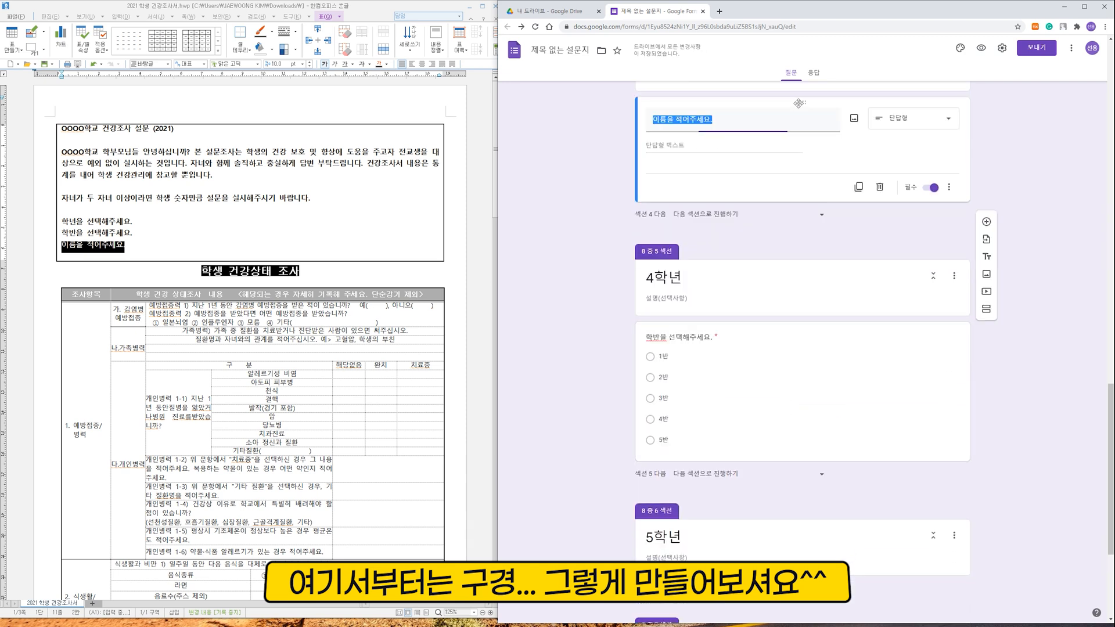
left_click(863, 187)
left_click_drag(790, 165, 764, 441)
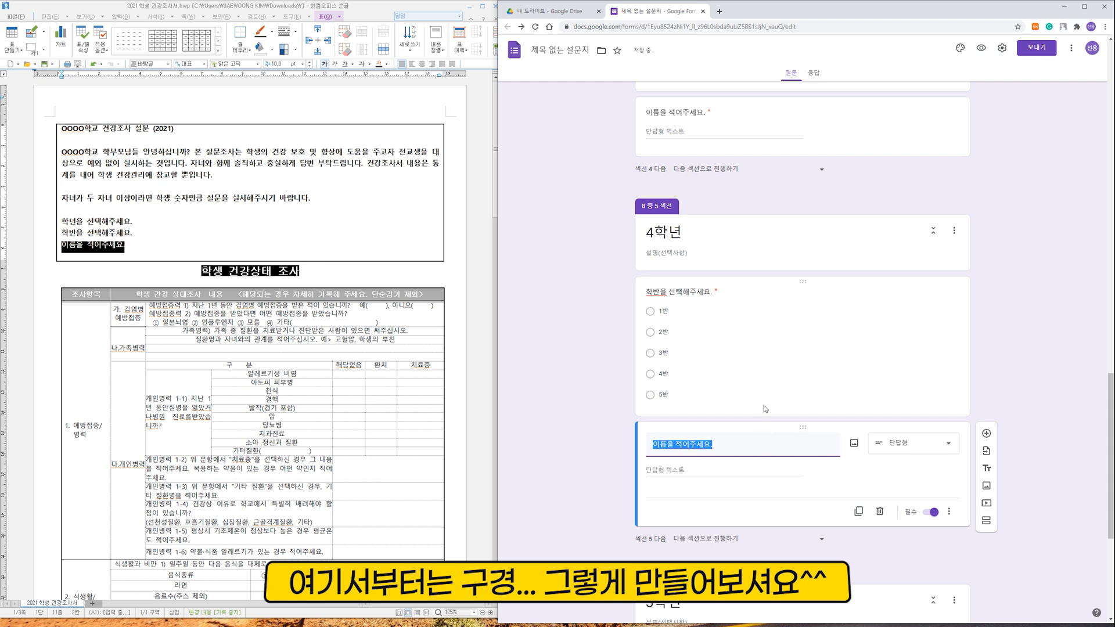
Route both section 4 (3학년) and section 5 (4학년) to section 8 (학생 건강 상태 조사).
left_click(793, 170)
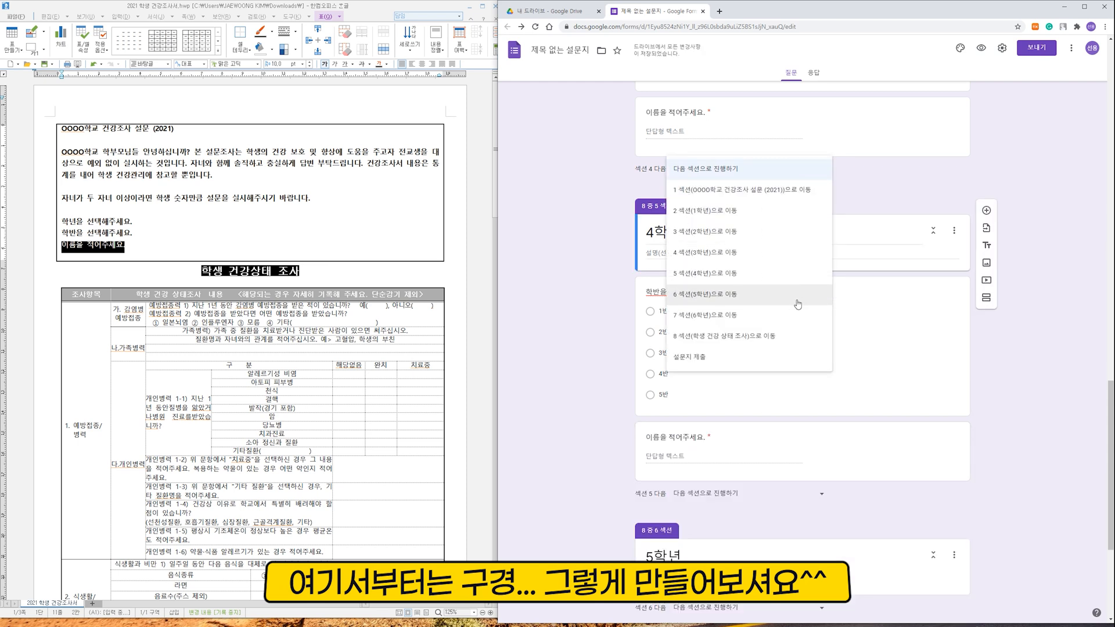
left_click(800, 336)
left_click(772, 494)
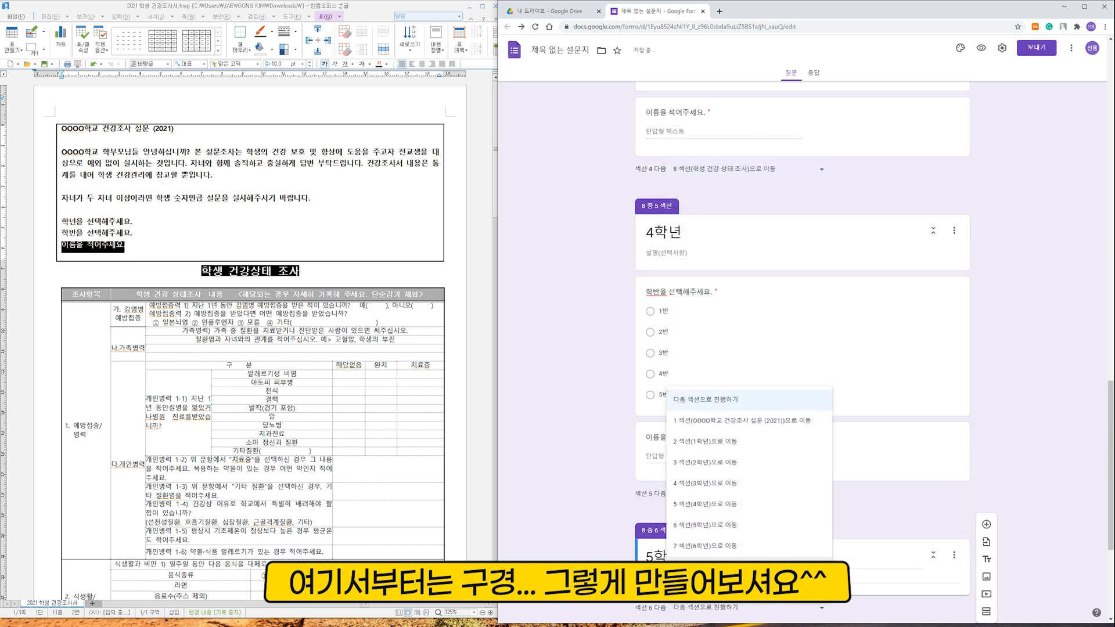
left_click(773, 566)
Duplicate the 4학년 section's class and name questions and move the copies into the 5학년 section.
scroll(773, 549, "up", 2)
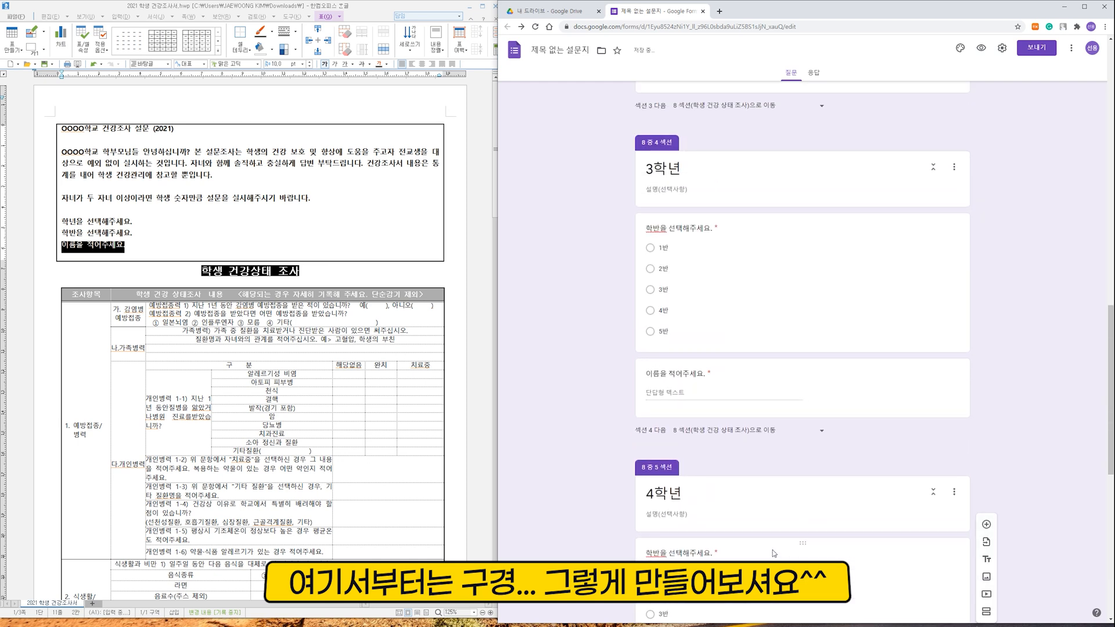
scroll(773, 550, "down", 3)
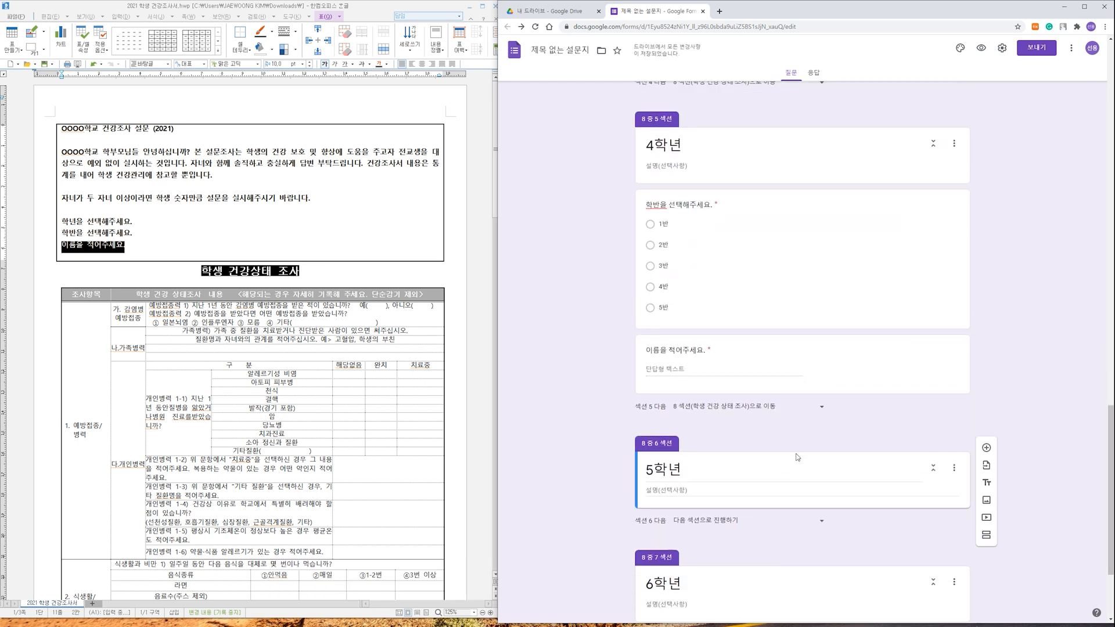
left_click(804, 200)
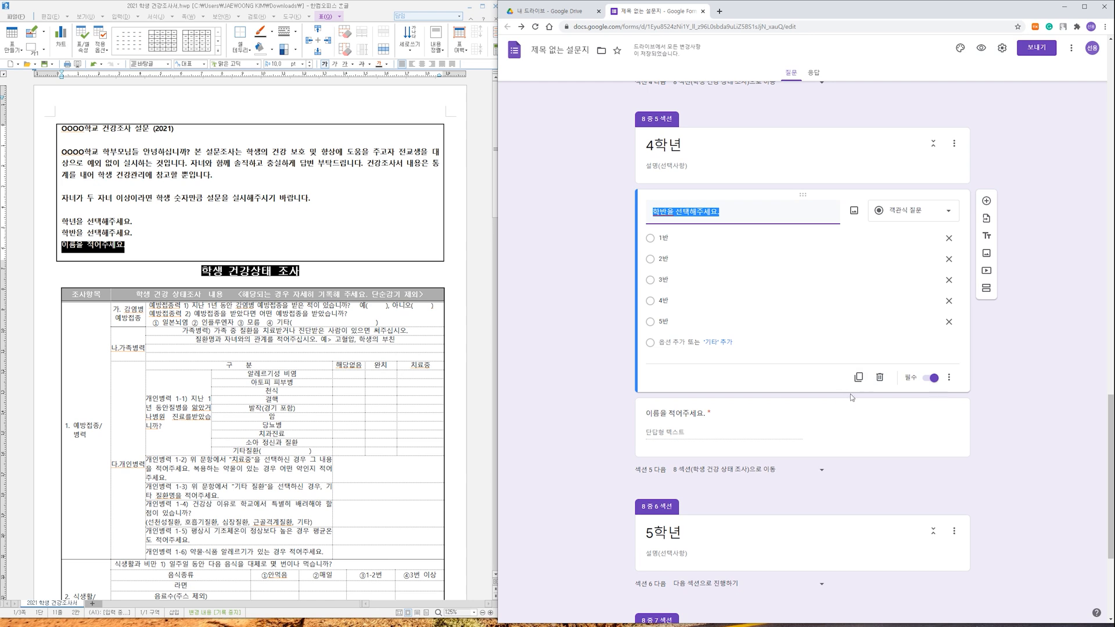
left_click(858, 377)
left_click_drag(831, 343, 850, 318)
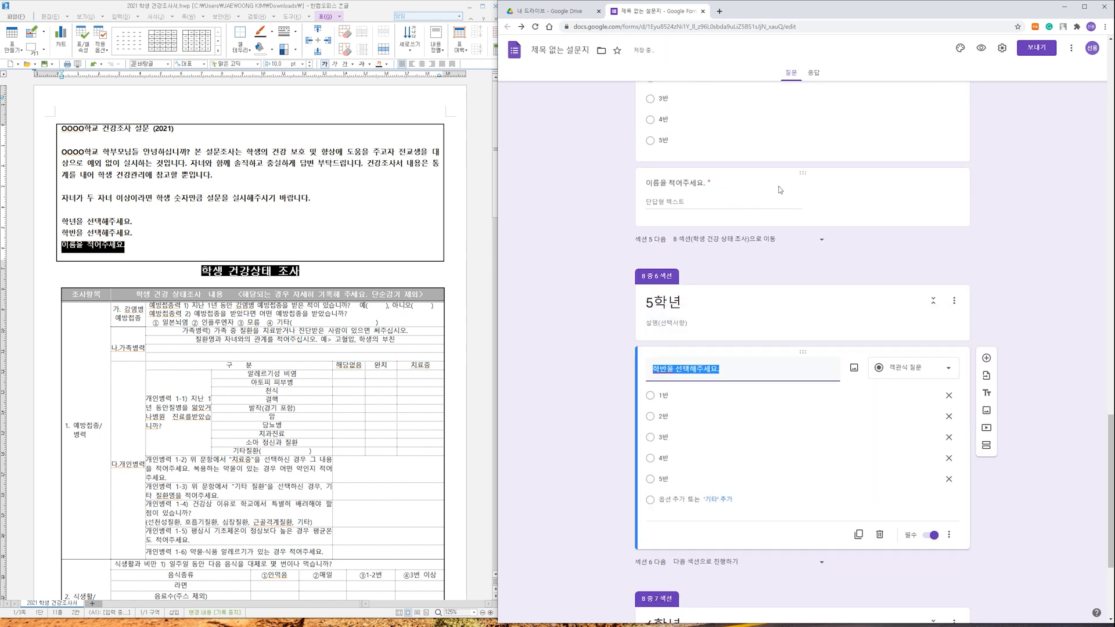
left_click(858, 257)
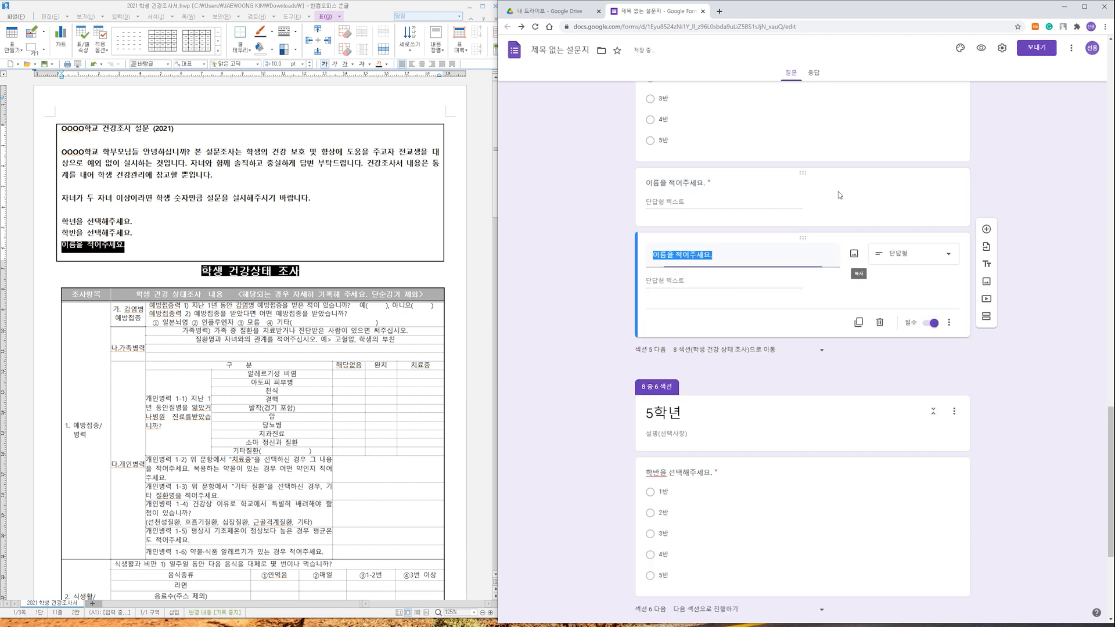
left_click_drag(800, 237, 787, 476)
Route section 6 (5학년) to section 8 (학생 건강 상태 조사).
scroll(802, 441, "down", 3)
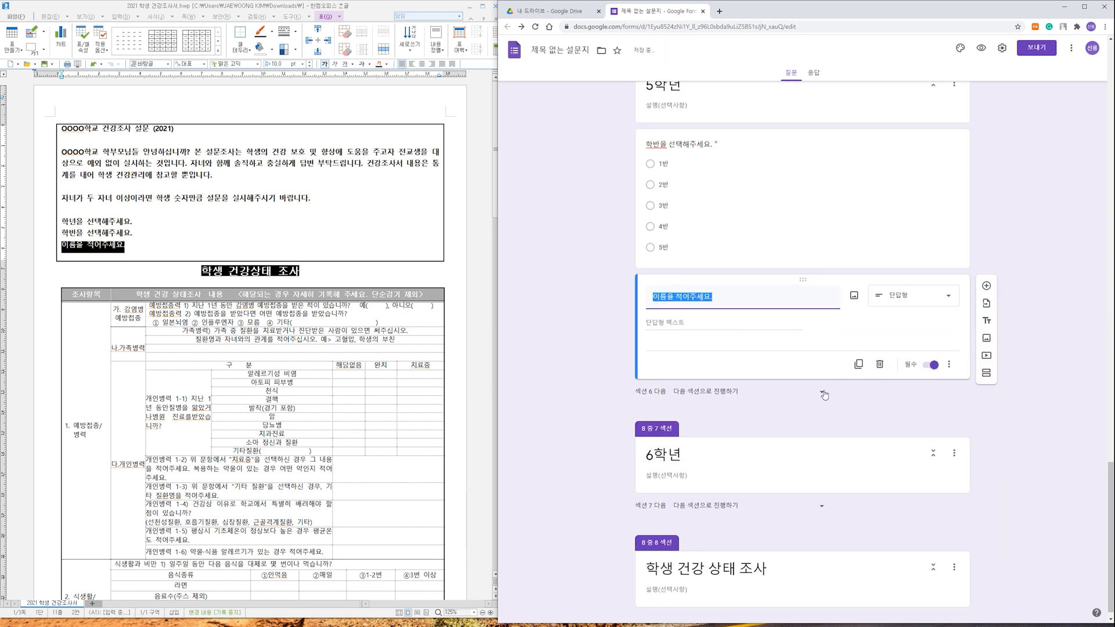
left_click(823, 393)
left_click(790, 568)
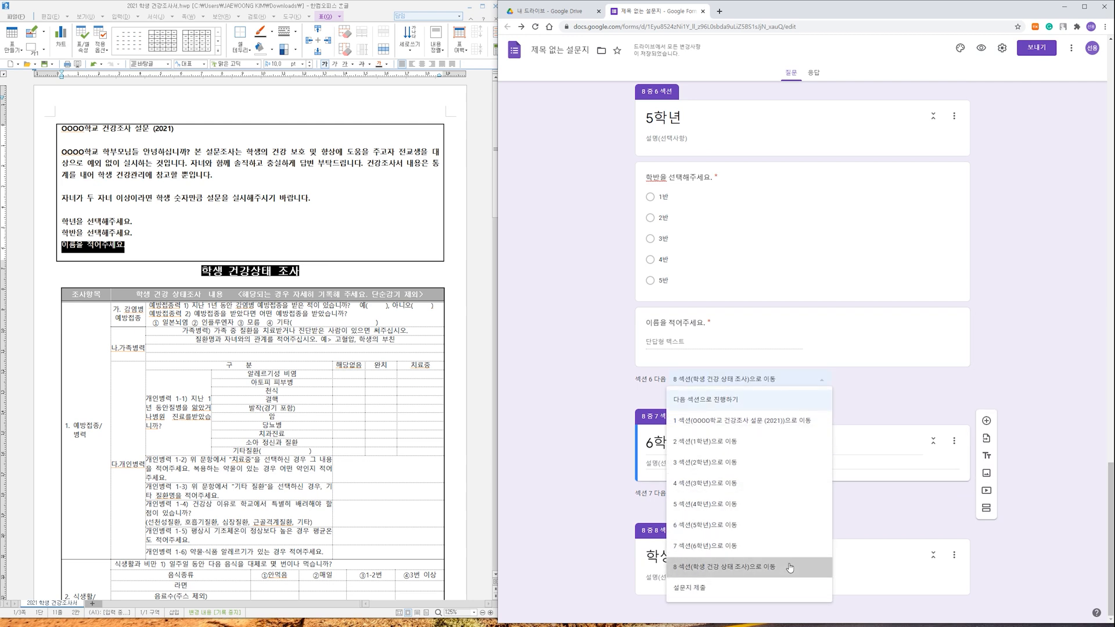
Duplicate the 5학년 section's class and name questions and move the copies into the 6학년 section.
left_click(798, 174)
left_click(859, 350)
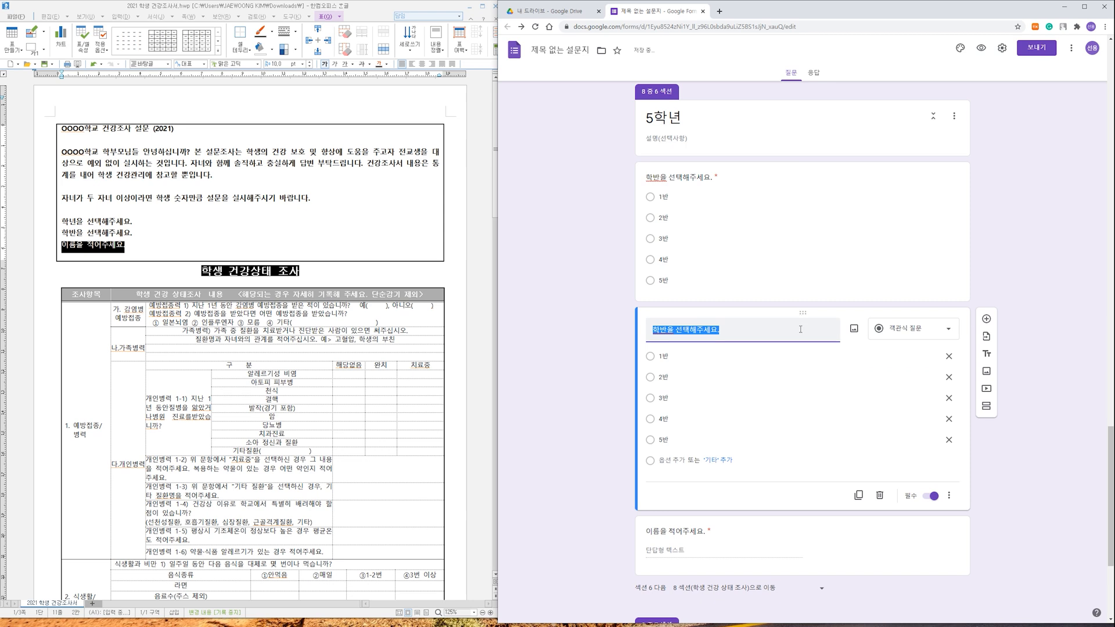
left_click_drag(810, 314, 829, 392)
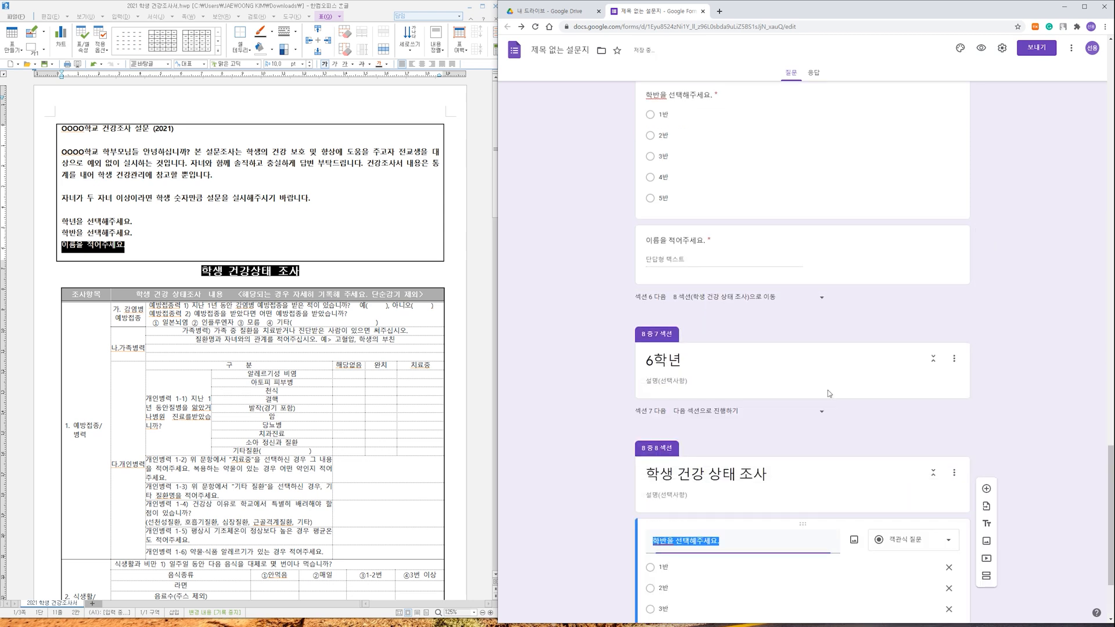
left_click_drag(803, 525, 802, 363)
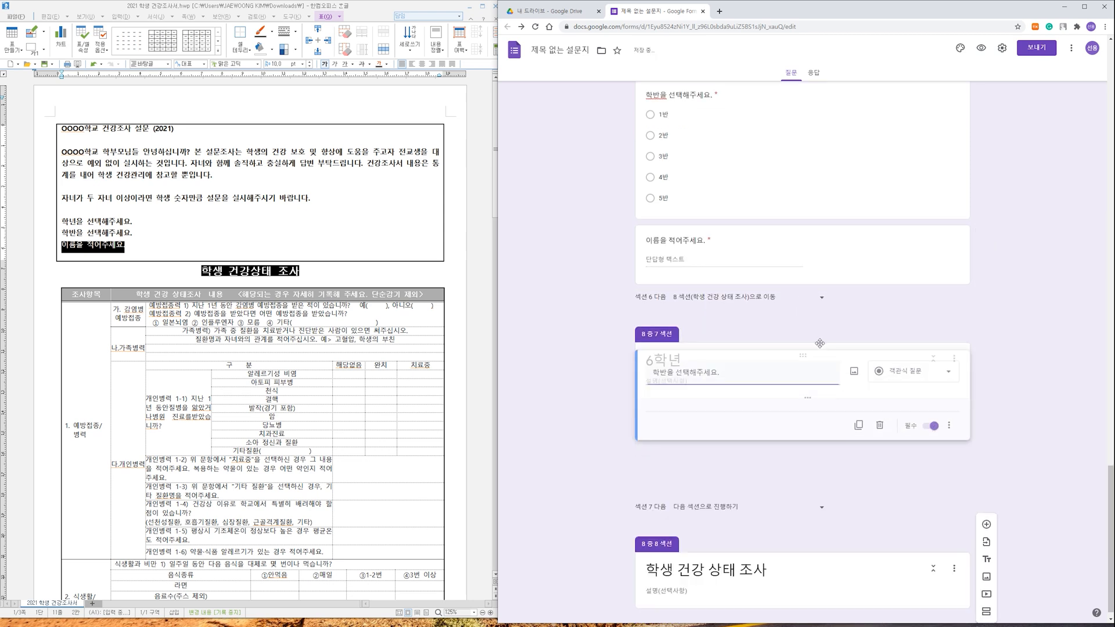
left_click(781, 244)
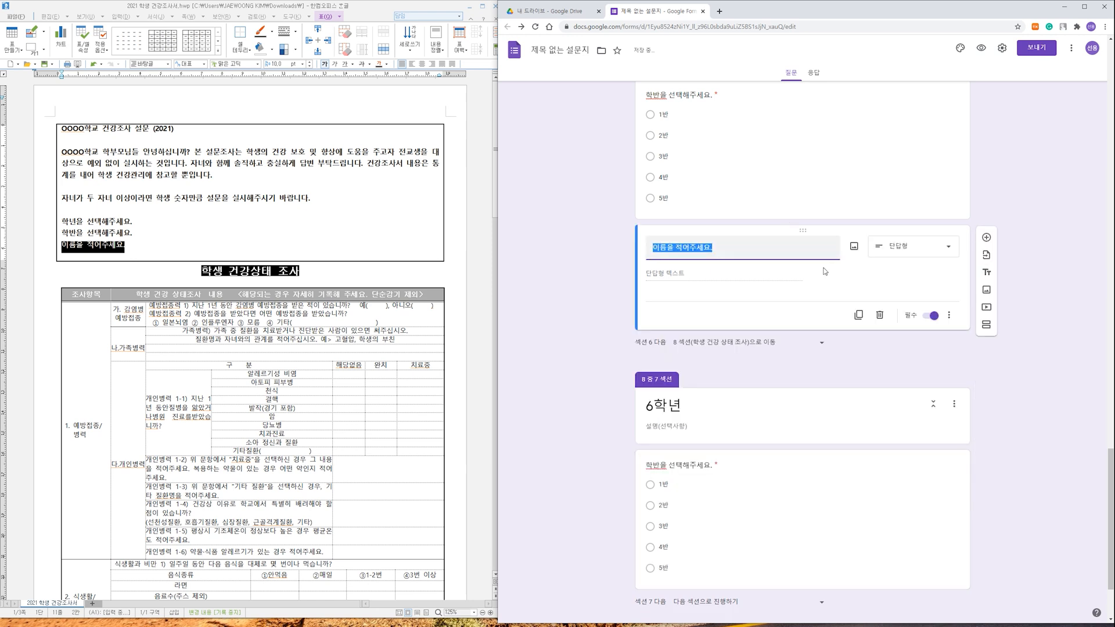
left_click(858, 313)
left_click_drag(804, 296, 778, 535)
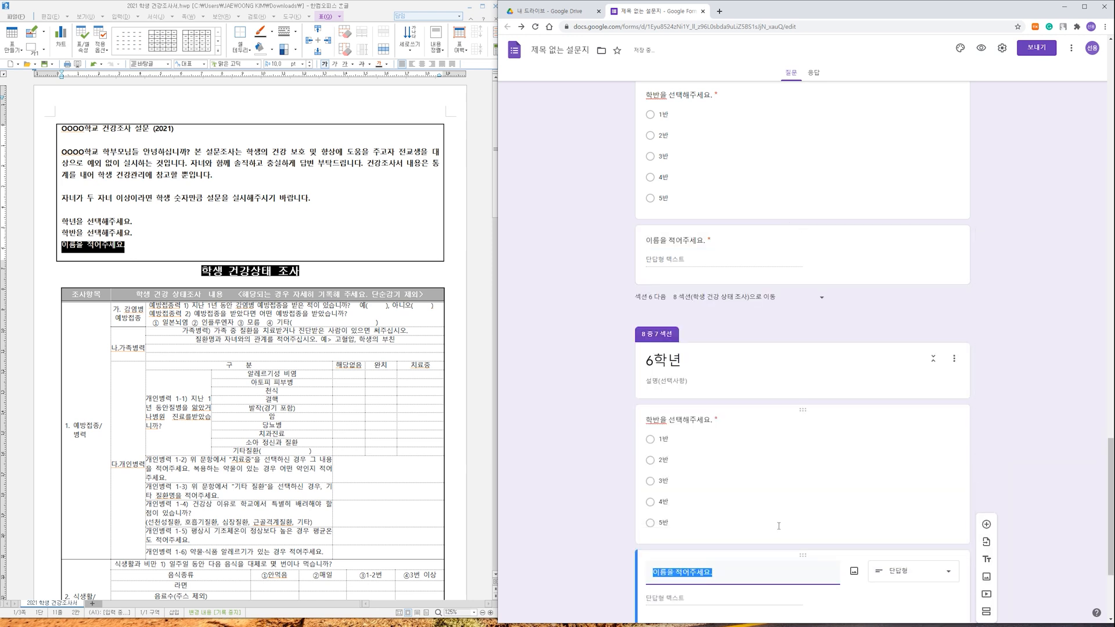
Route section 7 (6학년) to section 8 (학생 건강 상태 조사).
scroll(779, 526, "down", 3)
left_click(816, 500)
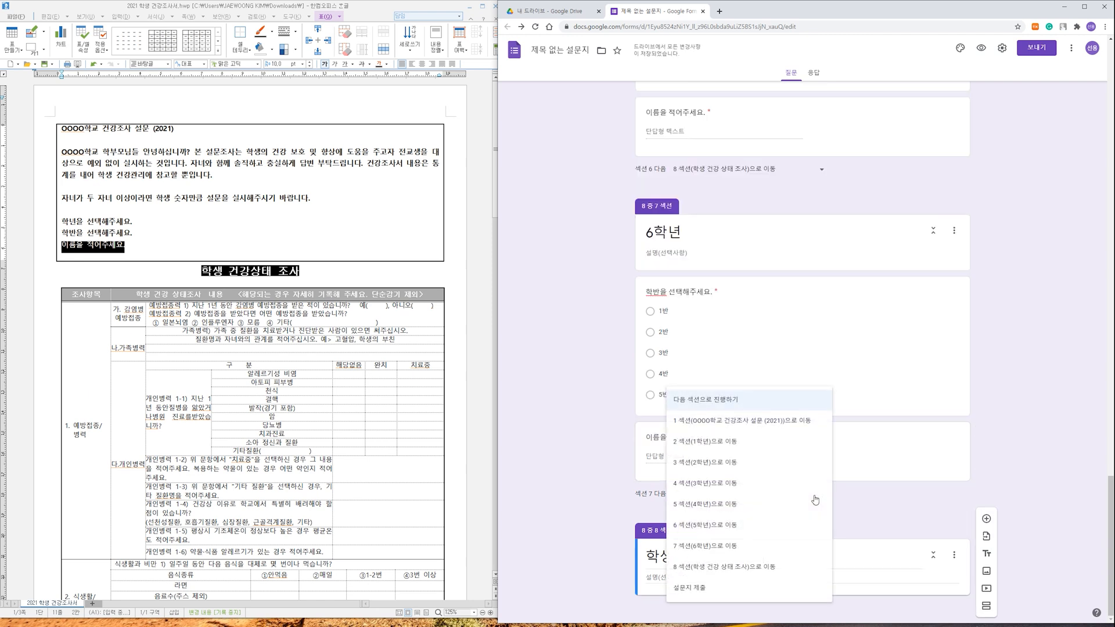
left_click(791, 575)
Add a required multiple-choice question to section 8 with the document's prompt "예방접종력 1) 지난 1년 동안 감염병 예방접종을 받은 적이 있습니까?" and options 예 and 아니오.
left_click(986, 525)
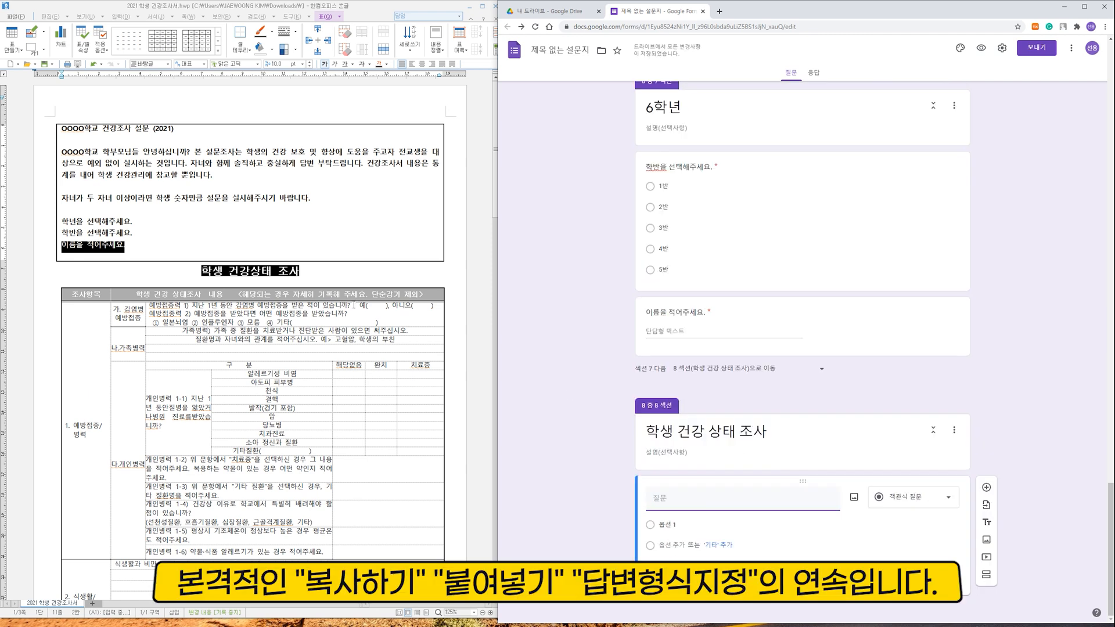
left_click_drag(181, 306, 154, 305)
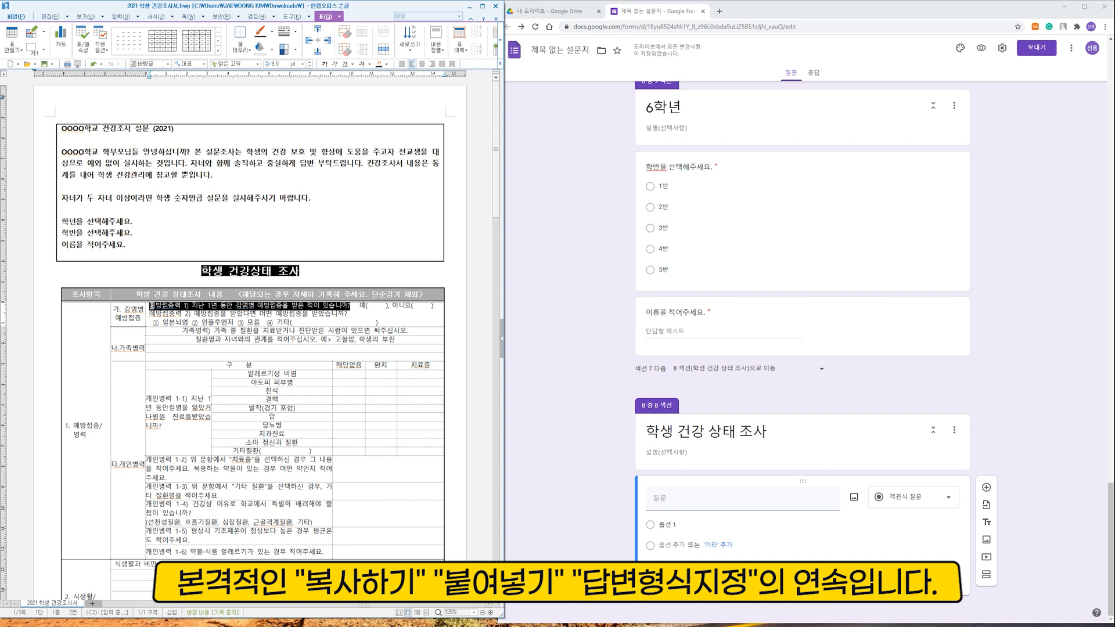
left_click(767, 495)
type("예방접종력 1) 지난 1년 동안 감염병 예방접종을 받은 적이 있습니까?")
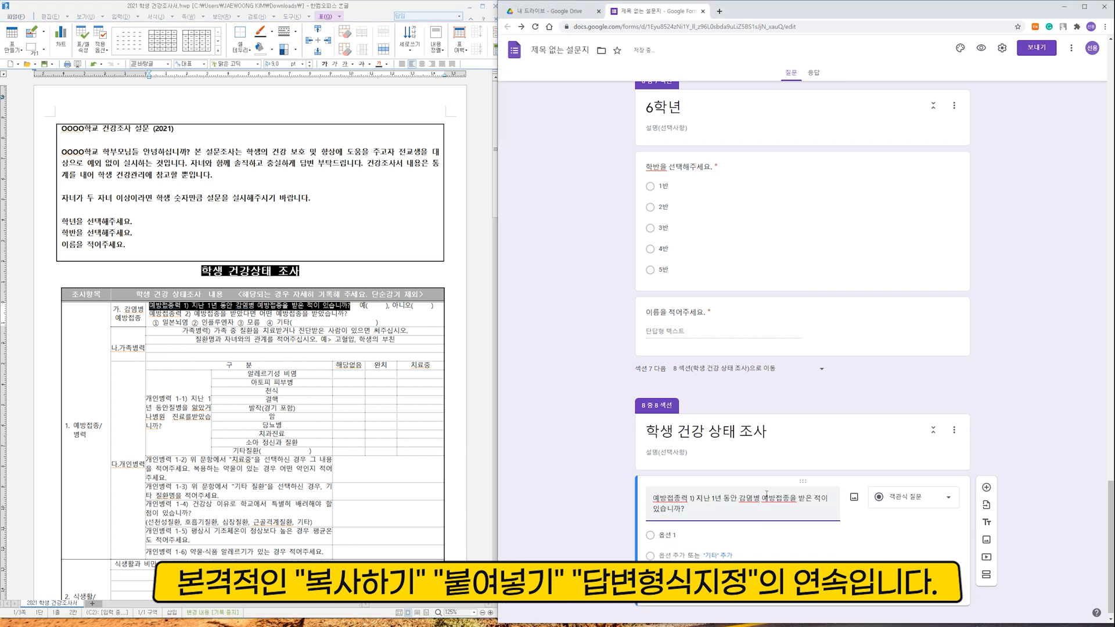
left_click(668, 535)
type("예")
key("Return")
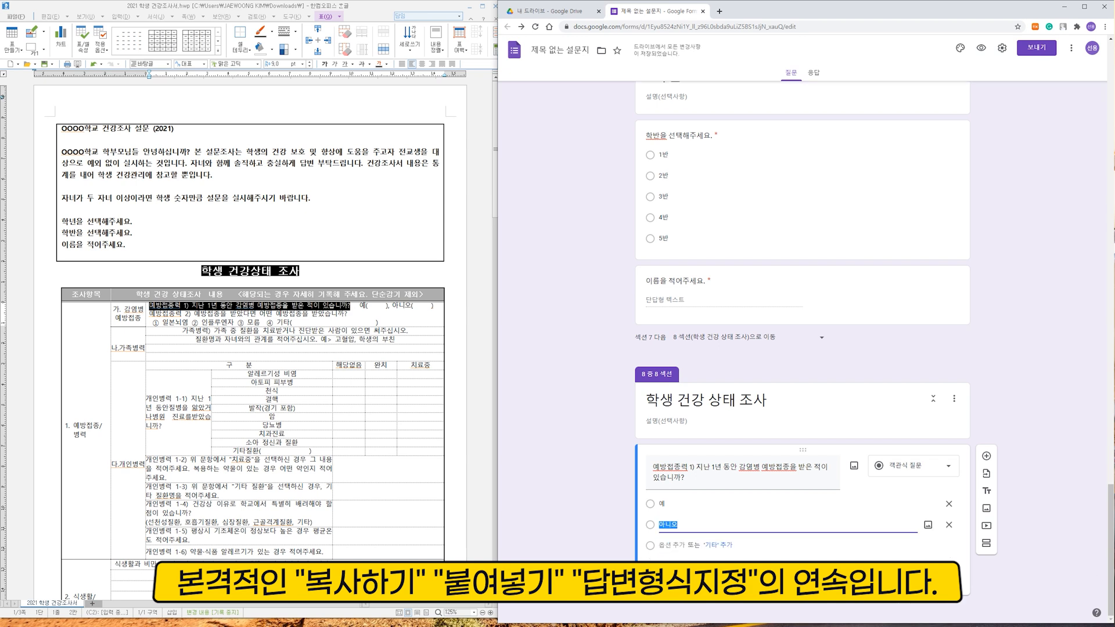
left_click(929, 577)
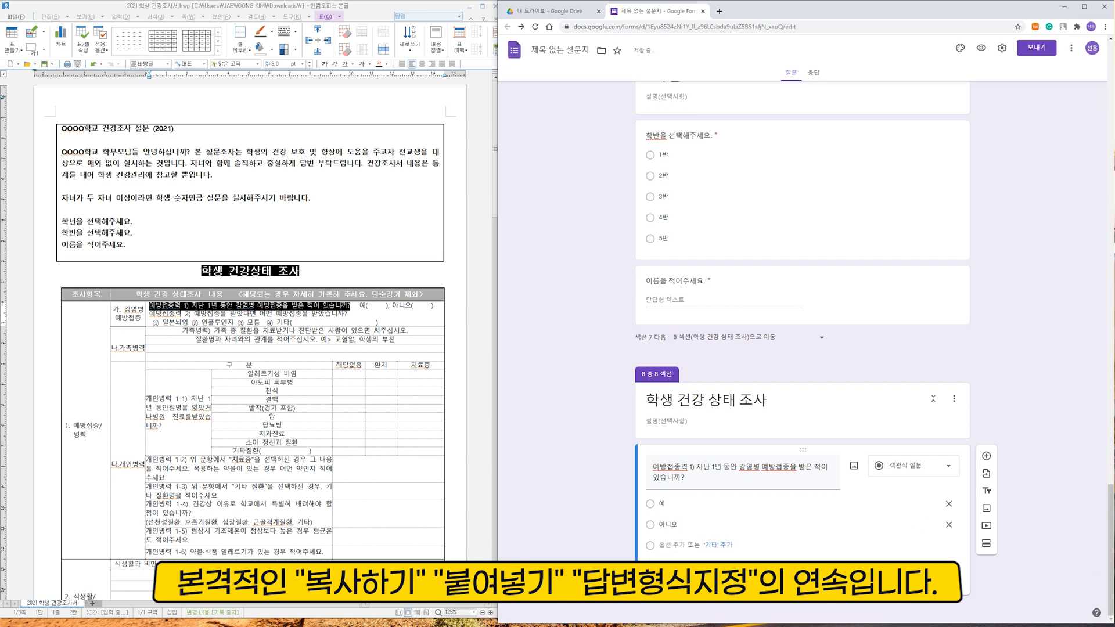
Duplicate the 예방접종력 1) question and replace the copy's prompt with the document's "예방접종력 2) 예방접종을 받았다면 어떤 예방접종을 받았습니까?".
left_click(859, 580)
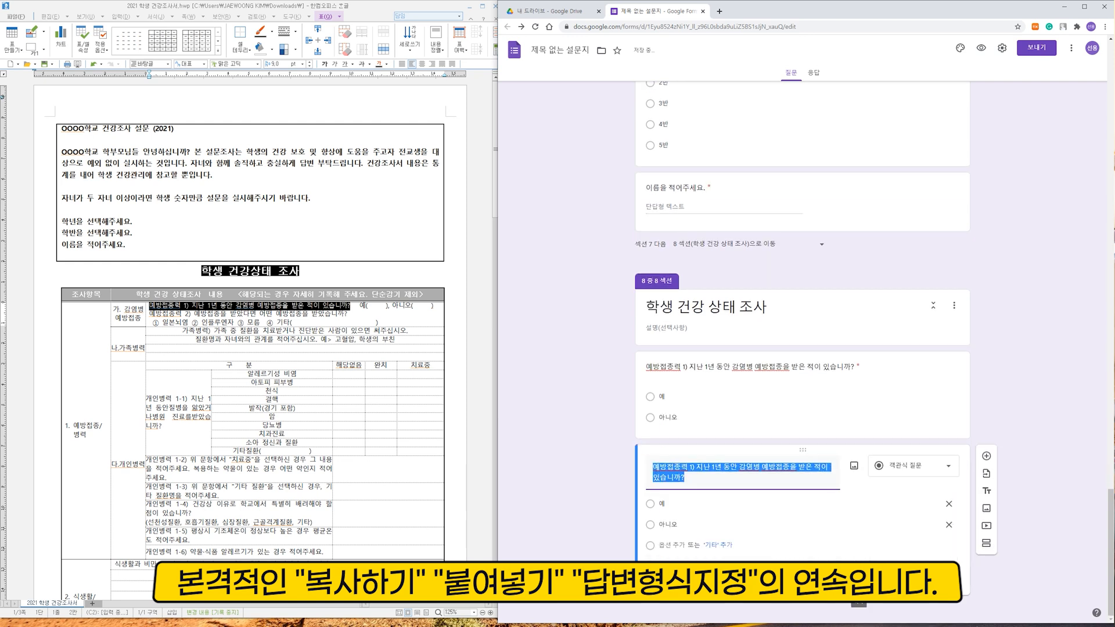
left_click_drag(350, 314, 149, 314)
key("ctrl+c")
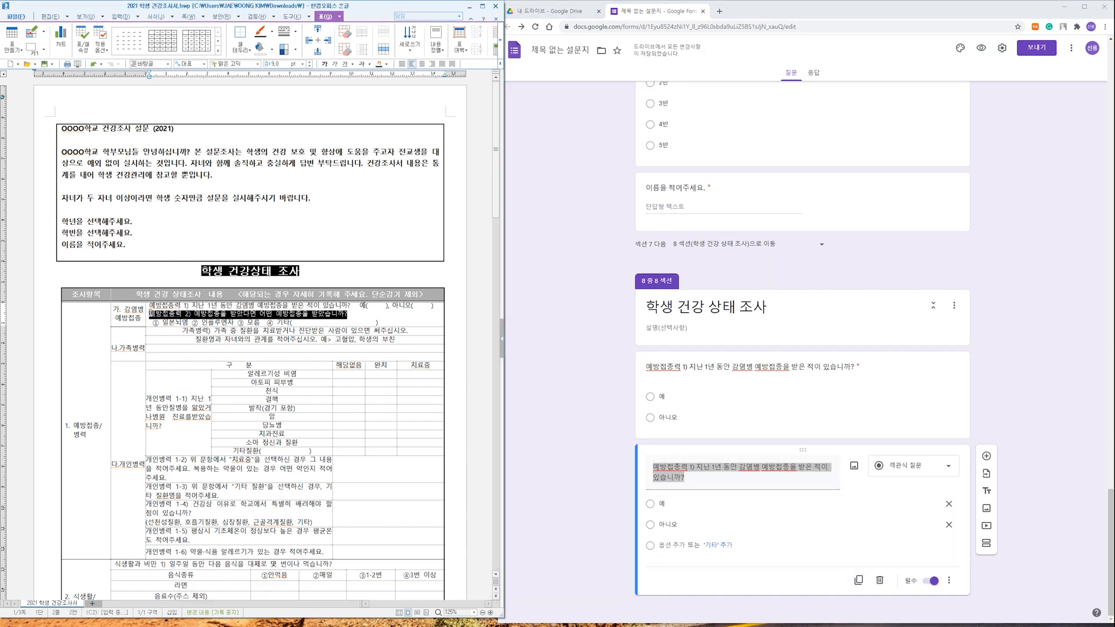
triple_click(691, 478)
key("ctrl+v")
Give the 예방접종력 2) question the options 일본뇌염, 인플루엔자, 모름 and 기타, and make it optional.
left_click(671, 504)
type("일본뇌염")
key("Return")
type("인프루엔자")
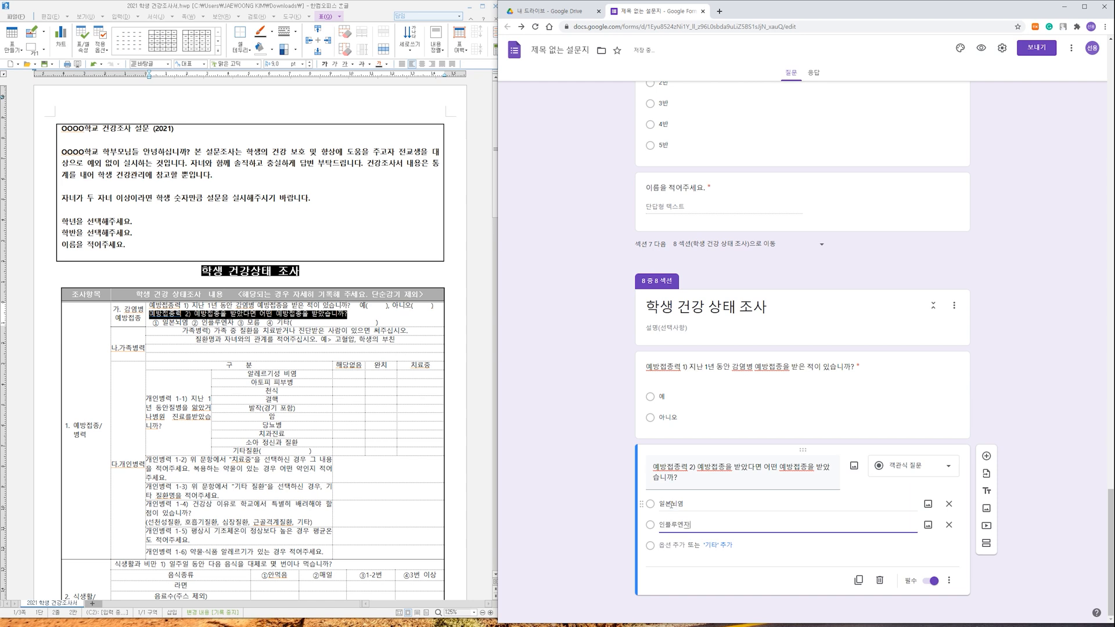
key("Return")
type("모름")
key("Return")
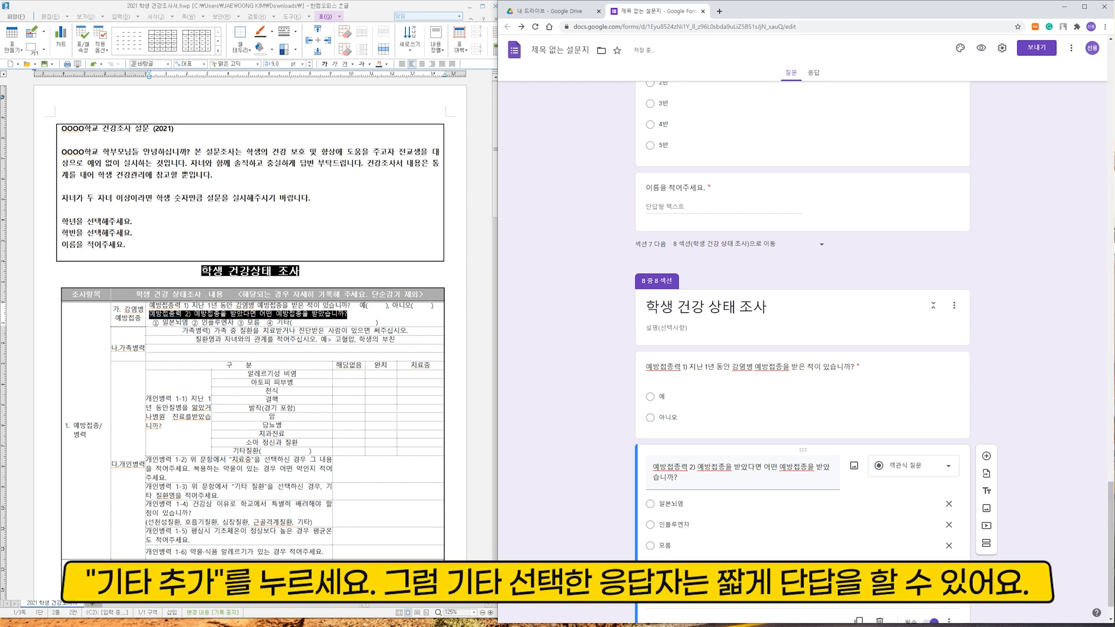
scroll(803, 352, "down", 1)
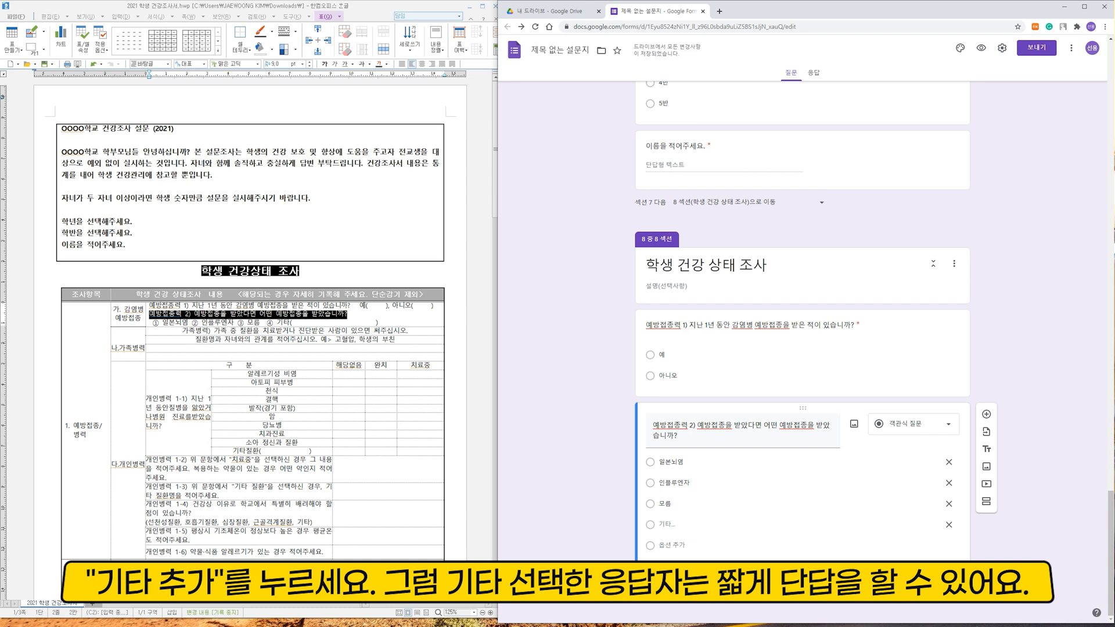
left_click(934, 582)
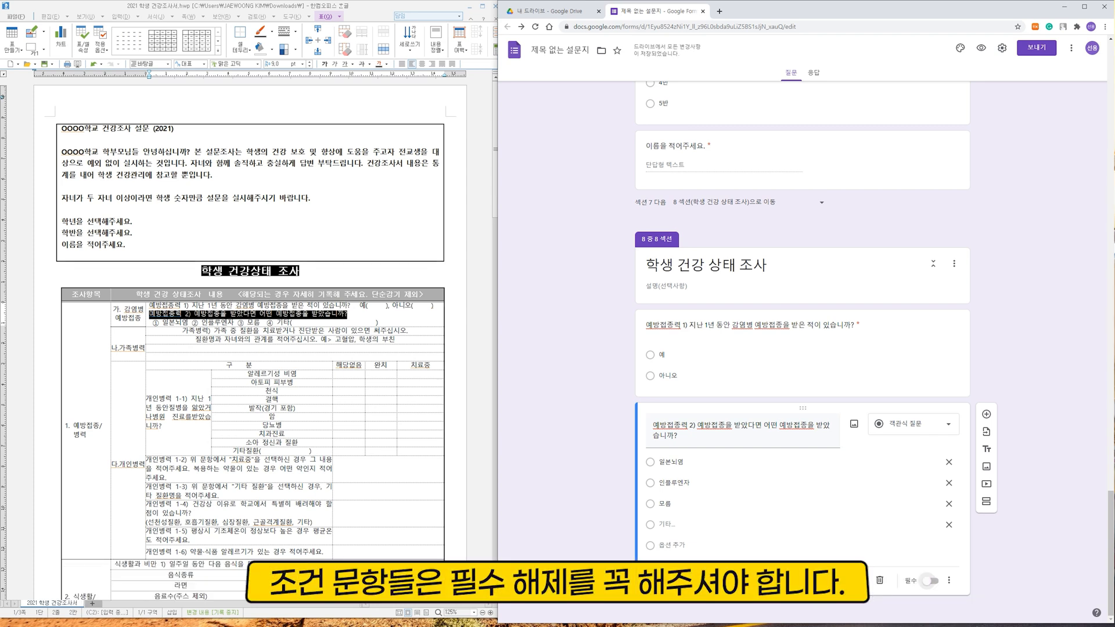
Duplicate the 예방접종력 2) question and turn the copy into a 장문형 question with the prompt "가족병력) 가족 중 질환을 치료받거나 진단받은 사람이 있으면 써주십시오.".
left_click(859, 581)
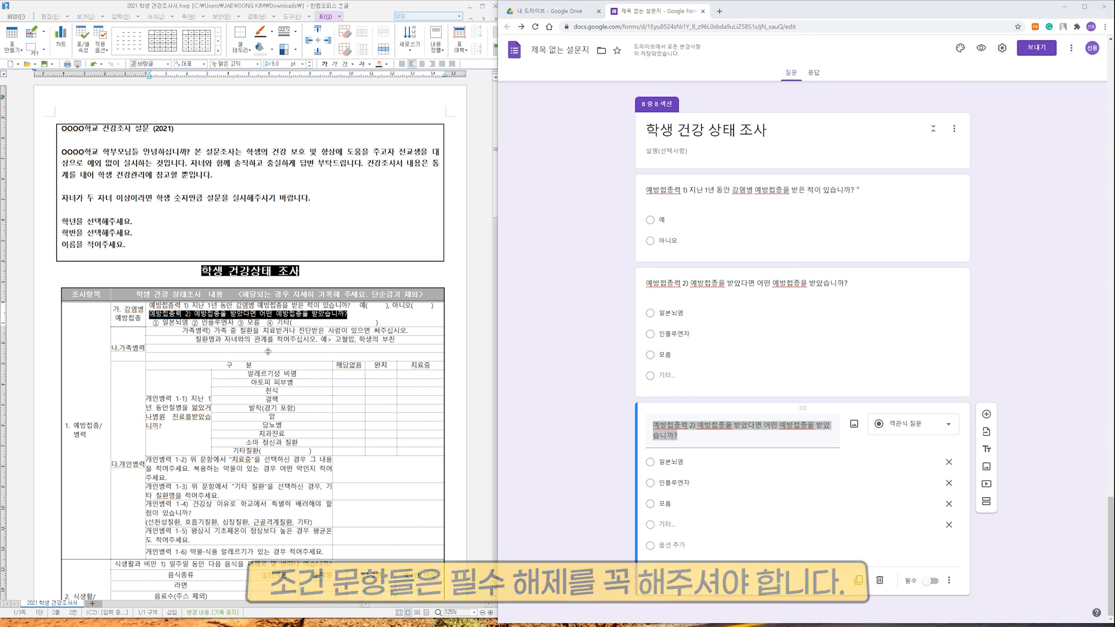
triple_click(270, 333)
key("ctrl+c")
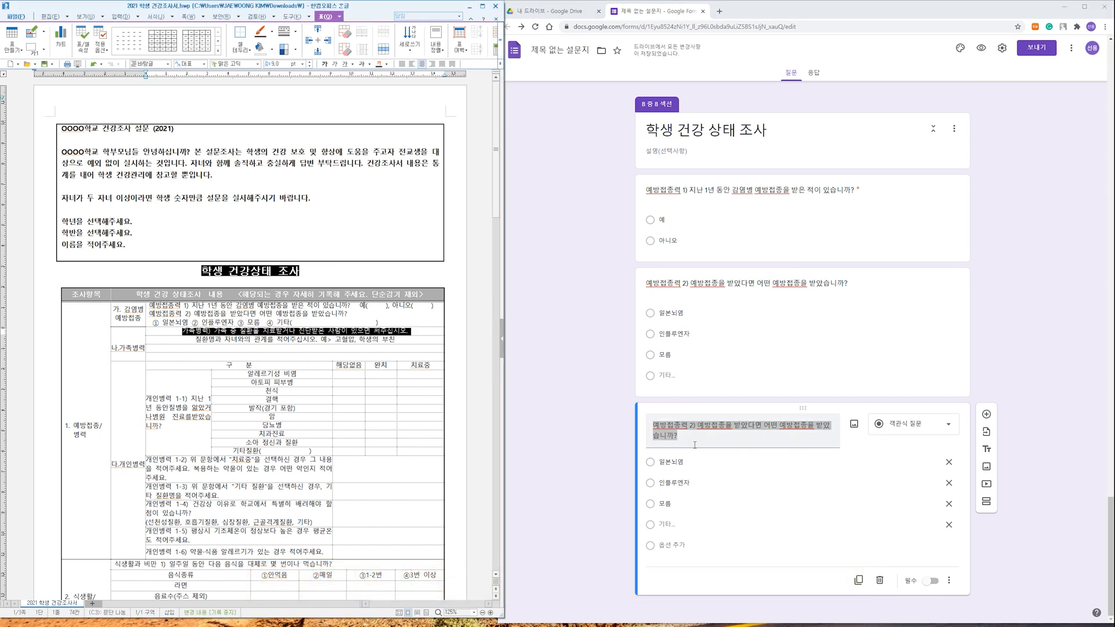
left_click(694, 445)
key("ctrl+v")
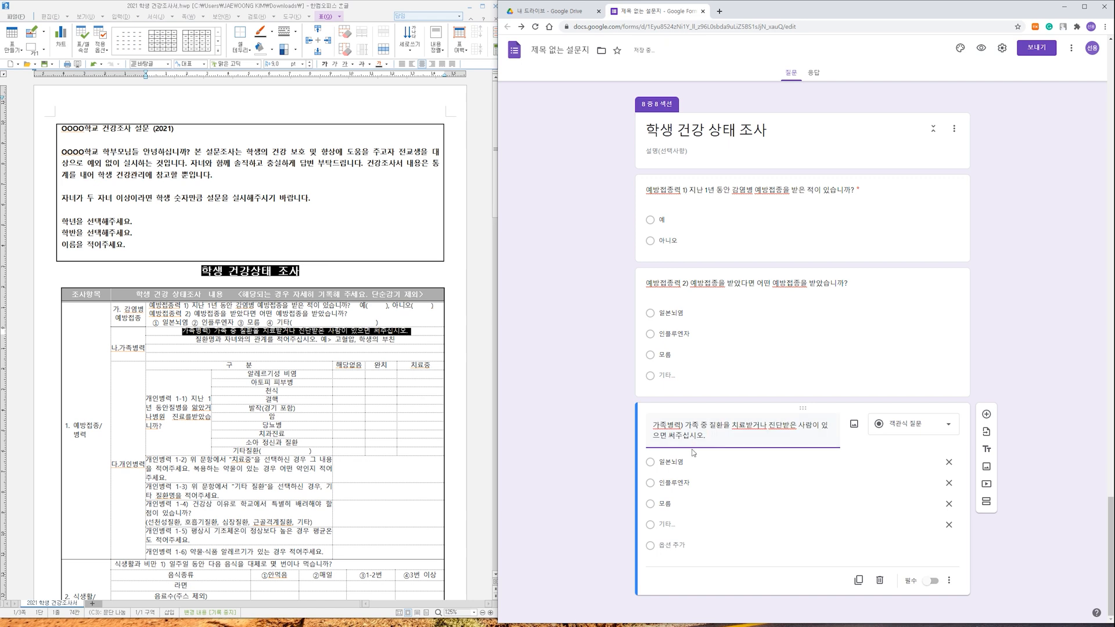
left_click(950, 424)
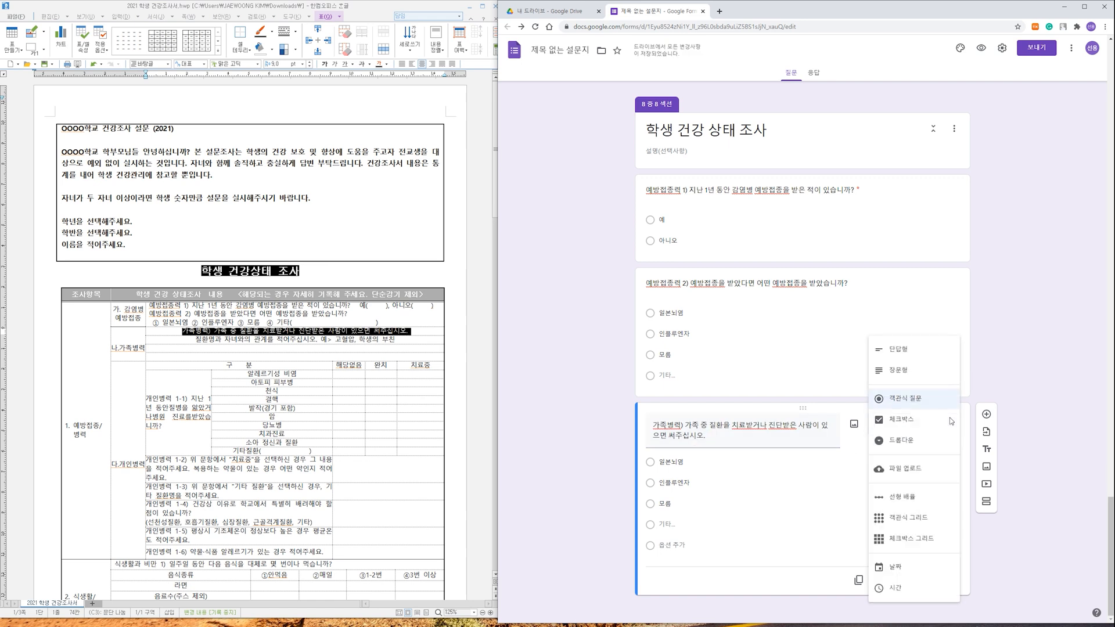
left_click(941, 372)
Add the document's text "질환명과 자녀와의 관계를 적어주십시오. 예> 고혈압, 학생의 부친" as the description of the 가족병력 question.
triple_click(406, 342)
key("ctrl+c")
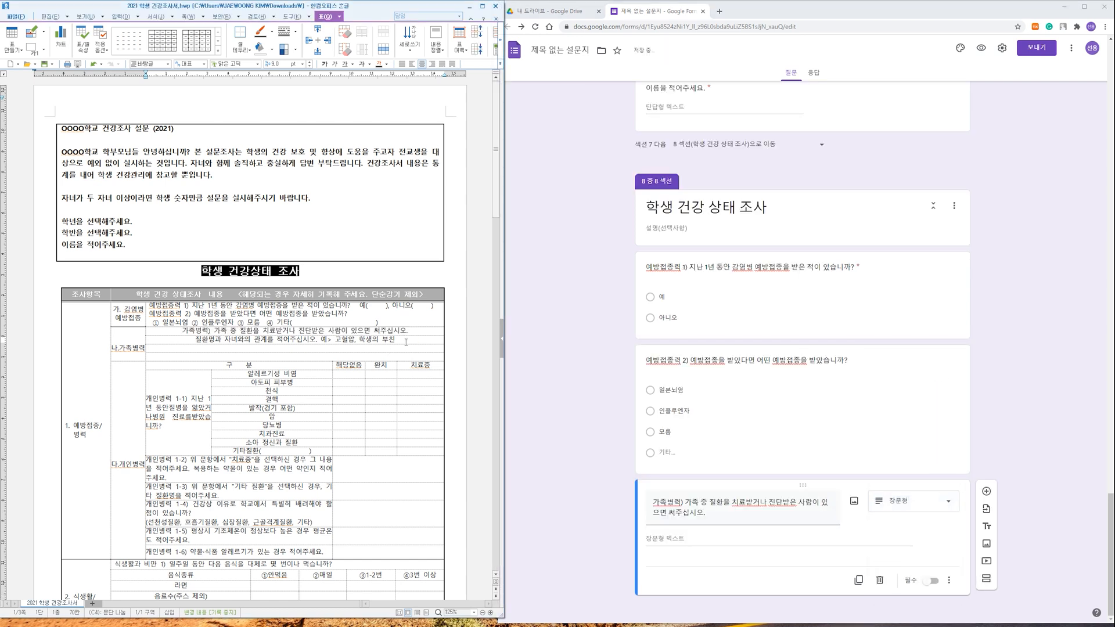
left_click(949, 581)
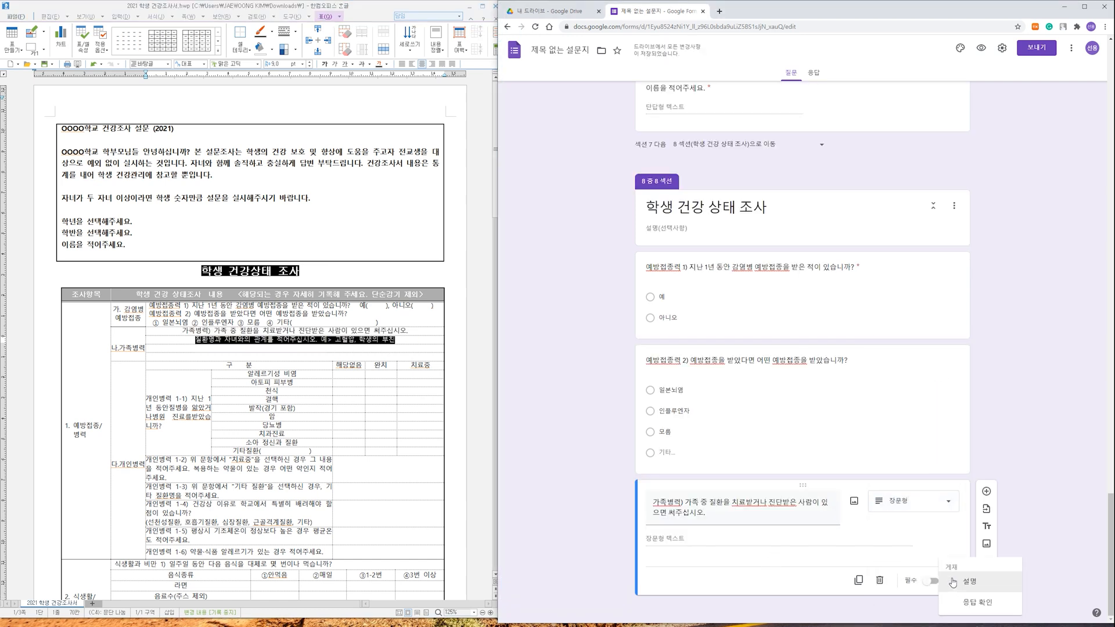
left_click(969, 581)
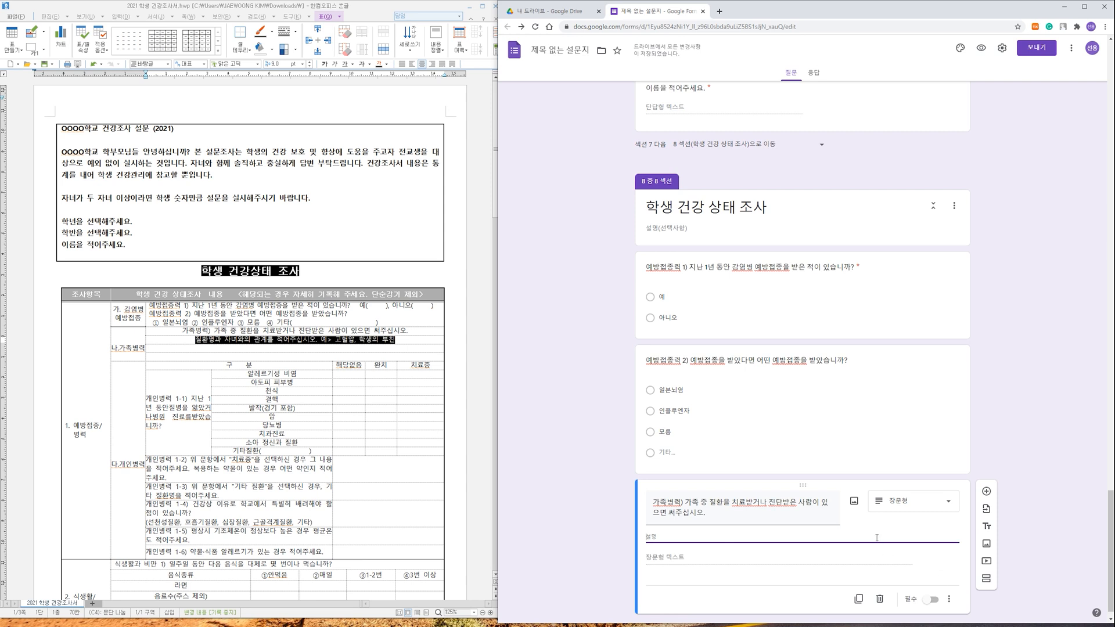
key("ctrl+v")
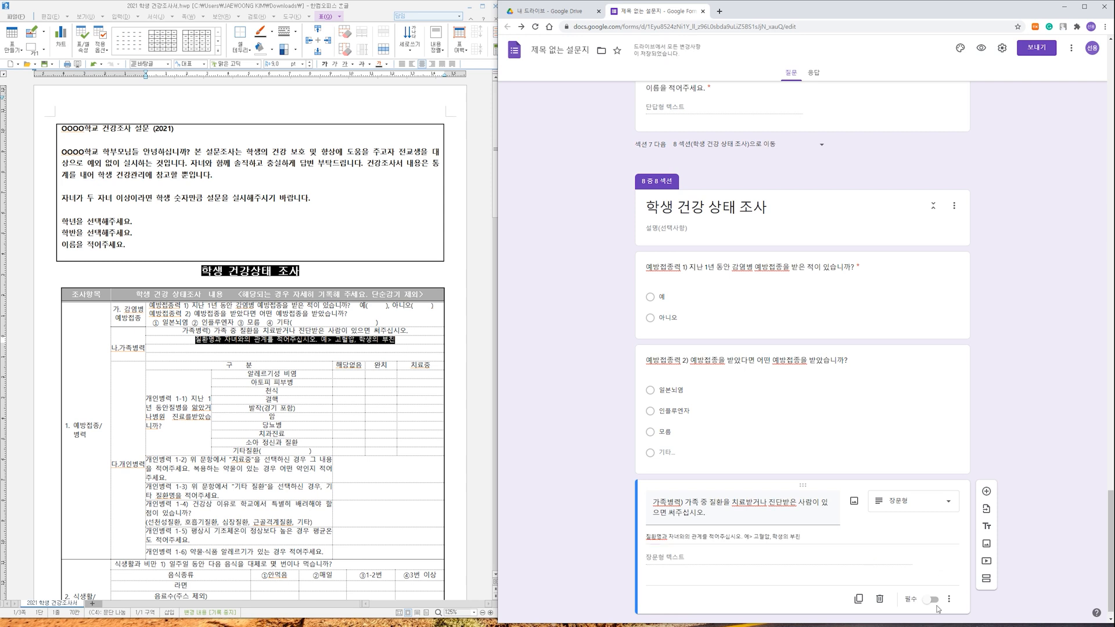
Duplicate the 가족병력 question and make the copy a 객관식 그리드 without description, prompted "개인병력 1-1) 지난 1년 동안질병을 앓았거나병원 진료를받았습니까?".
left_click(858, 599)
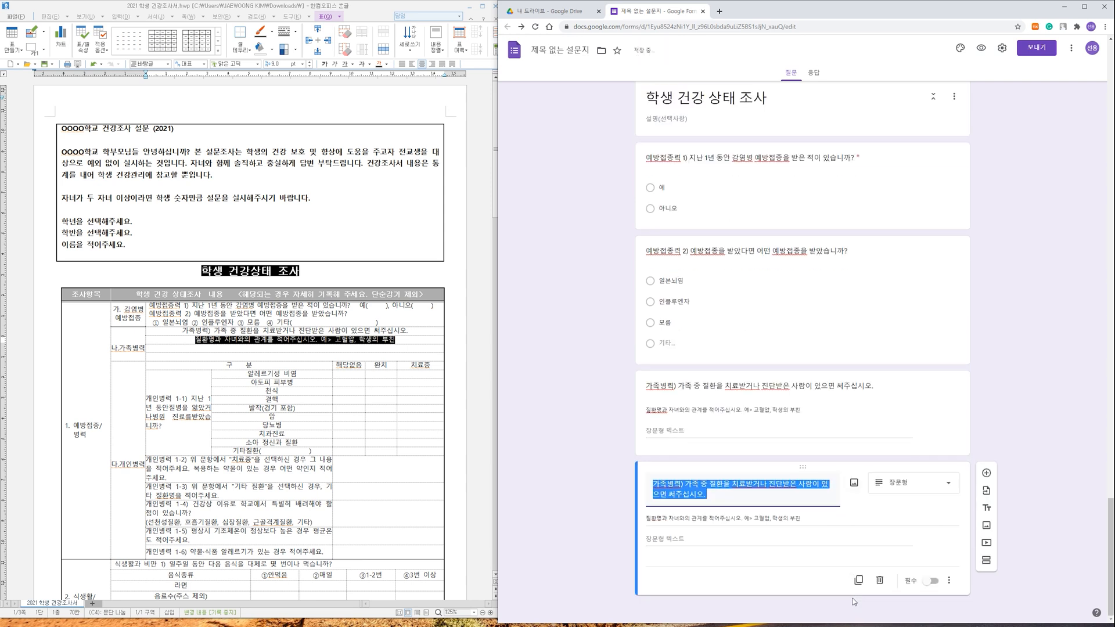
left_click(191, 422)
triple_click(187, 436)
key("ctrl+c")
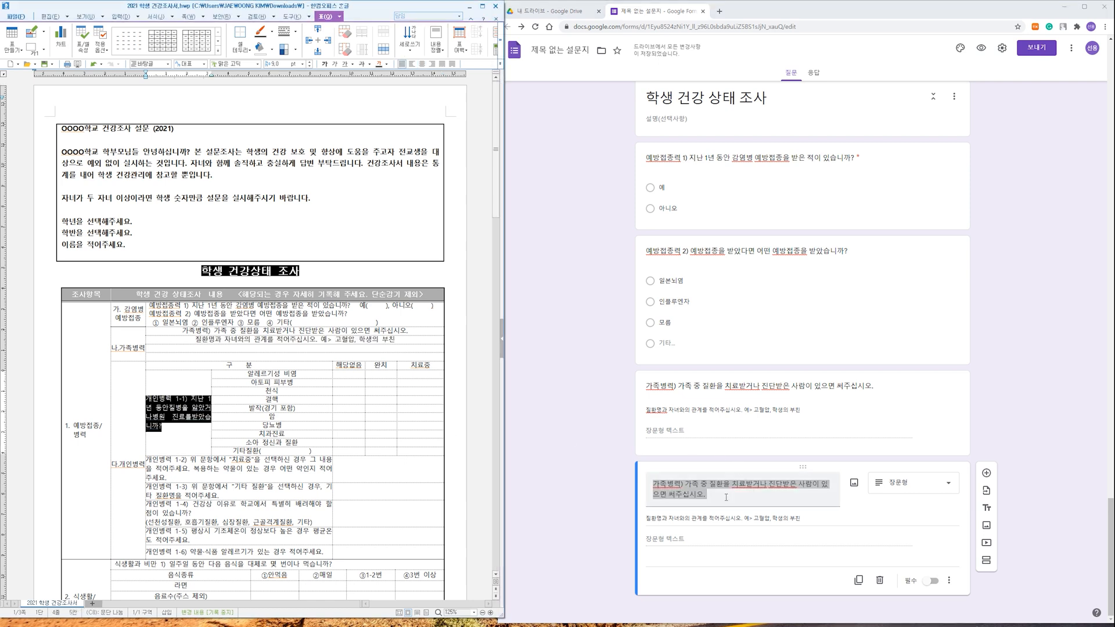
left_click(726, 497)
key("ctrl+a")
key("ctrl+v")
left_click(949, 596)
left_click(970, 555)
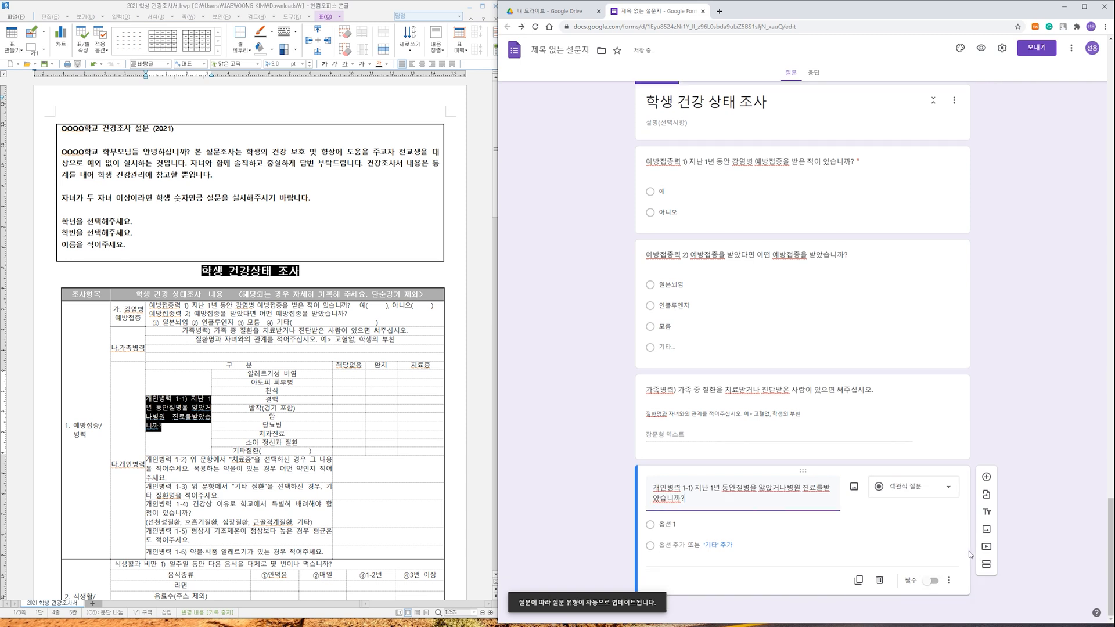
left_click(942, 489)
left_click(943, 520)
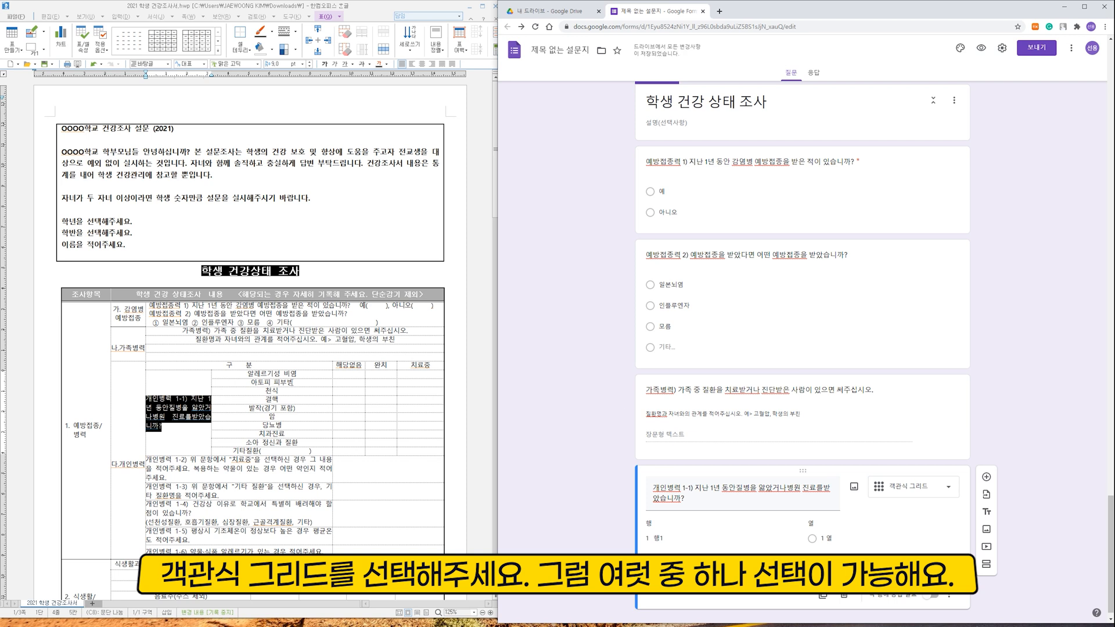
Fill the first two rows of the 개인병력 1-1) grid with 알레르기성 비염 and 아토피 피부병 from the document.
left_click(294, 375)
triple_click(296, 376)
key("ctrl+c")
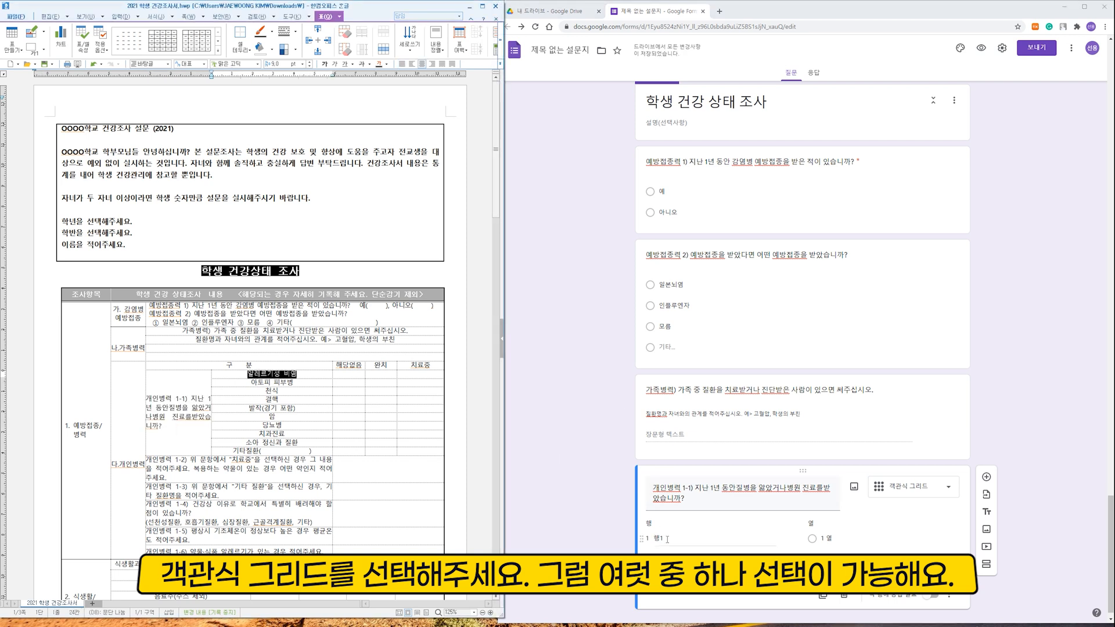
left_click(668, 539)
key("ctrl+v")
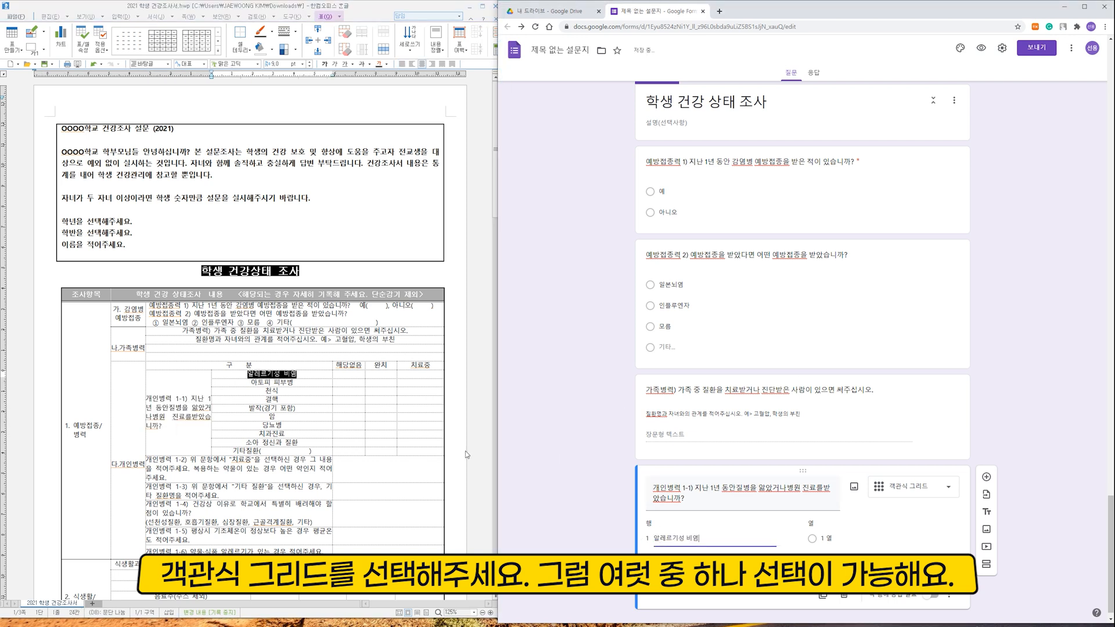
triple_click(294, 382)
left_click(667, 554)
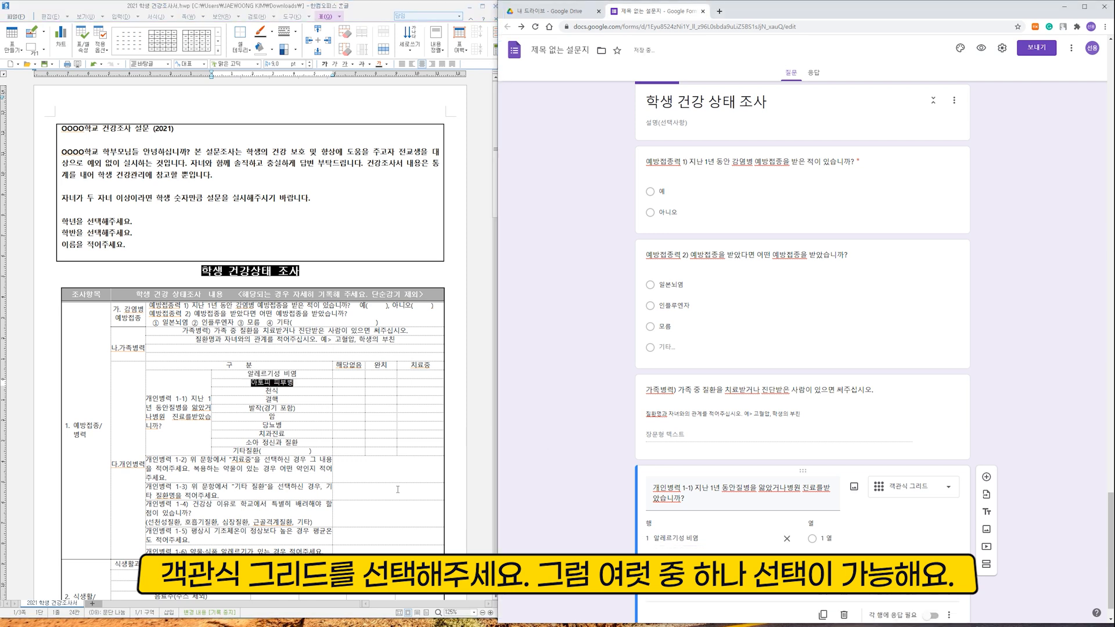
Enter 천식 and 결핵 as rows 3 and 4 of the 개인병력 1-1) grid.
triple_click(272, 391)
left_click(668, 602)
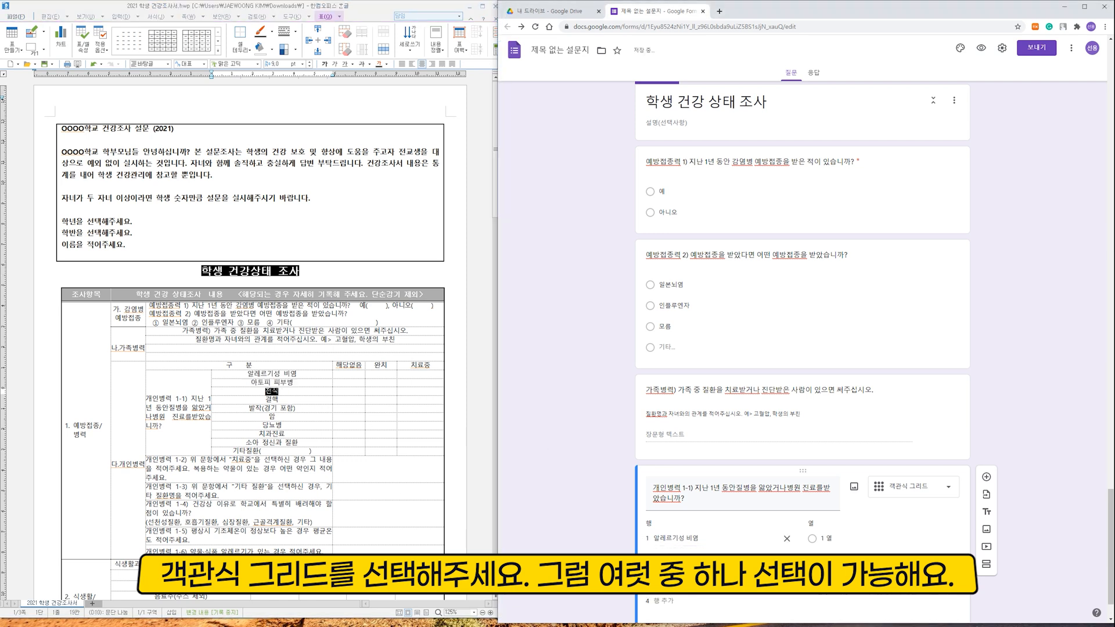
left_click(693, 580)
type("ㄱㅡㄹㅎㅐㄱ")
key("Return")
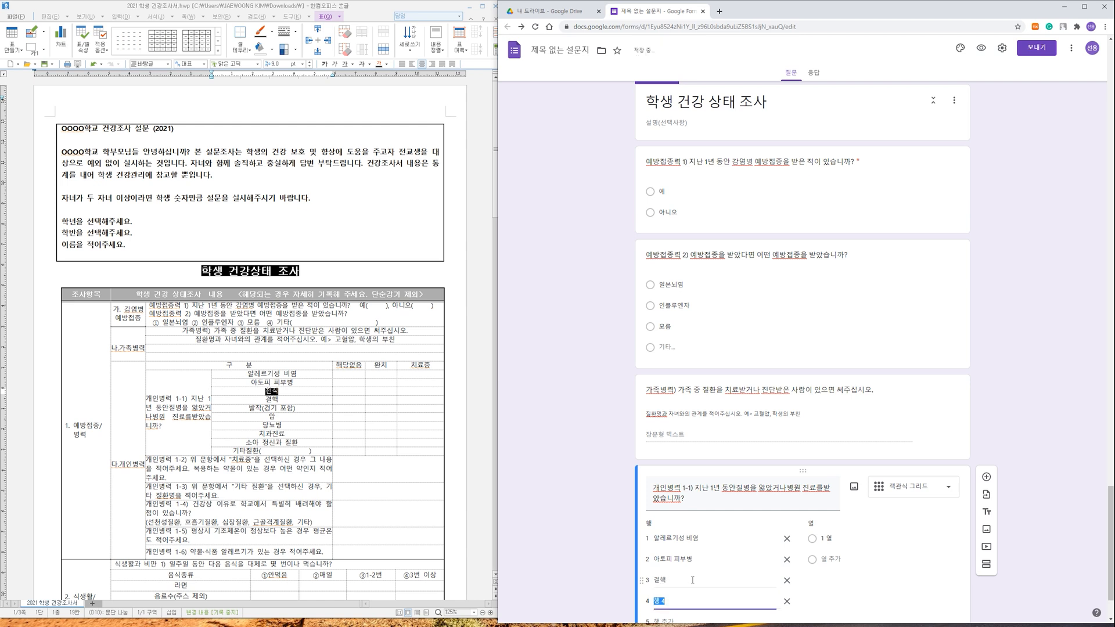
left_click(692, 580)
type("ㅊㅓㄴㅅㅣㄱ")
key("Return")
key("Return")
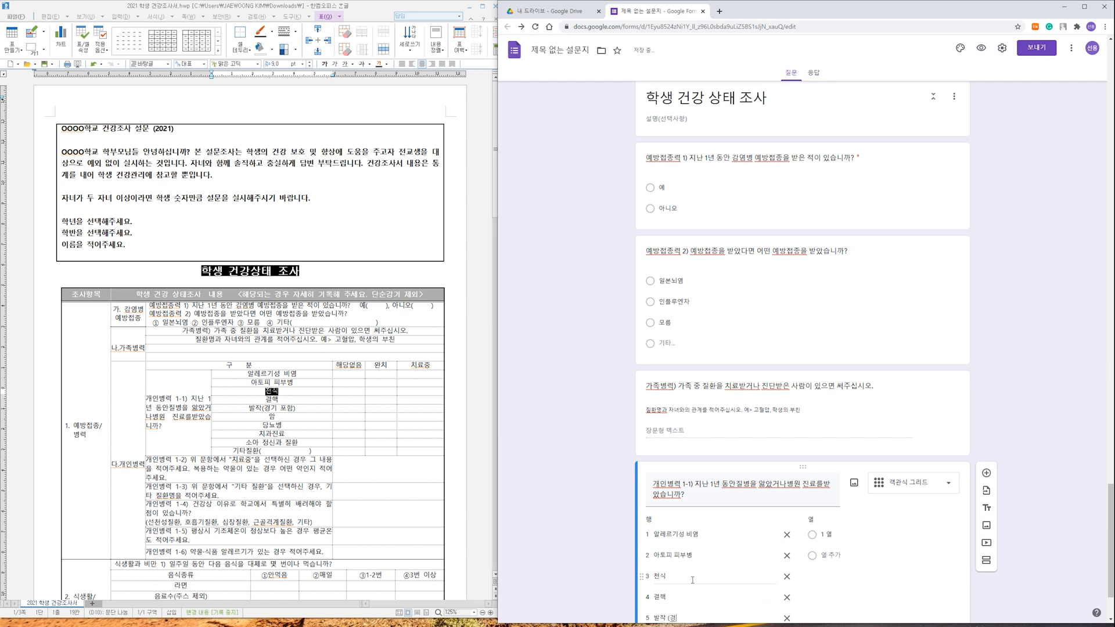
Add the grid rows 발작 (경기 포함), 암, 당뇨병, 치과진료, 소아 정신과 질환 and 기타질환.
type("ㅂㅏㄹㅈㅏㄱ (ㄱㅕㅇㄱㅣ ㅍㅗㅎㅏㅁ)")
key("Return")
type("ㅇㅏㅁ")
key("Return")
type("ㄷㅏㅇㄴㅛㅂㅕㅇ")
key("Return")
type("ㅊㅣ")
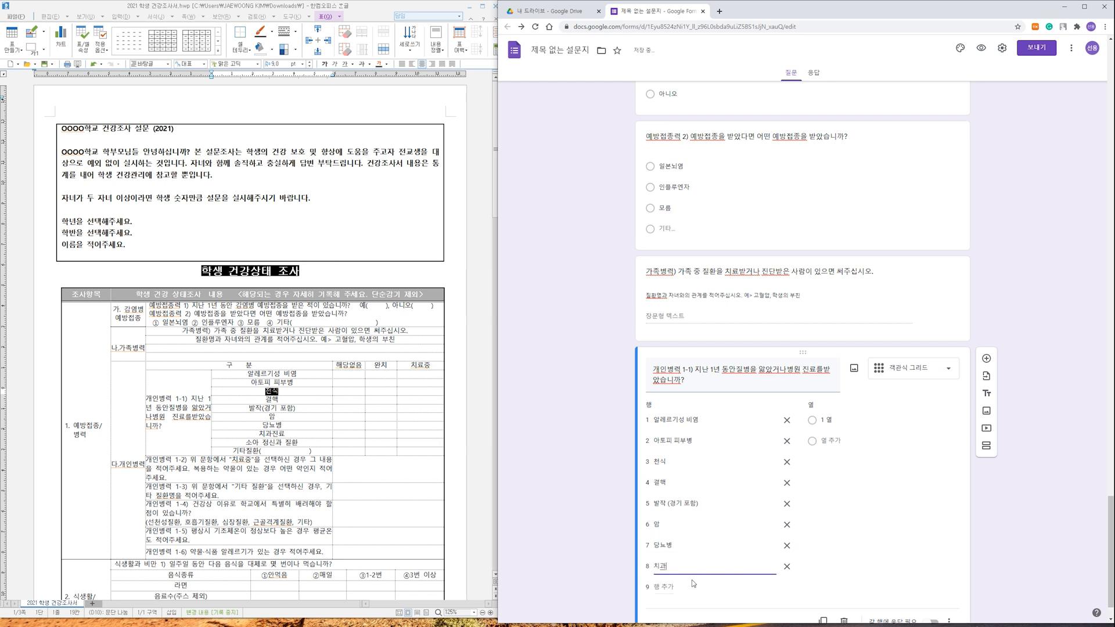
type("ㄱㅘㅈㅣㄴㄹㅛ")
key("Return")
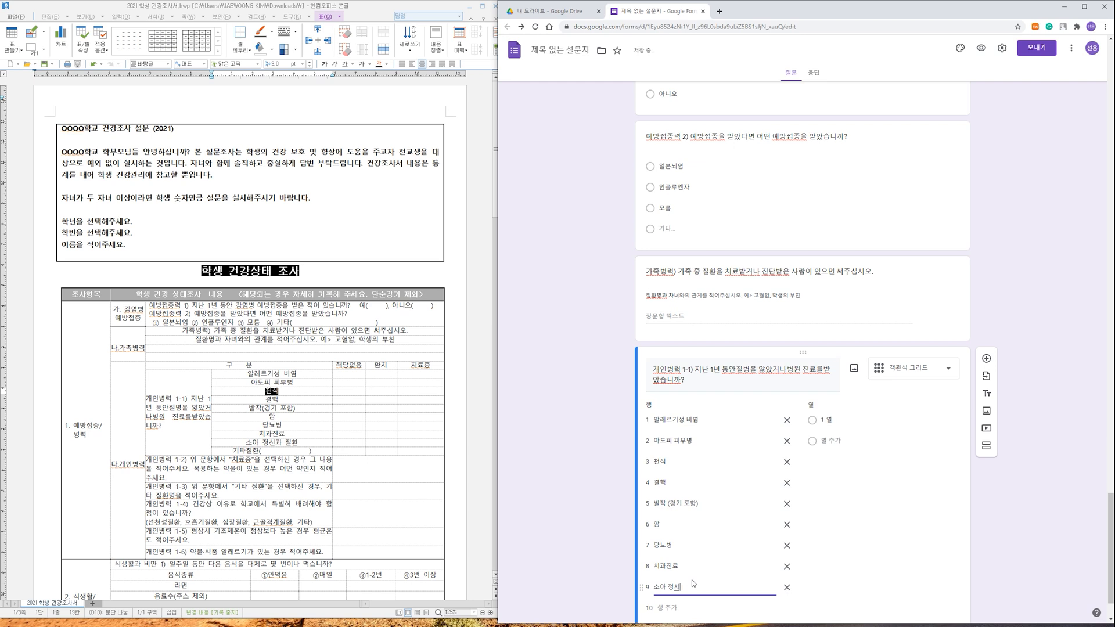
type("환")
key("Return")
type("기타질환")
Give the 개인병력 1-1) grid the columns 해당없음, 완치 and 치료중, and require a response in each row.
left_click(826, 419)
type("해당없음")
key("Return")
type("완치")
key("Return")
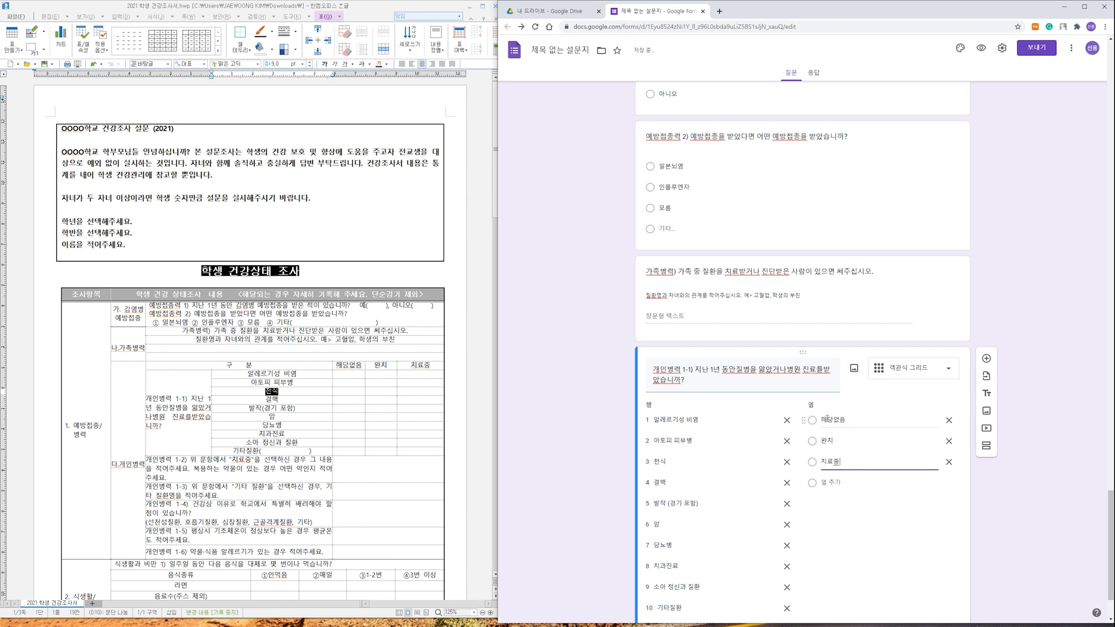
scroll(828, 421, "down", 1)
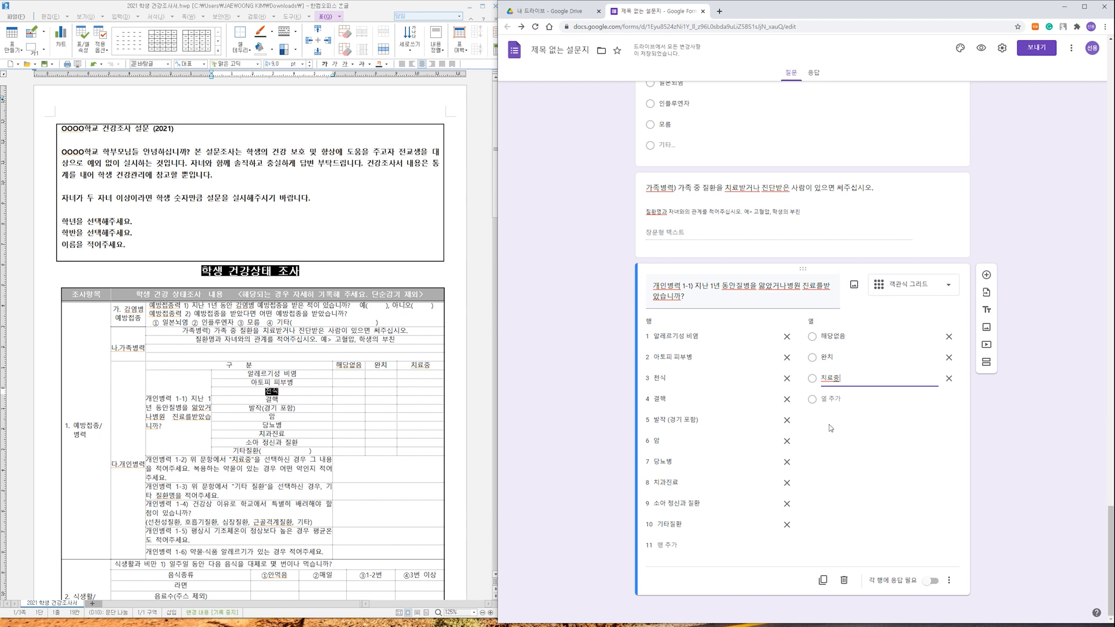
left_click(931, 581)
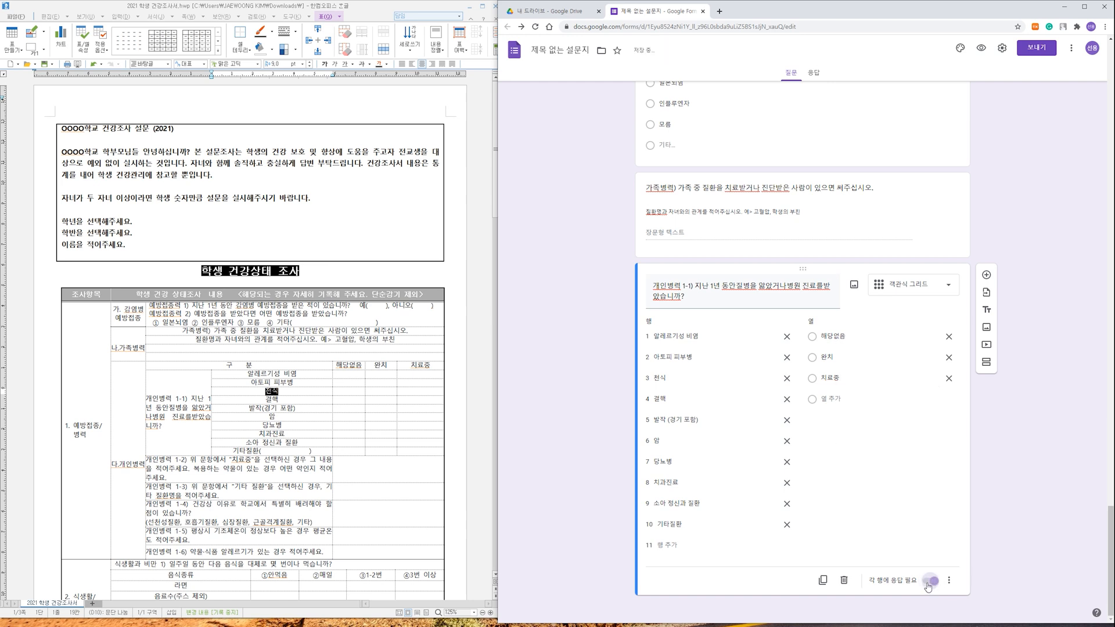
Duplicate the 개인병력 1-1) grid and turn the copy into an optional 장문형 question with the document's 개인병력 1-2) prompt about 치료중 conditions and medication.
left_click(823, 580)
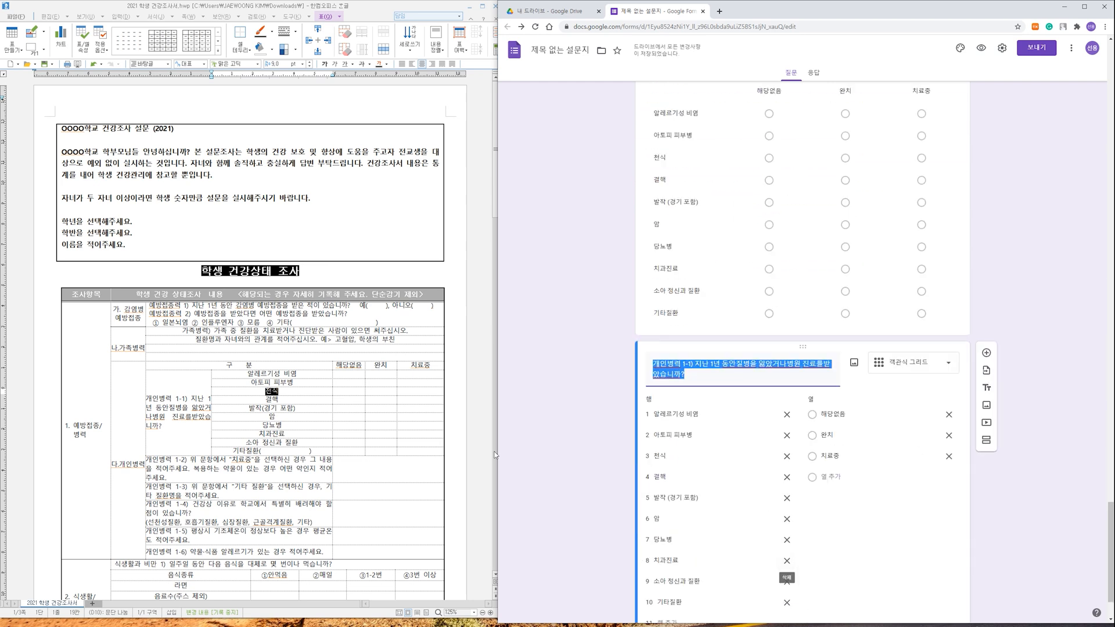
triple_click(303, 478)
key("ctrl+c")
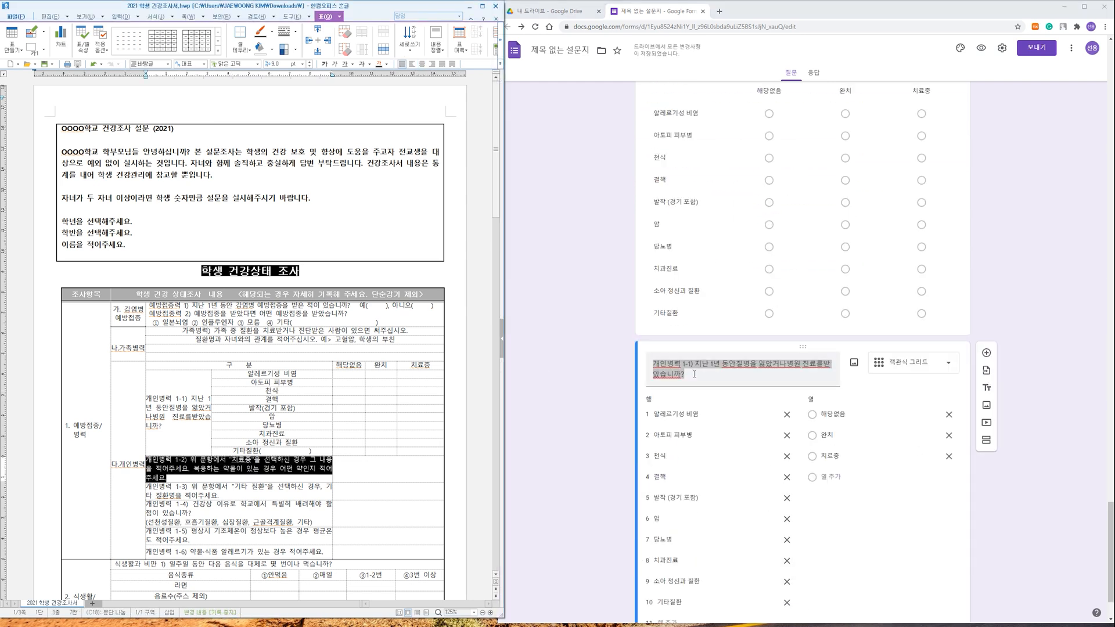
left_click(889, 367)
key("ctrl+v")
left_click(899, 365)
left_click(909, 214)
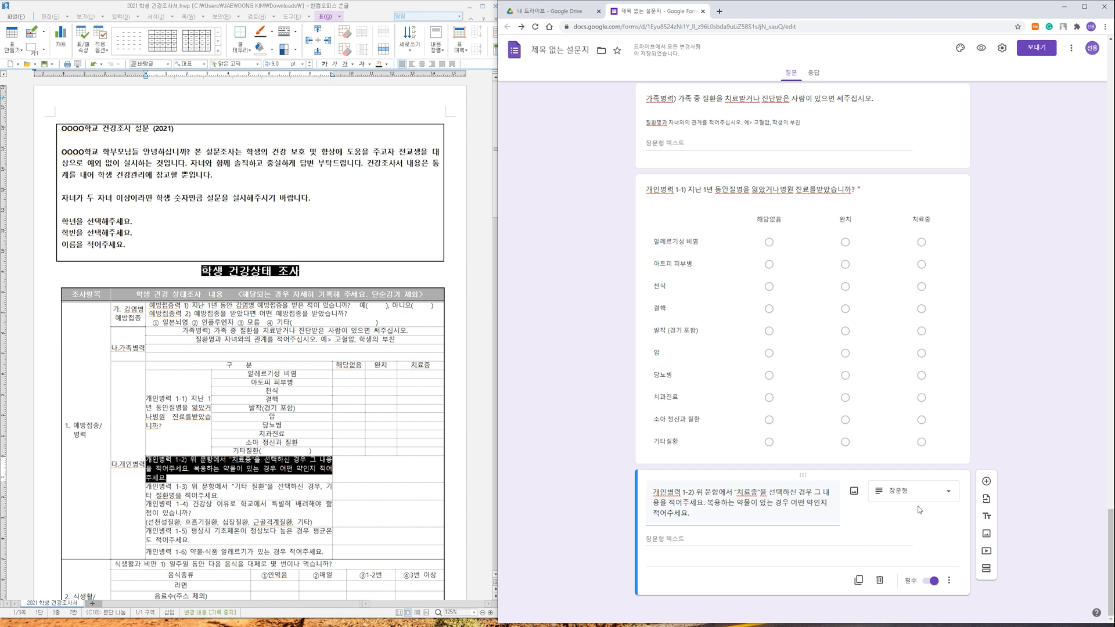
left_click(934, 581)
Duplicate the 개인병력 1-2) question and replace the copy's prompt with "개인병력 1-3) 위 문항에서 "기타 질환"을 선택하신 경우, 기타 질환명을 적어주세요.".
left_click(858, 580)
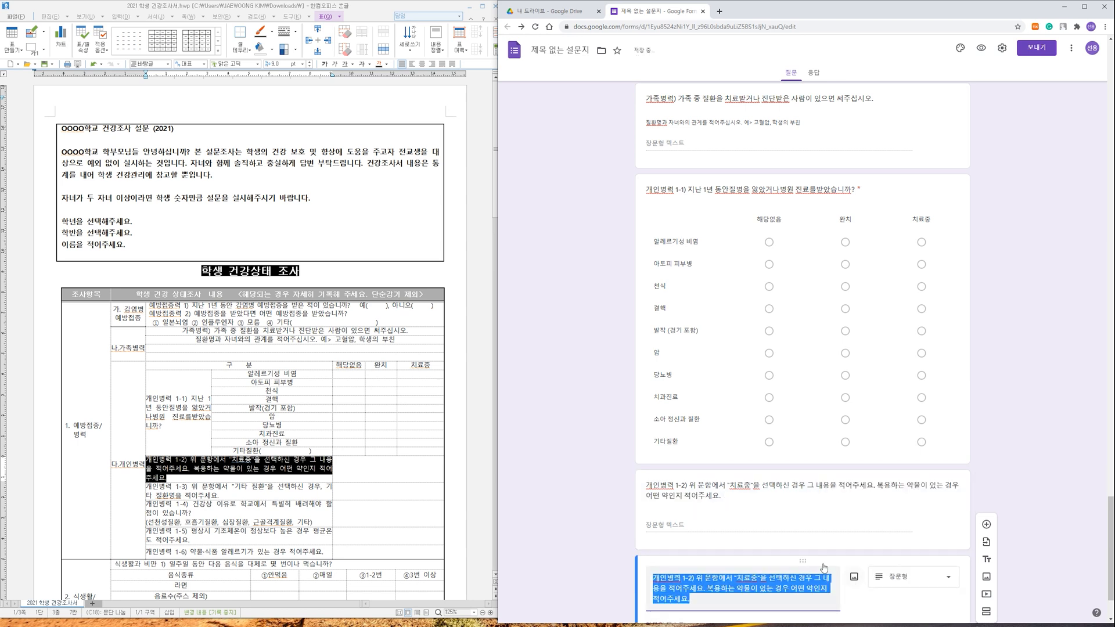
triple_click(225, 487)
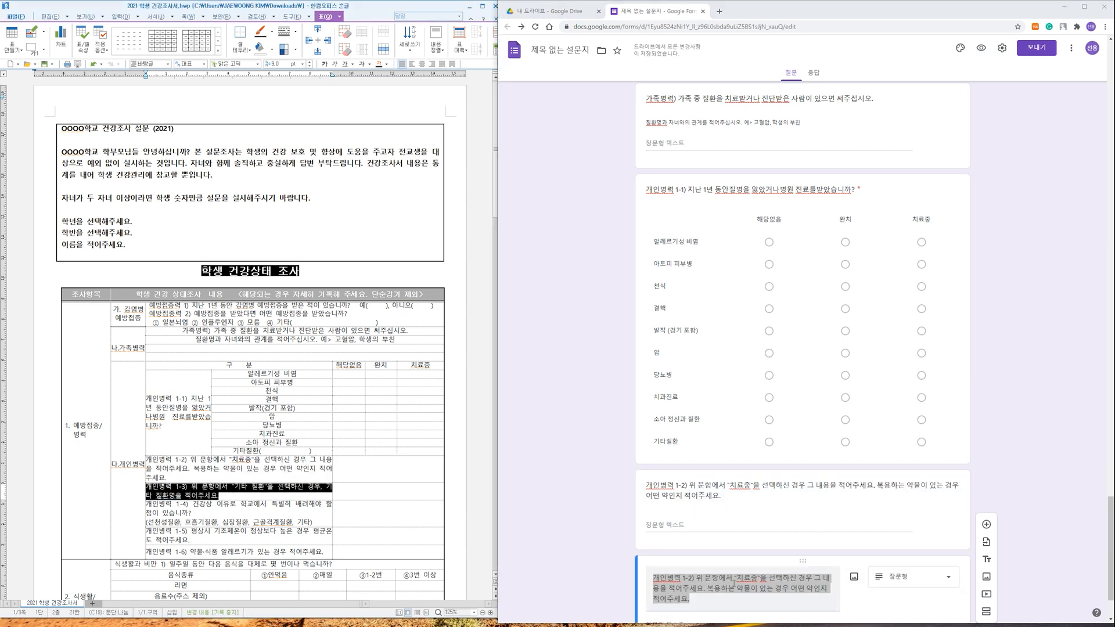
key("ctrl+v")
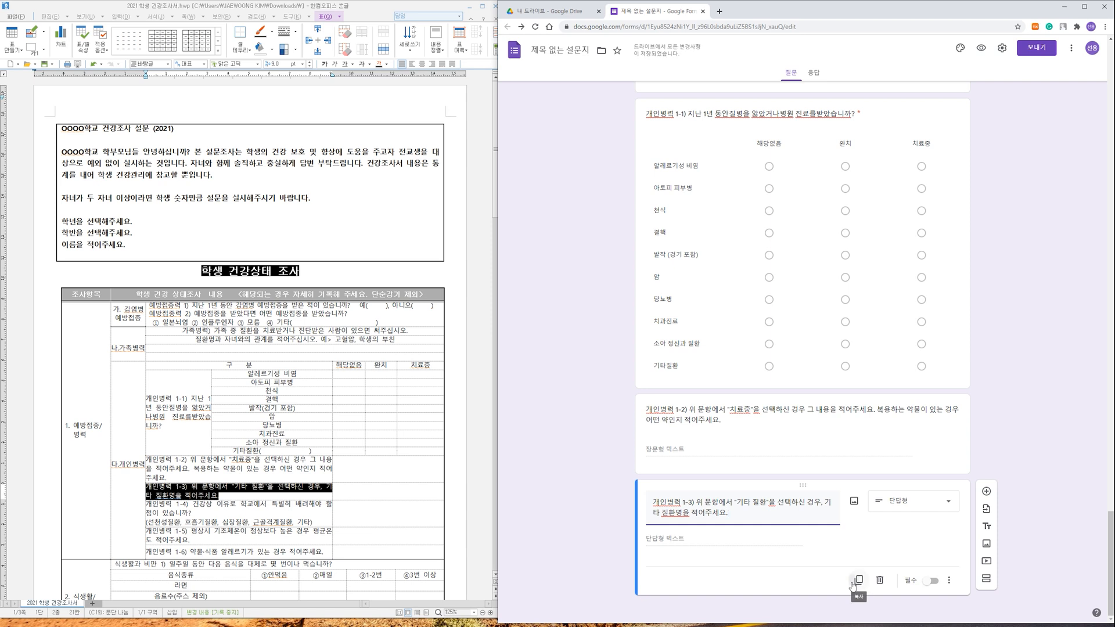
Duplicate the 개인병력 1-3) question and replace the copy's prompt with "개인병력 1-4) 건강상 이유로 학교에서 특별히 배려해야 할 점이 있습니까?".
left_click(858, 580)
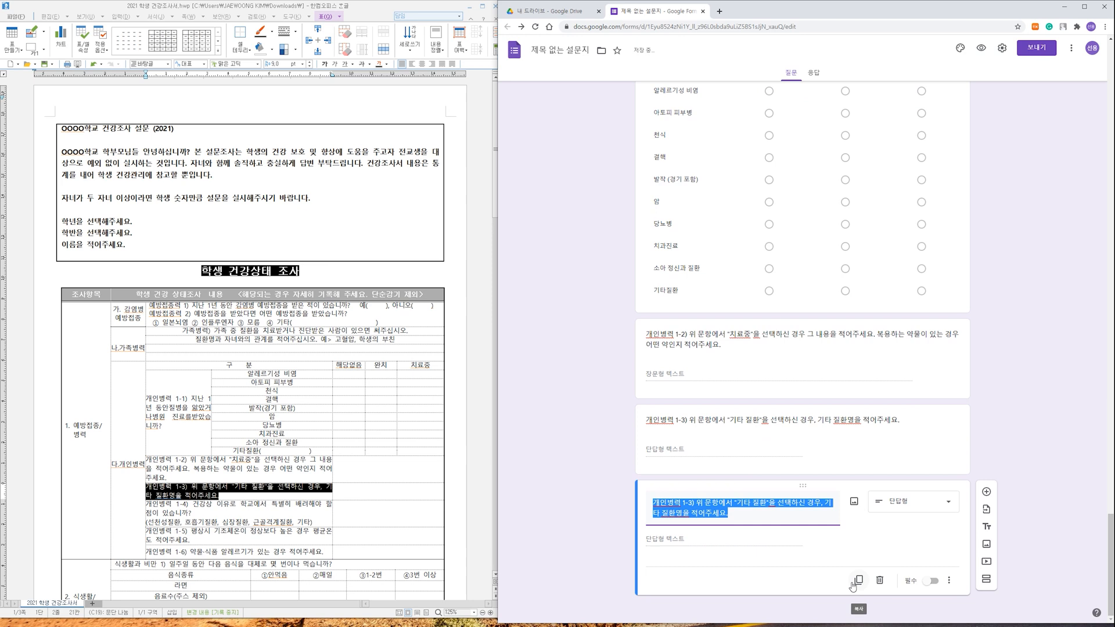
left_click(304, 515)
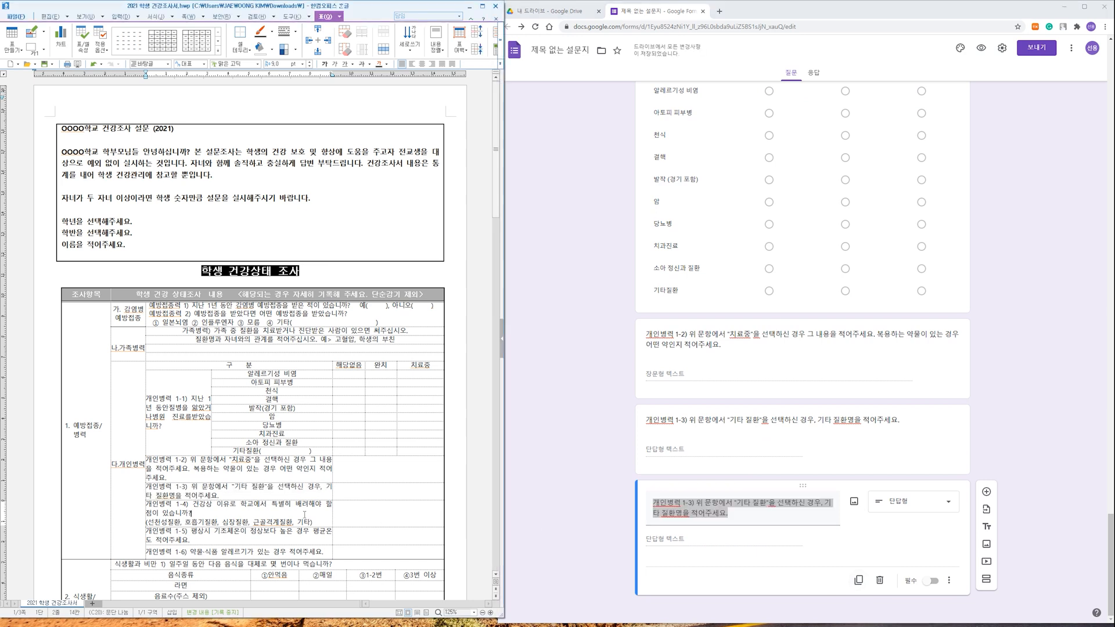
left_click_drag(206, 517, 154, 501)
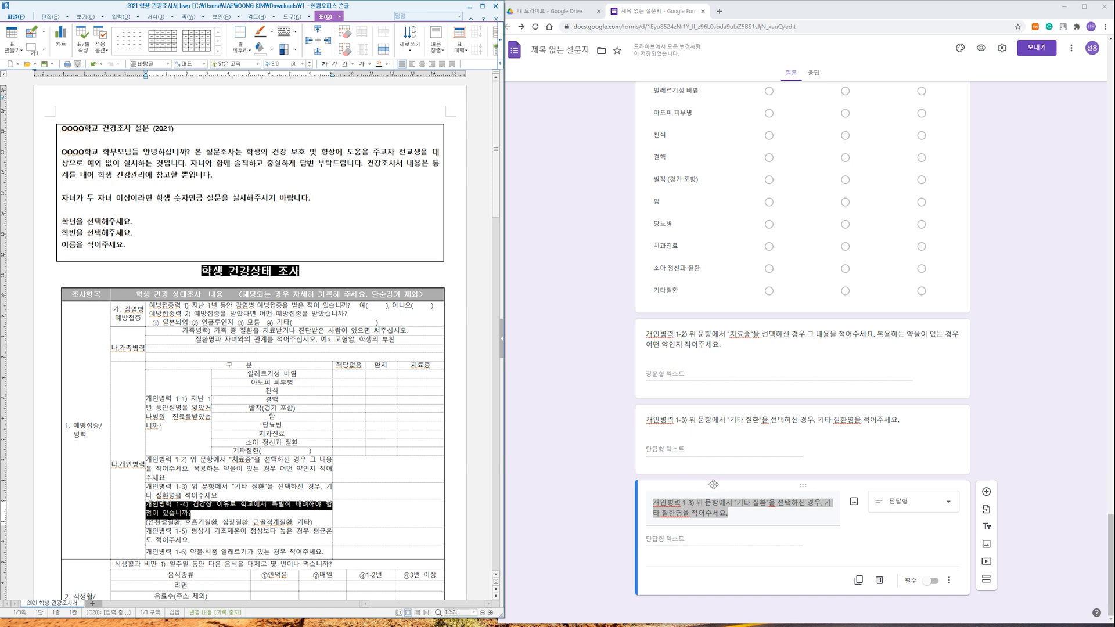
left_click(734, 520)
key("ctrl+a")
key("ctrl+v")
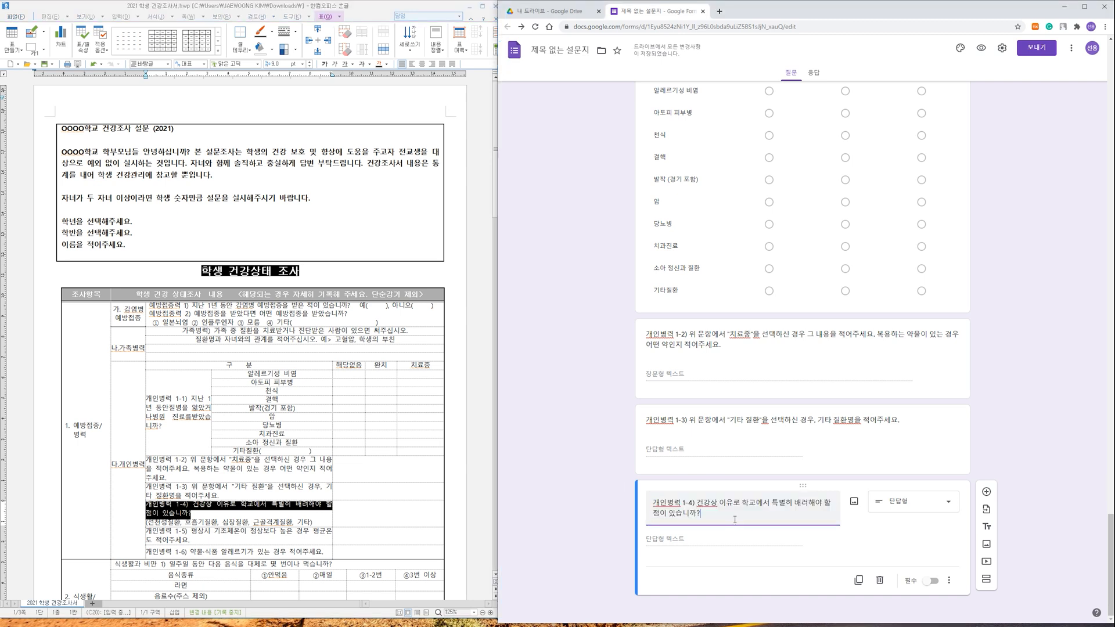
Make the 개인병력 1-4) question 장문형 and add the description "(선천성질환, 호흡기질환, 심장질환, 근골격계질환, 기타)".
left_click(949, 580)
left_click(967, 588)
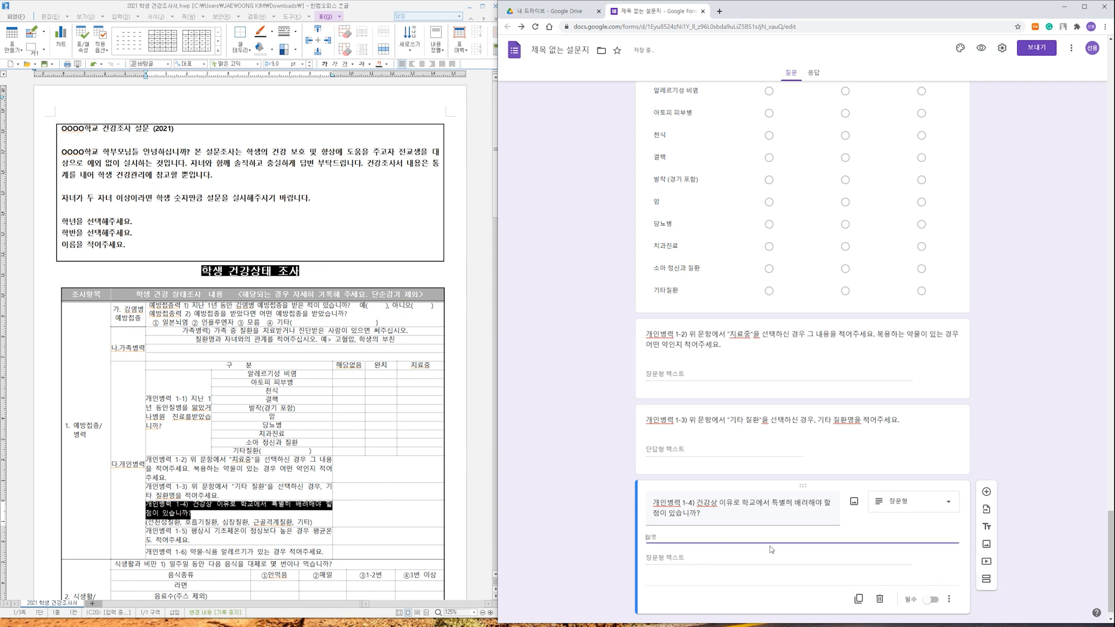
left_click_drag(314, 522, 147, 522)
key("ctrl+c")
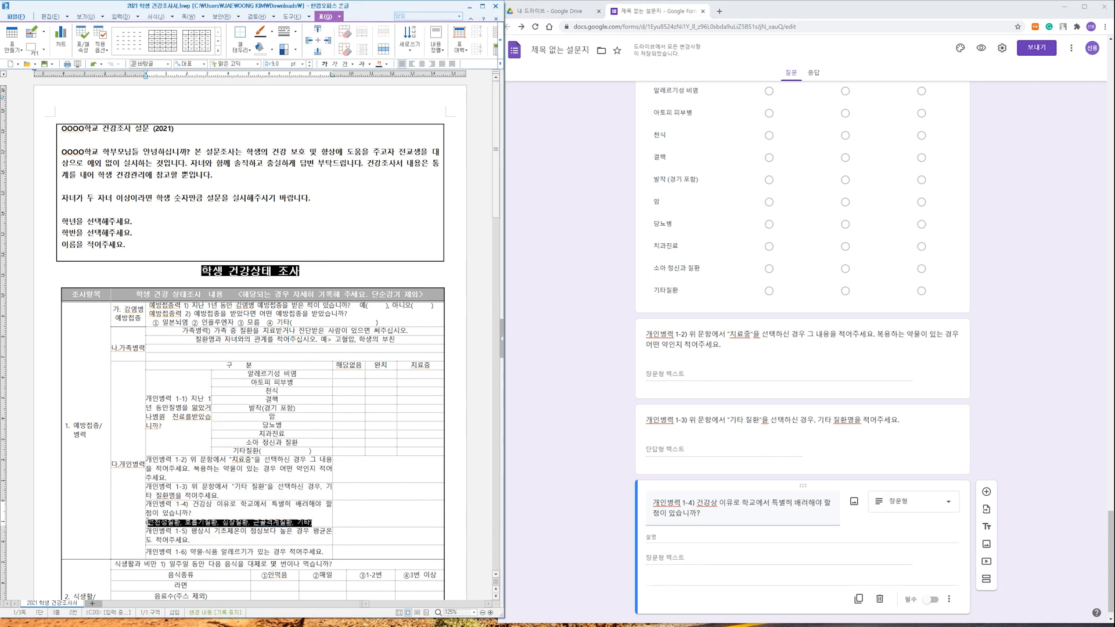
left_click(676, 538)
key("ctrl+v")
scroll(985, 619, "down", 1)
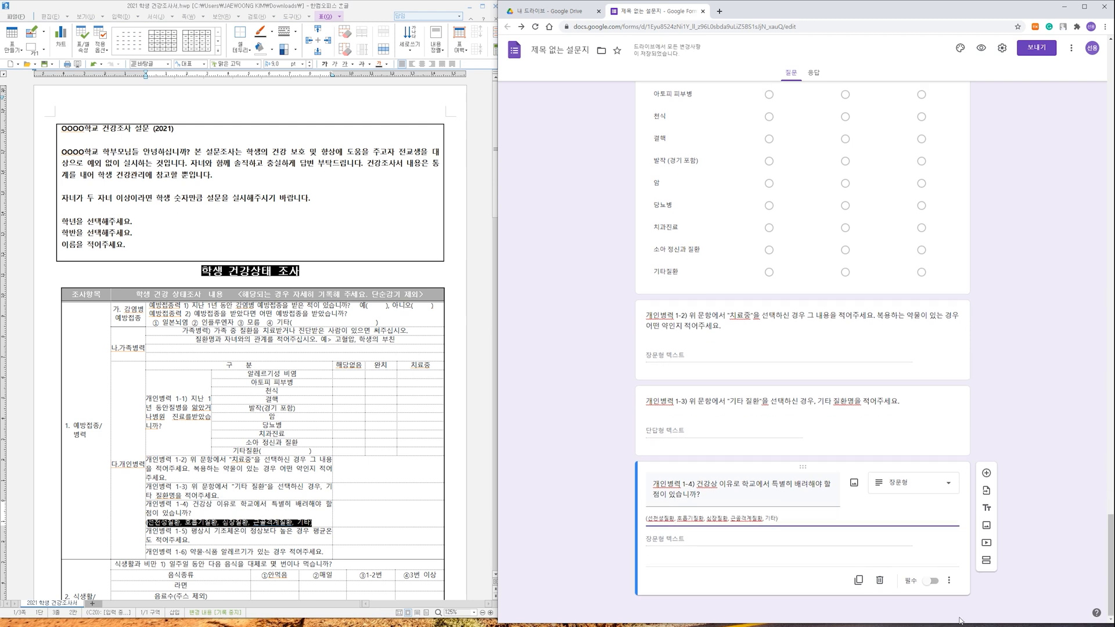
Duplicate the 개인병력 1-4) question and make the copy 단답형 without description, prompted "개인병력 1-5) 평상시 기초체온이 정상보다 높은 경우 평균온도 적어주세요.".
left_click(859, 580)
left_click_drag(146, 530, 191, 541)
key("ctrl+c")
left_click(739, 589)
key("ctrl+a")
key("ctrl+v")
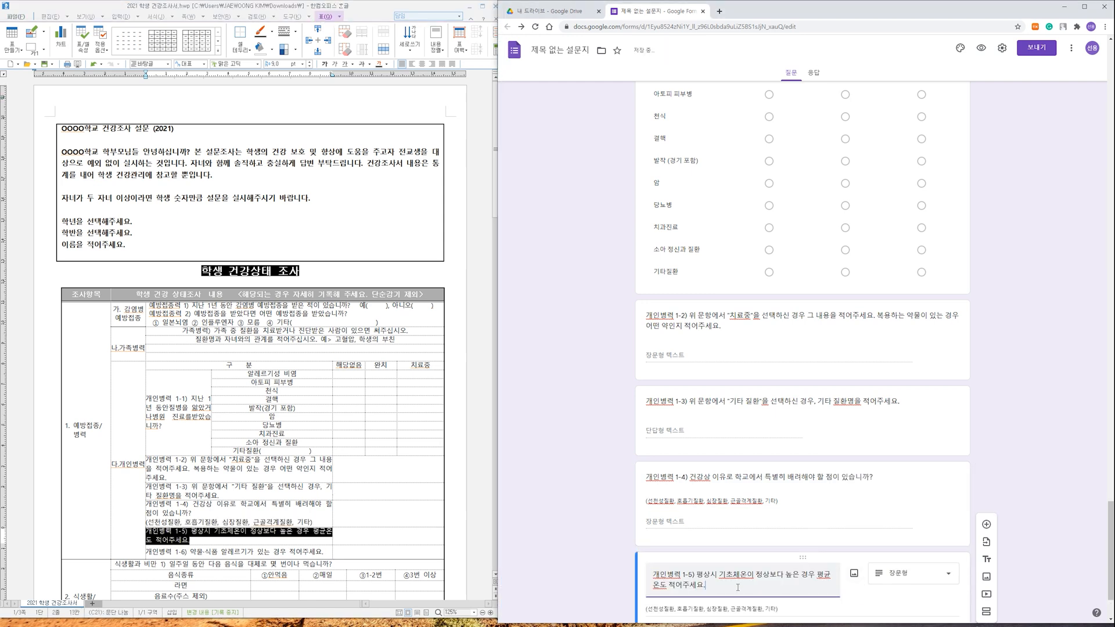
scroll(739, 590, "down", 2)
left_click(949, 581)
left_click(956, 588)
Duplicate the 개인병력 1-5) question and make the copy 장문형 with the prompt "개인병력 1-6) 약물·식품 알레르기가 있는 경우 적어주세요.".
left_click_drag(146, 552, 323, 551)
key("ctrl+c")
scroll(295, 552, "down", 6)
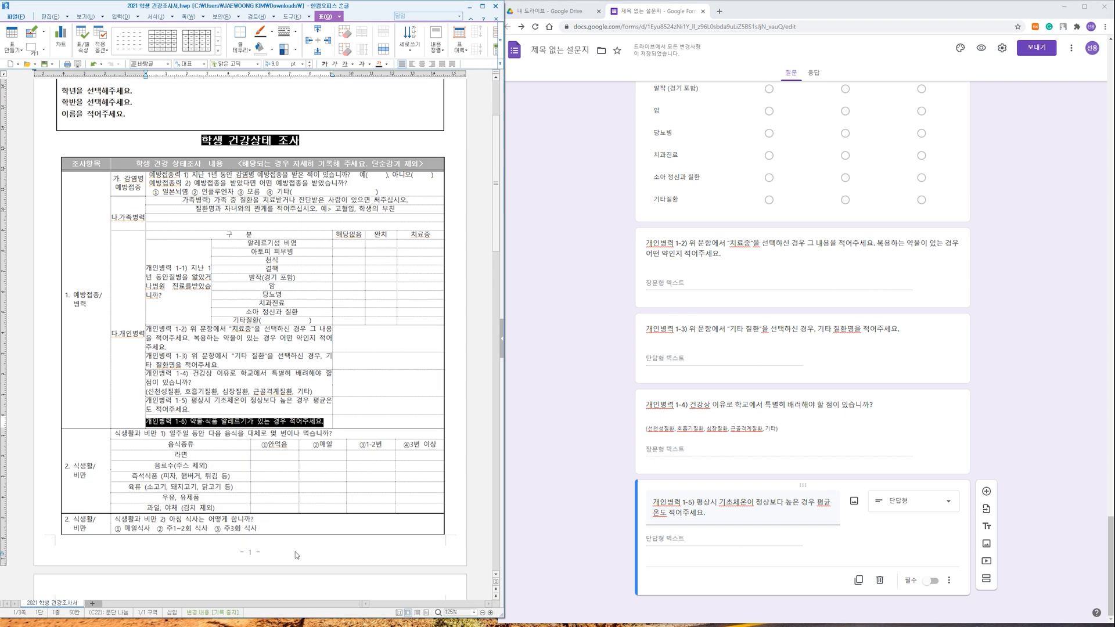
left_click(858, 580)
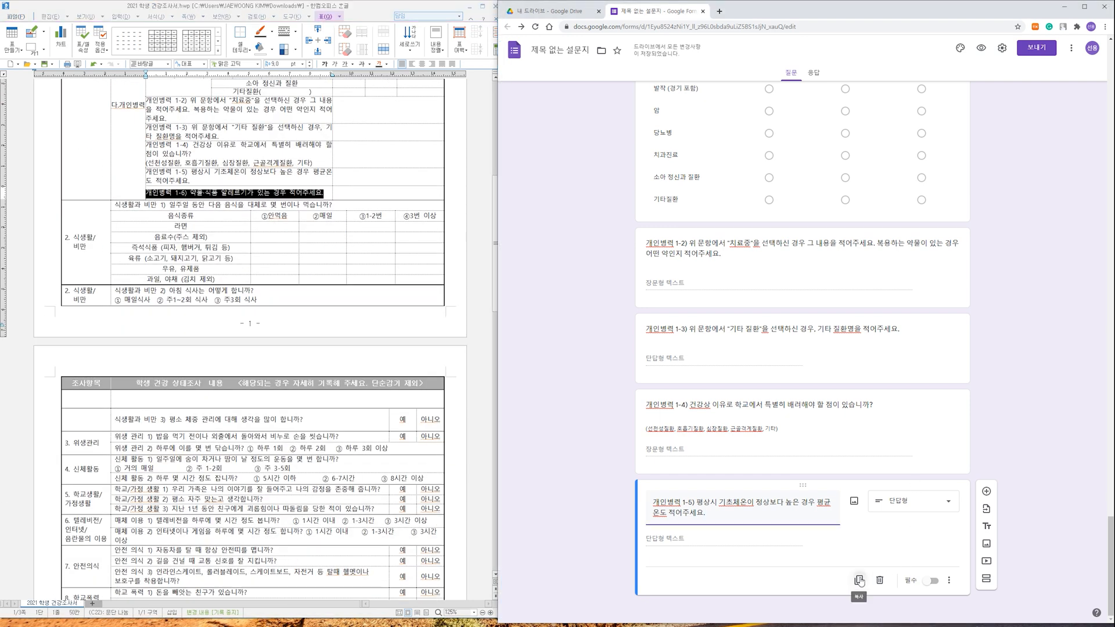
key("ctrl+a")
key("ctrl+v")
left_click(921, 520)
left_click(926, 378)
Duplicate the 개인병력 1-6) question and make the copy a 객관식 그리드 prompted "식생활과 비만 1) 일주일 동안 다음 음식을 대체로 몇 번이나 먹습니까?".
left_click(858, 581)
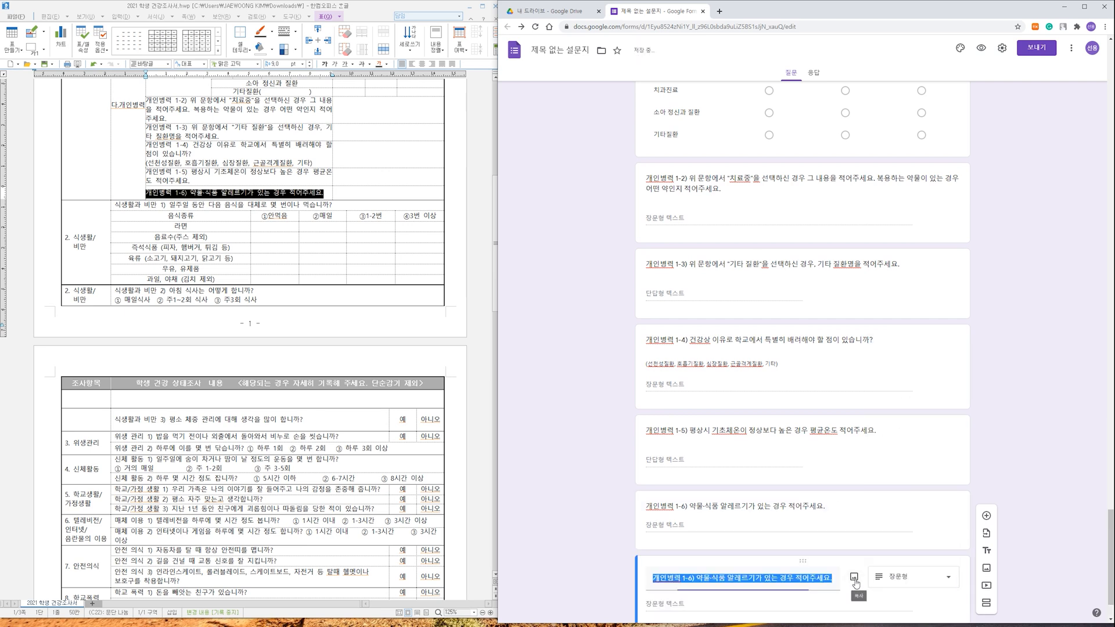
left_click(394, 206)
triple_click(395, 207)
key("ctrl+c")
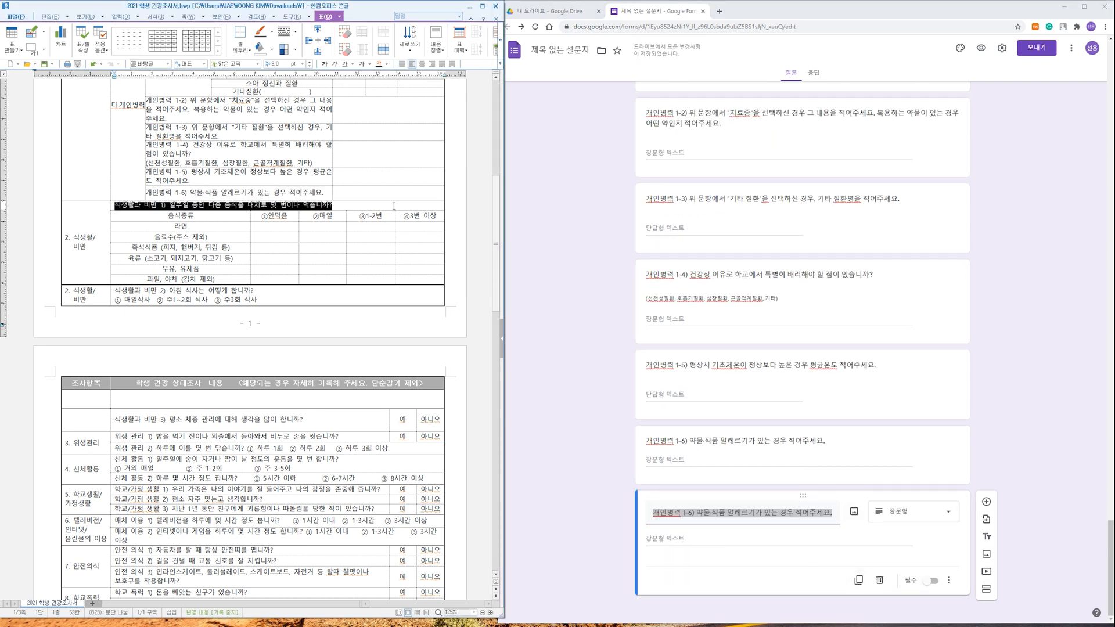
double_click(716, 512)
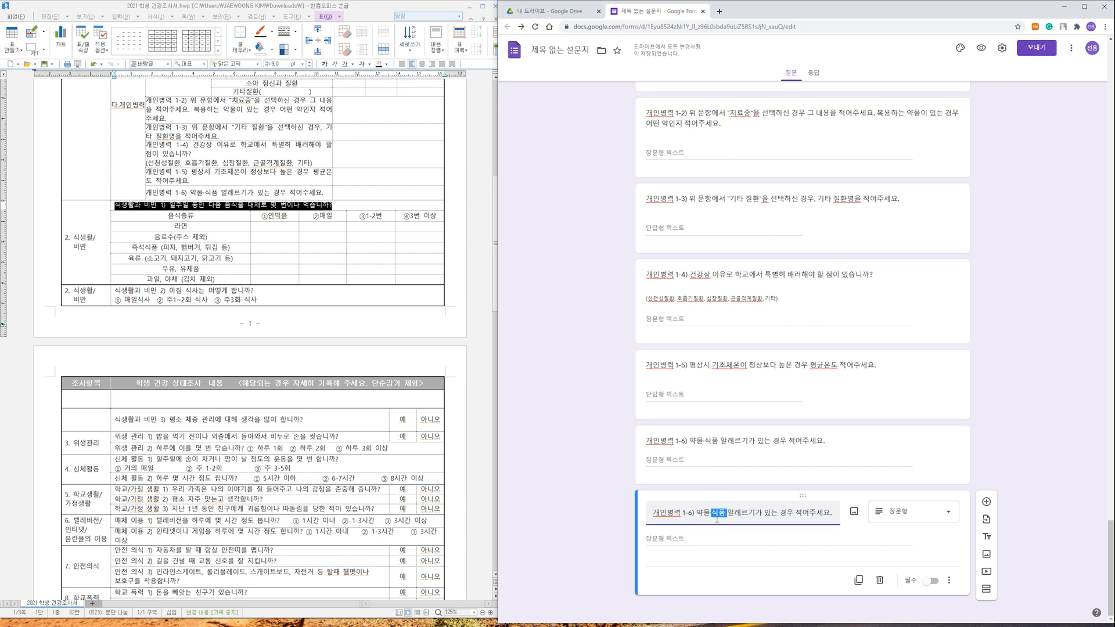
triple_click(716, 514)
key("ctrl+v")
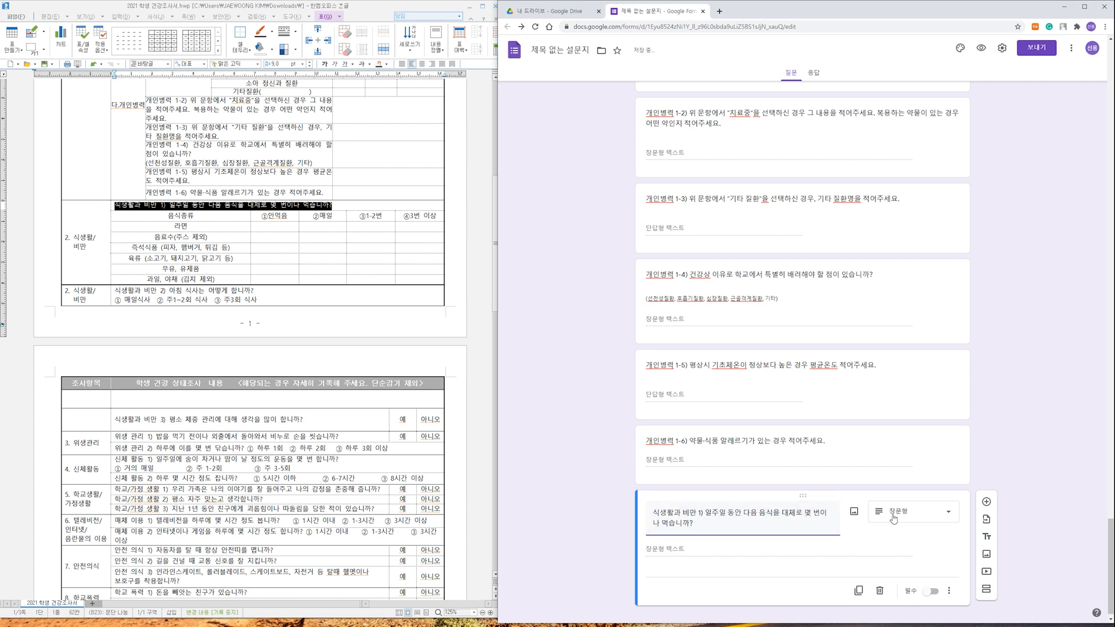
left_click(915, 515)
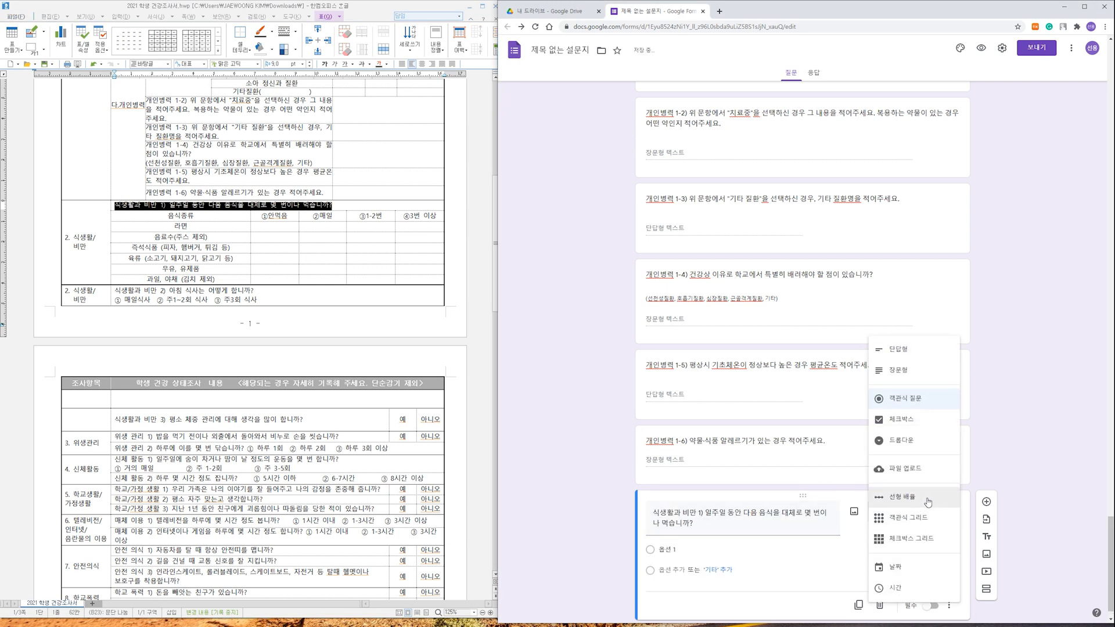
left_click(938, 522)
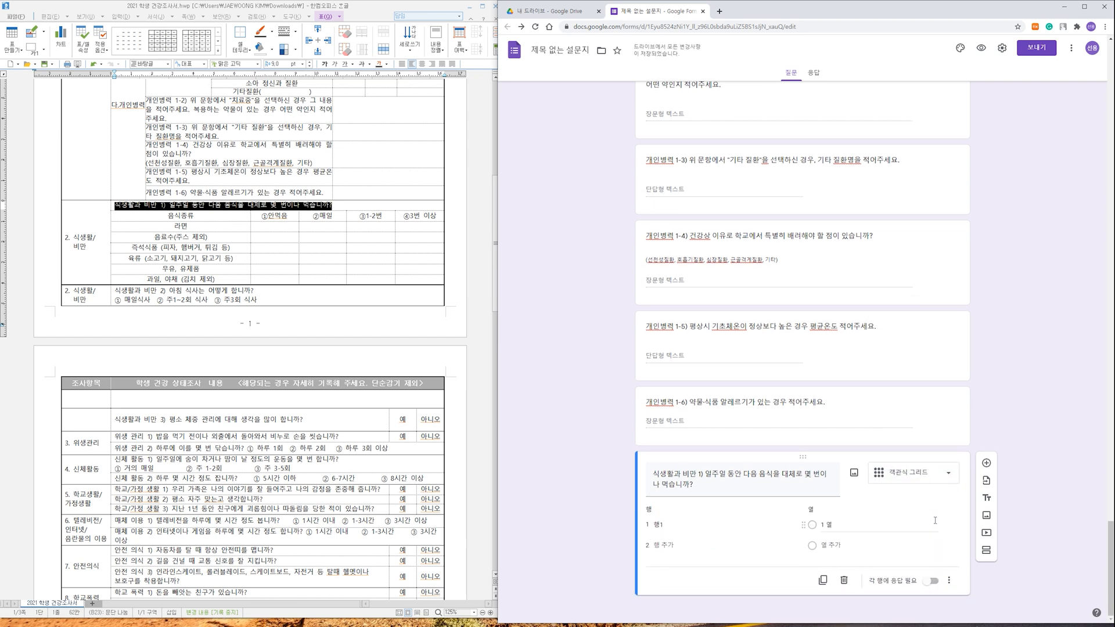
Add the grid rows "라면", "음료수(주스 제외)" and "즉석식품 (피자, 햄버거, 튀김 등)" to the 식생활과 비만 1) question.
left_click(715, 526)
type("라면")
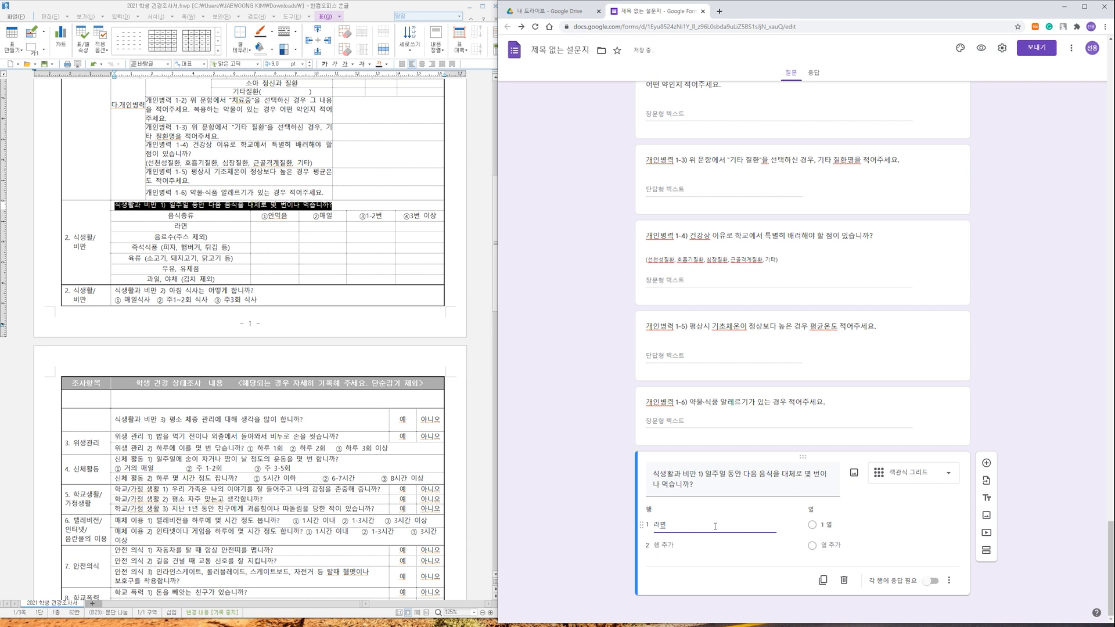
left_click_drag(154, 237, 207, 237)
key("ctrl+c")
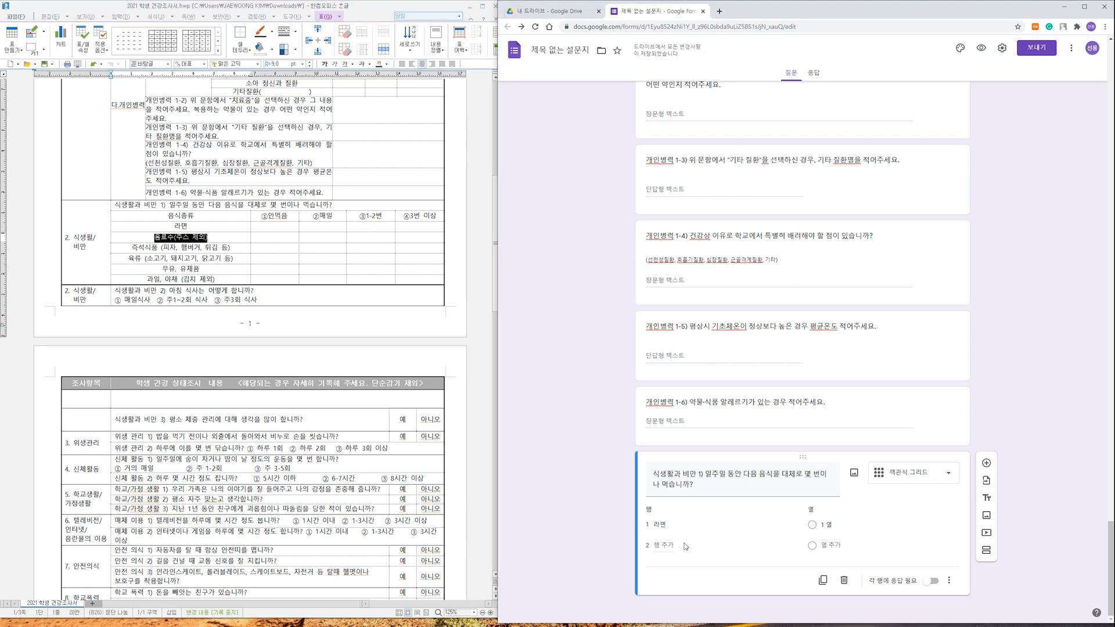
left_click(665, 545)
key("ctrl+v")
left_click_drag(131, 248, 230, 248)
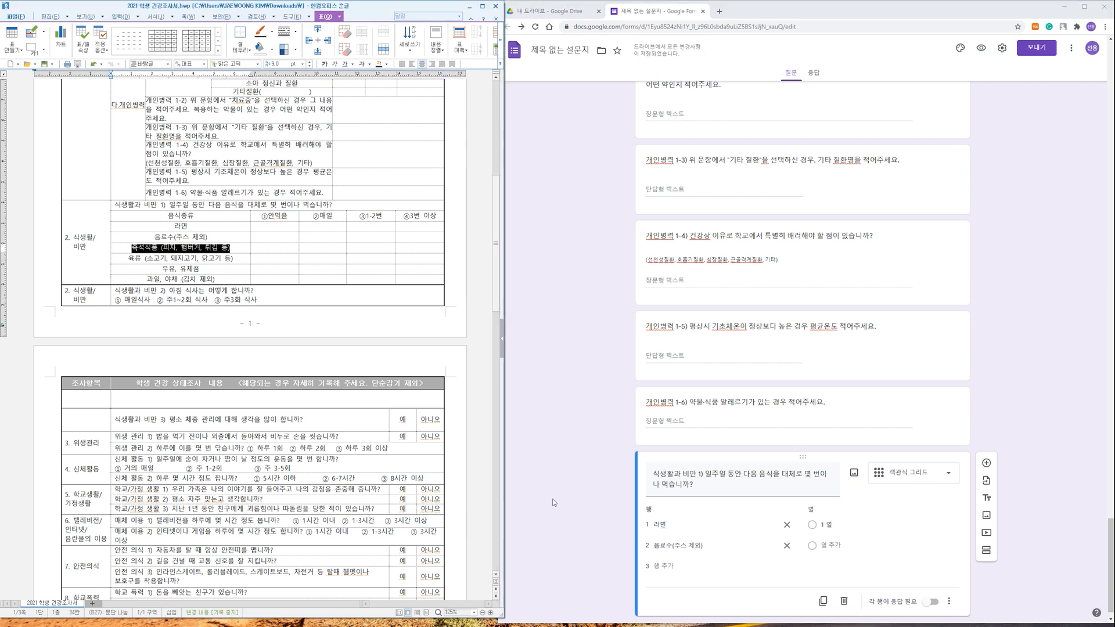
left_click(670, 568)
type("즉석식품 (피자, 햄버거, 튀김 등)")
Add the grid rows "육류 (소고기, 돼지고기, 닭고기 등)", "우유, 유제품" and "과일, 야채 (김치 제외)" to the 식생활과 비만 1) question.
left_click_drag(128, 258, 233, 259)
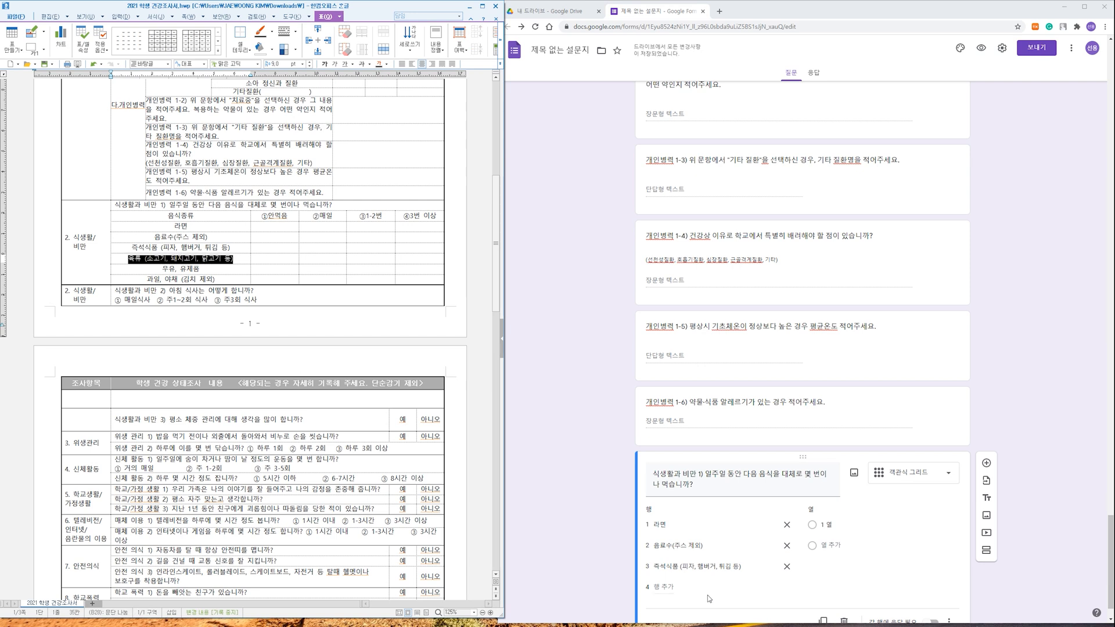
left_click(671, 587)
type("육류 (소고기, 돼지고기, 닭고기 등)")
left_click_drag(162, 269, 214, 280)
scroll(622, 563, "down", 2)
left_click(666, 547)
type("우유, 유제품")
key("ctrl+c")
left_click(668, 566)
key("ctrl+v")
Enter the grid columns 안먹음, 매일, 1-2회 and 3회 이상, and require a response in each row.
left_click(825, 462)
type("안먹음")
key("Return")
type("매일")
key("Return")
type("1-2회")
key("Return")
type("3회 이상")
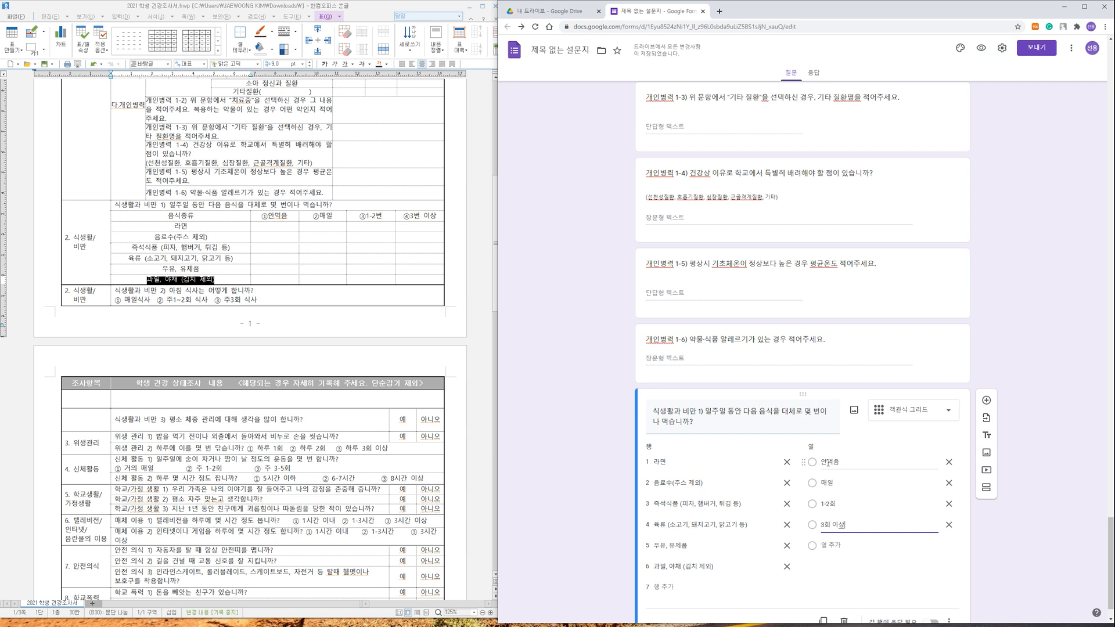
scroll(830, 464, "down", 1)
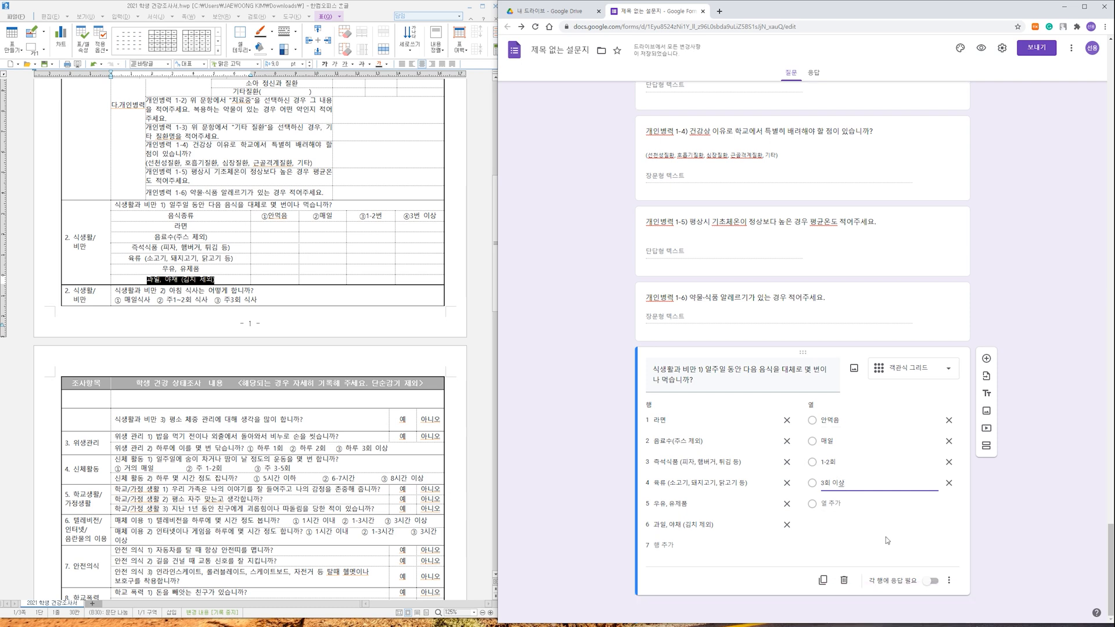
left_click(927, 583)
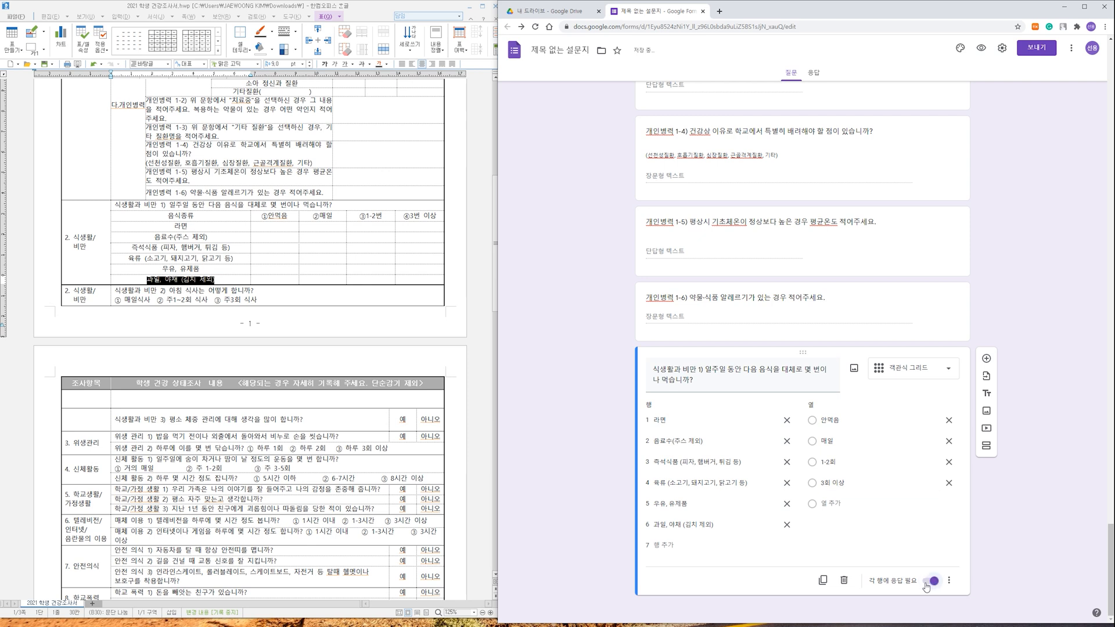
Duplicate the food grid question and make the copy a 객관식 질문 prompted "식생활과 비만 2) 아침 식사는 어떻게 합니까?".
left_click(823, 581)
left_click_drag(256, 292, 115, 291)
triple_click(716, 575)
key("ctrl+v")
scroll(678, 573, "down", 3)
left_click(956, 383)
left_click(898, 259)
Set the breakfast question's options to 매일식사, 주 1-2회 and 주 3회, removing the leftover fourth option.
left_click(693, 463)
type("매이일식사")
key("Tab")
type("주 1-2회")
key("Tab")
type("주 3회")
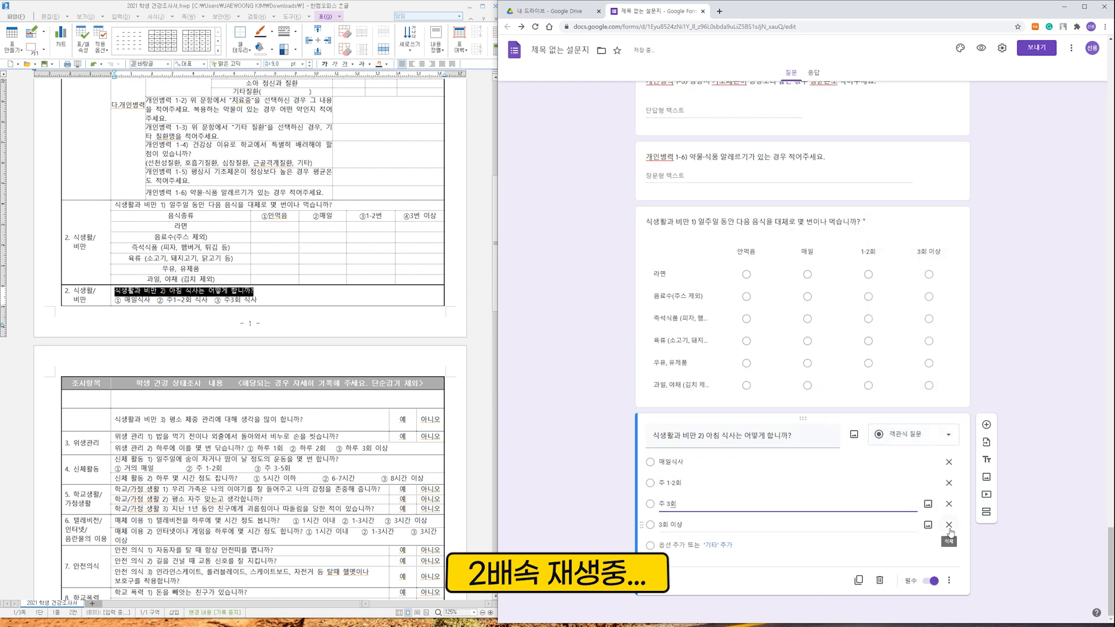
left_click(949, 525)
Duplicate the breakfast question and give the copy the prompt "식생활과 비만 3) 평소 체중 관리에 대해 생각을 많이 합니까?" with only the options 예 and 아니오.
left_click(858, 580)
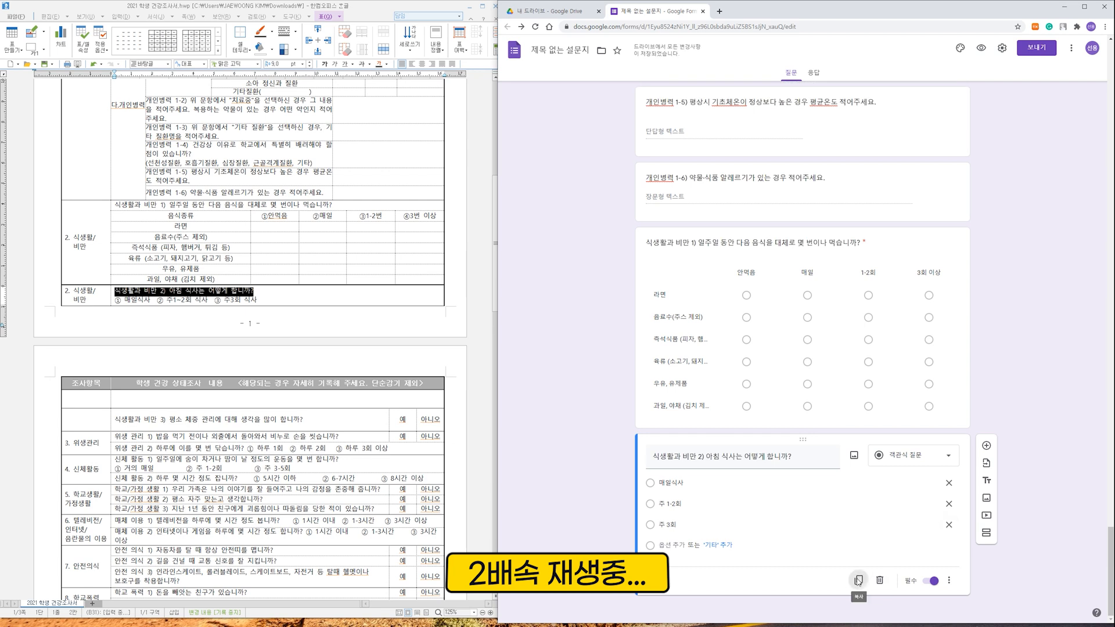
key("ctrl+v")
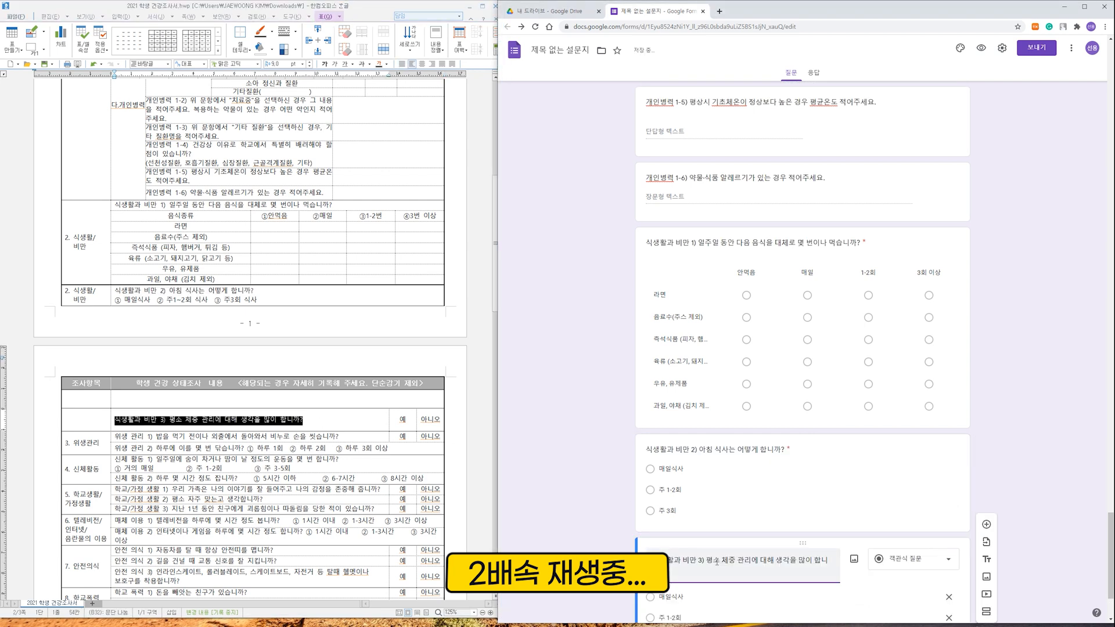
scroll(813, 406, "down", 2)
left_click(949, 524)
left_click(740, 501)
type("예")
key("Tab")
type("아니오")
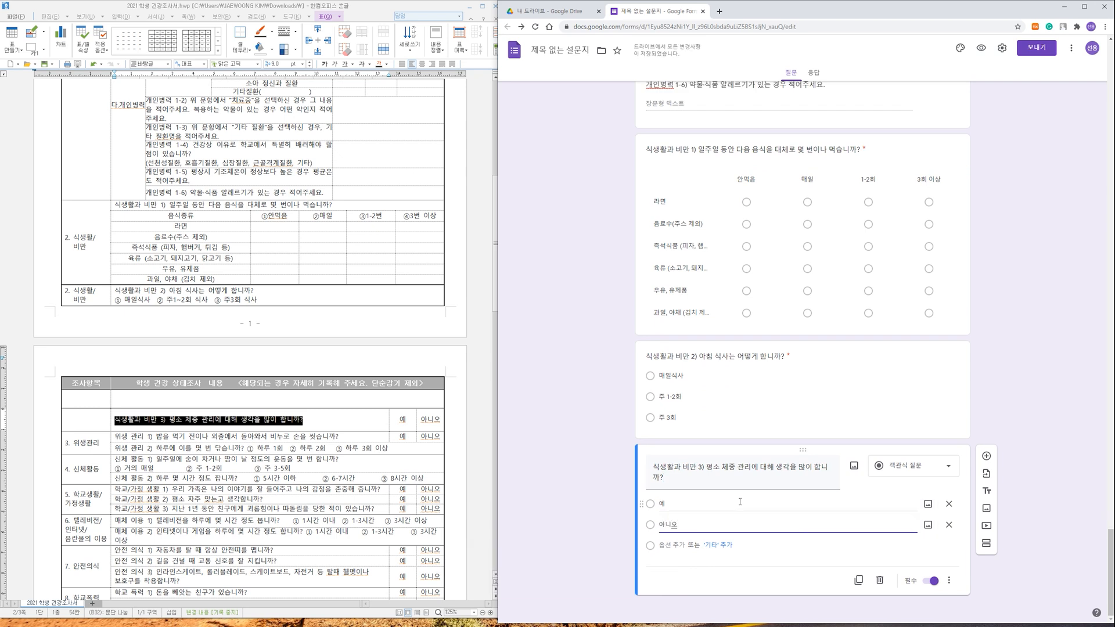
Duplicate the 식생활과 비만 3) question and replace the copy's prompt with "위생 관리 1) 밥을 먹기 전이나 외출에서 돌아와서 비누로 손을 씻습니까?".
left_click_drag(115, 437, 341, 436)
left_click(858, 581)
key("ctrl+v")
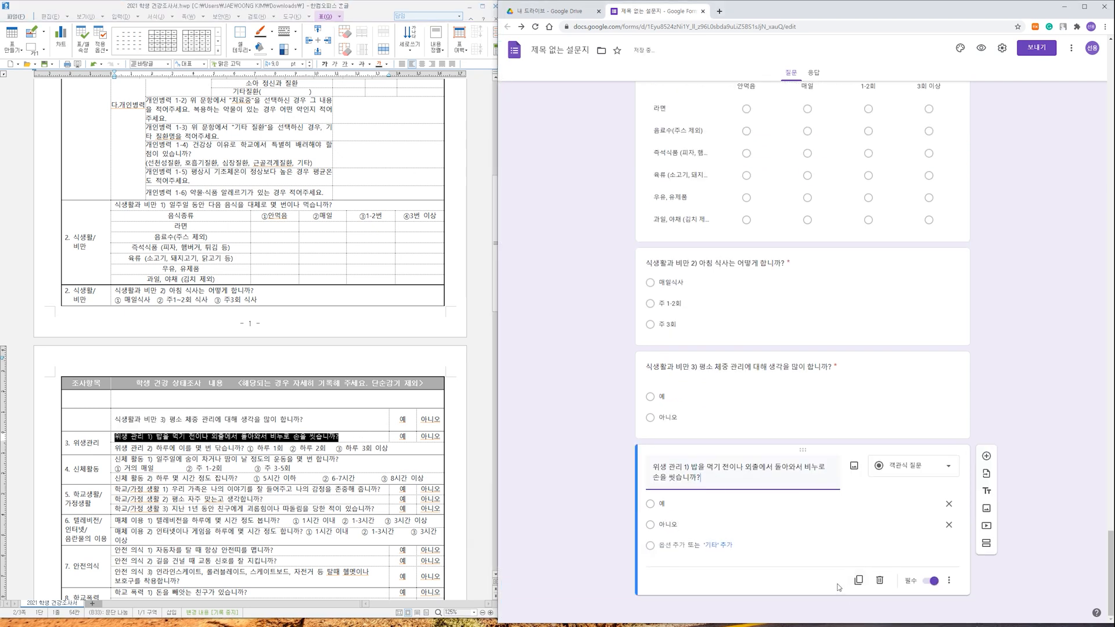
Duplicate the 위생 관리 1) question and replace the copy's prompt with "위생 관리 2) 하루에 이를 몇 번 닦습니까?".
left_click_drag(244, 449, 114, 448)
left_click(859, 580)
key("ctrl+v")
Set the options of the 위생 관리 2) question to 하루 1회, 하루 2회 and 하루 3회 이상.
left_click(727, 586)
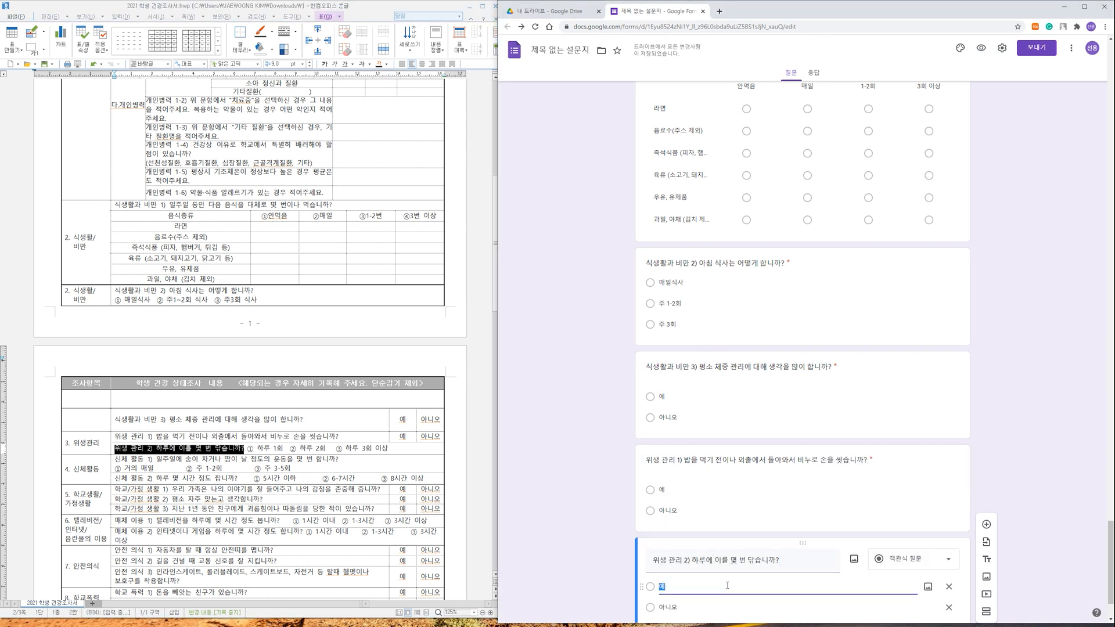
type("하루 1회")
key("Return")
type("하루 2회")
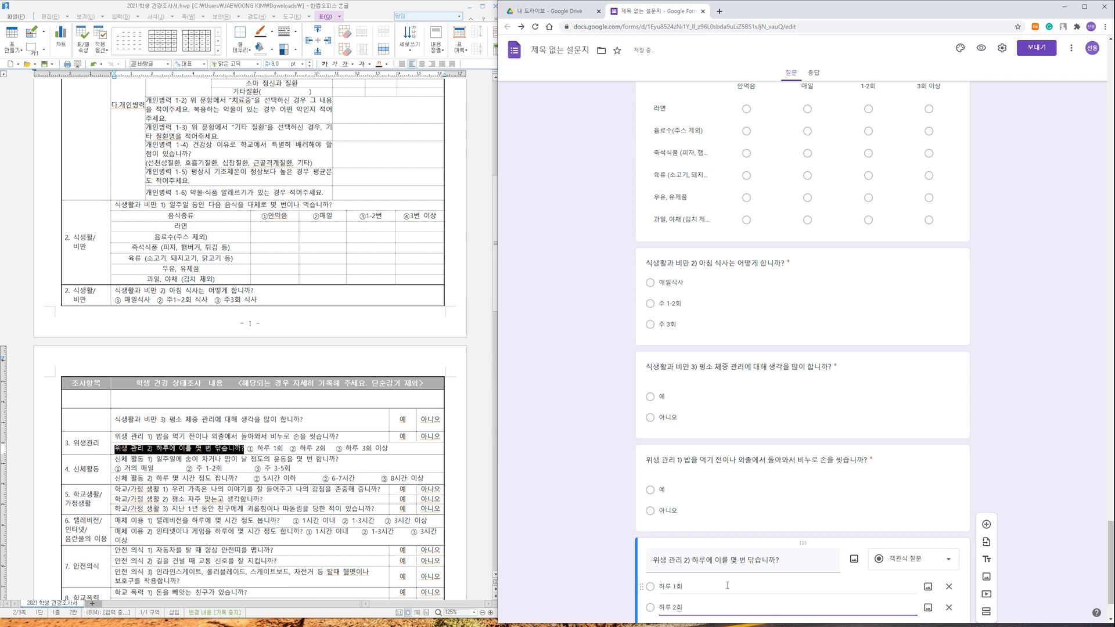
key("Return")
type("하루 3회 이상")
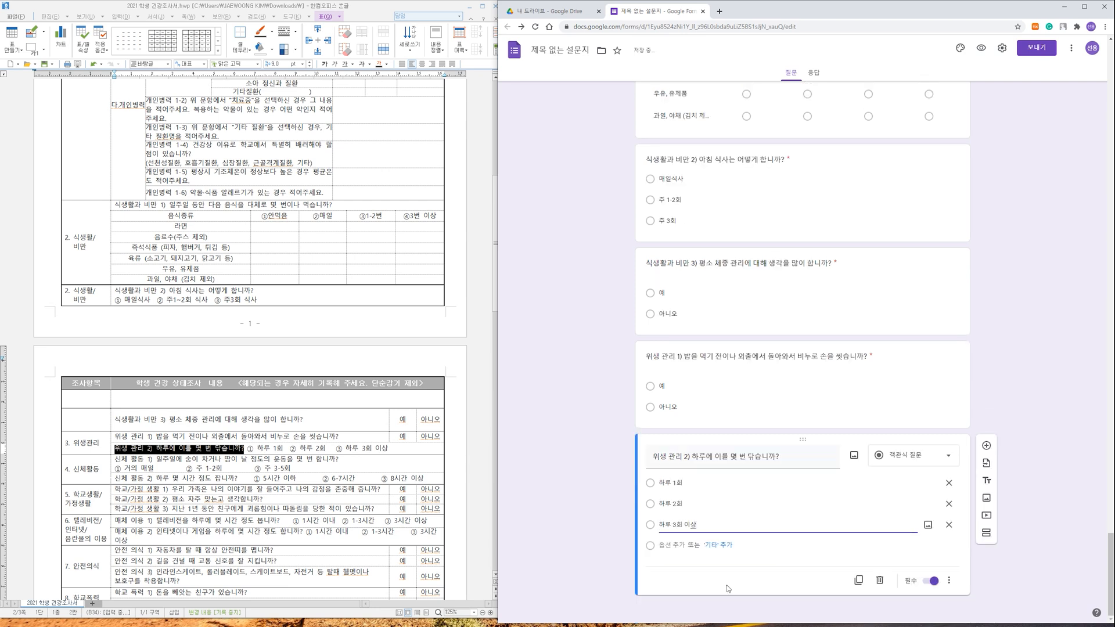
Duplicate the 위생 관리 2) question and replace the copy's prompt with "신체 활동 1) 일주일에 숨이 차거나 땀이 날 정도의 운동을 몇 번 합니까?".
left_click(859, 583)
left_click_drag(343, 458, 115, 462)
key("ctrl+c")
double_click(724, 559)
key("ctrl+a")
key("ctrl+v")
Set the options of the 신체 활동 1) question to 거의 매일, 주 1-2회 and 주 3-5회.
left_click(669, 484)
type("거의 매일")
key("Return")
type("주 1-2회")
key("Return")
type("주 3-5회")
Duplicate the 신체 활동 1) question and replace the copy's prompt with "신체 활동 2) 하루 몇 시간 정도 잡니까?".
left_click_drag(254, 483, 115, 480)
key("ctrl+c")
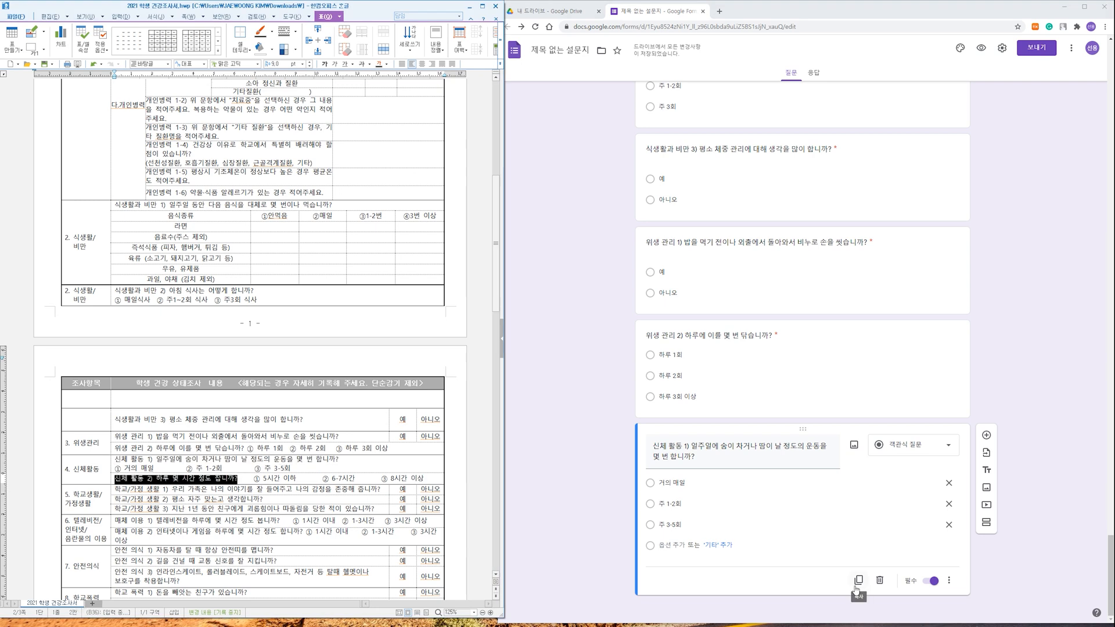
left_click(856, 589)
key("ctrl+a")
key("ctrl+v")
Set the options of the 신체 활동 2) question to 5시간 이하, 6-7시간 and 8시간 이상.
left_click(687, 483)
type("5시간 이하")
key("Return")
type("6-7시간")
key("Return")
type("8")
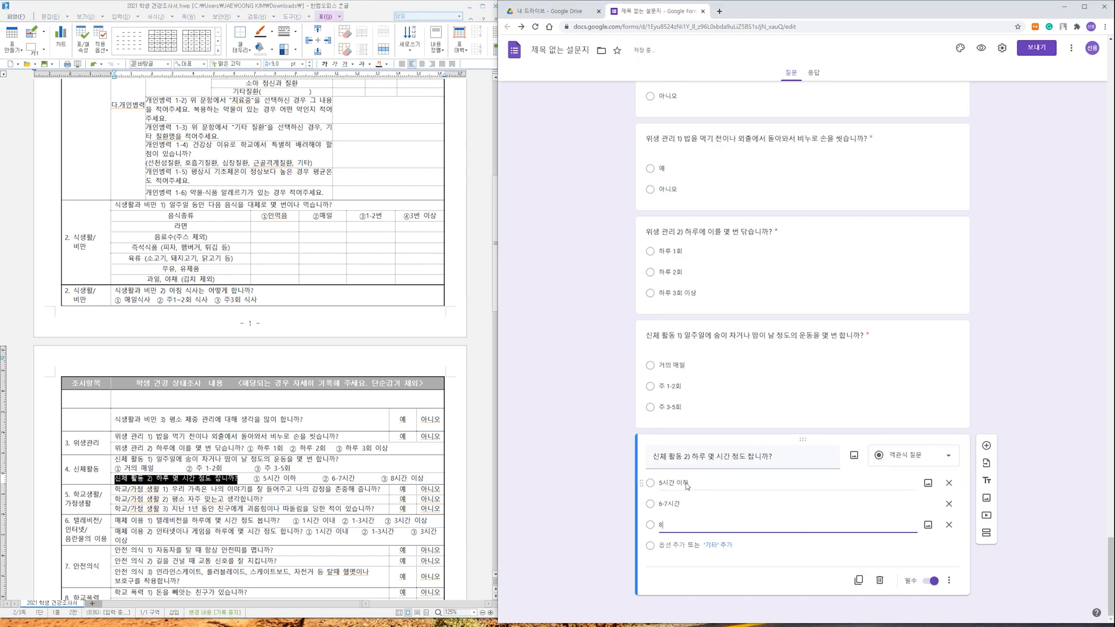
Duplicate the 신체 활동 2) question and replace the copy's prompt with "학교/가정 생활 1) 우리 가족은 나의 이야기를 잘 들어주고 나의 감정을 존중해 줍니까?".
left_click(859, 581)
left_click_drag(115, 490, 383, 490)
left_click(685, 559)
key("ctrl+a")
type("학교/가정 생활 1) 우리 가족은 나의 이야기를 잘 들어주고 나의 감정을 존중해 줍니까?")
scroll(697, 554, "down", 3)
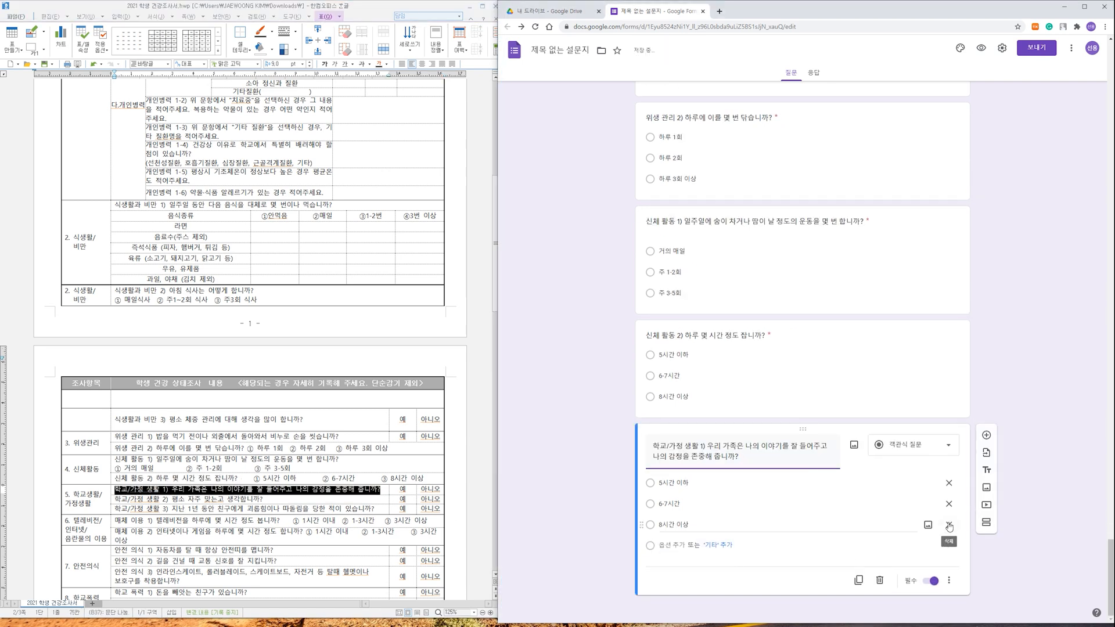
Reduce the 학교/가정 생활 1) question to two options, 예 and 아니오.
left_click(949, 526)
left_click(718, 504)
type("예")
key("Return")
type("아니오")
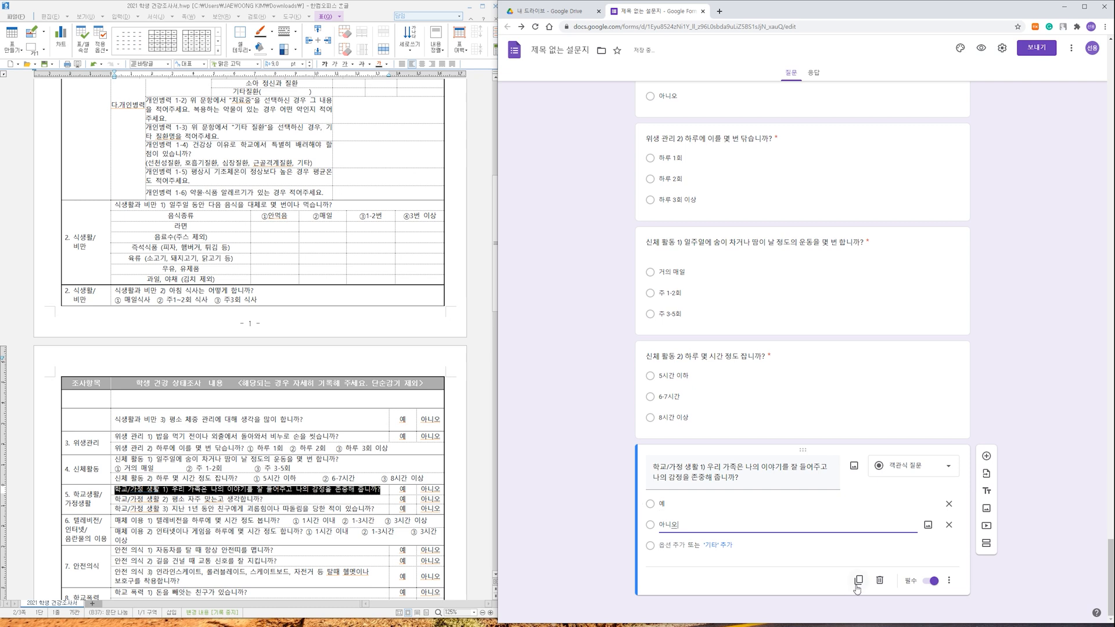
Duplicate the 학교/가정 생활 1) question and replace the copy's prompt with "학교/가정 생활 2) 평소 자주 맞는고 생각합니까?".
left_click(859, 581)
left_click_drag(115, 499, 263, 499)
scroll(631, 556, "down", 3)
key("ctrl+c")
left_click(721, 479)
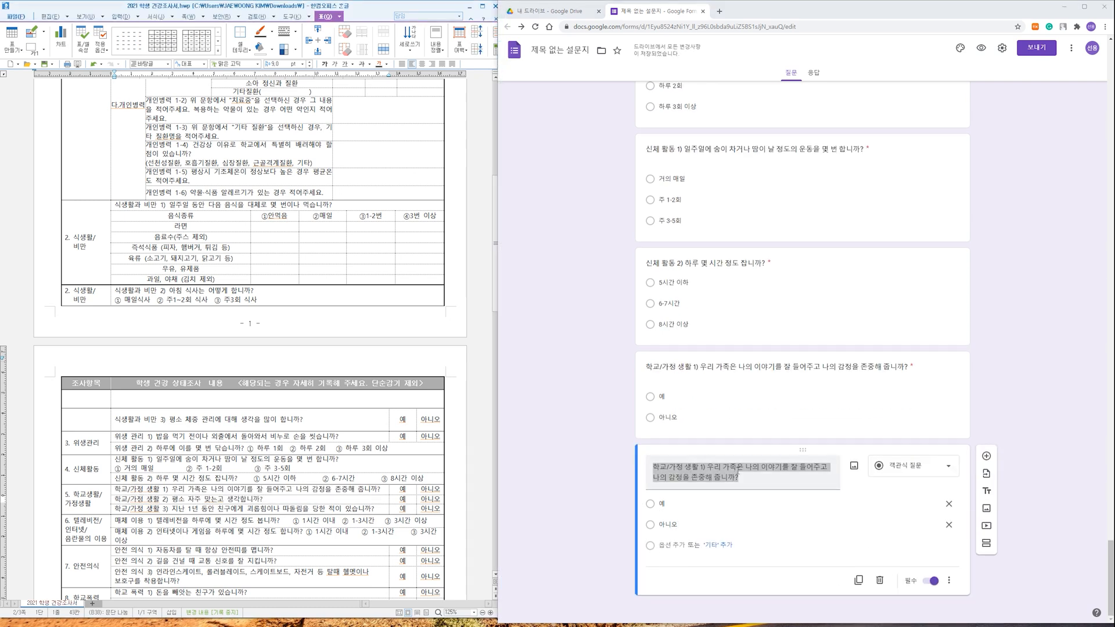
key("ctrl+a")
key("ctrl+v")
Duplicate the 학교/가정 생활 2) question and replace the copy's prompt with "학교/가정 생활 3) 지난 1년 동안 친구에게 괴롭힘이나 따돌림을 당한 적이 있습니까?".
left_click(856, 580)
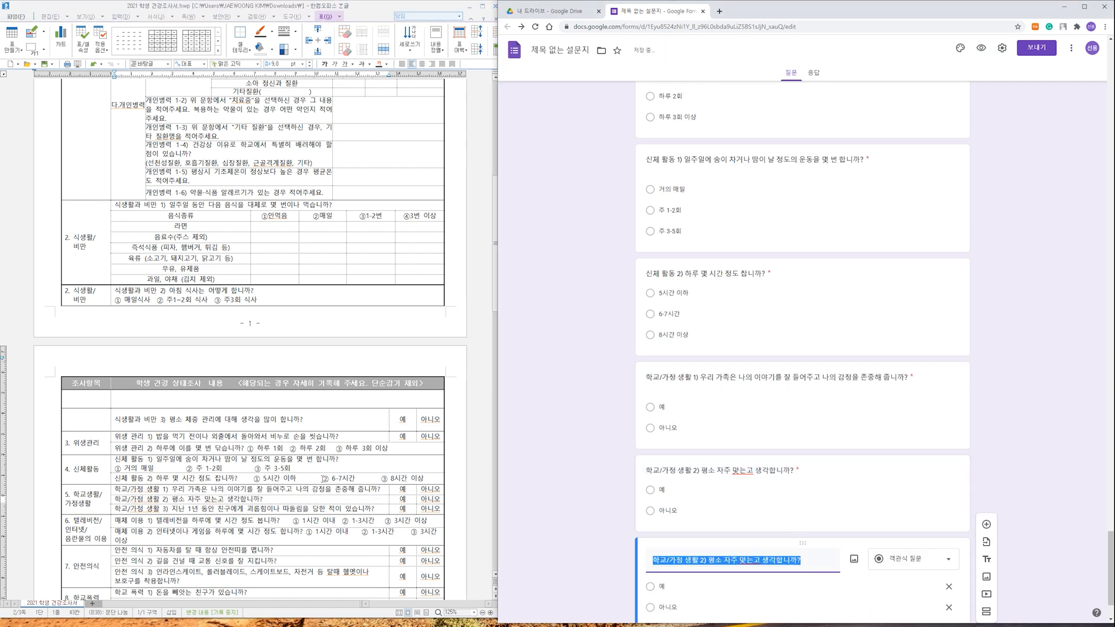
left_click_drag(115, 510, 375, 510)
key("ctrl+c")
left_click(709, 561)
key("ctrl+a")
key("ctrl+v")
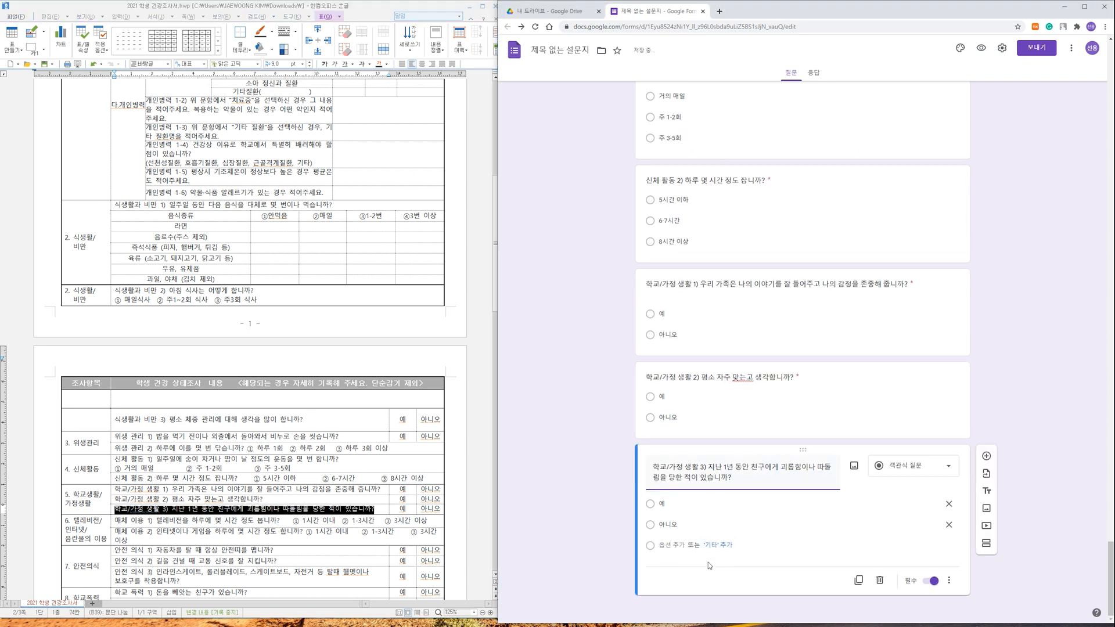
Duplicate the 학교/가정 생활 3) question and replace the copy's prompt with "매체 이용 1) 텔레비전을 하루에 몇 시간 정도 봅니까?".
left_click_drag(282, 521, 119, 521)
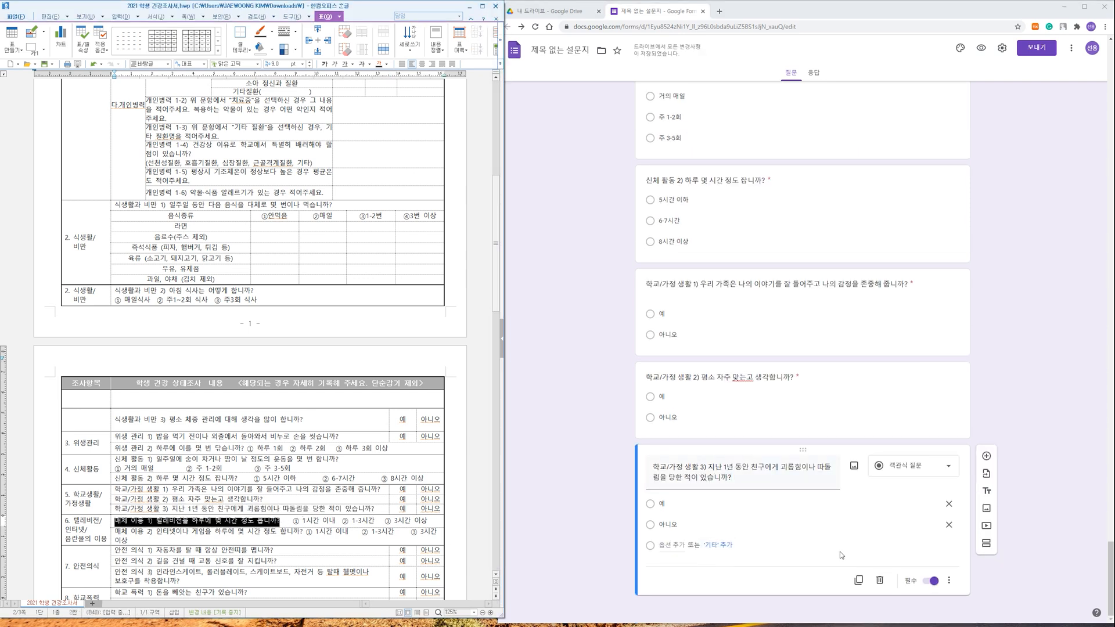
left_click(858, 580)
key("ctrl+v")
Set the options of the 매체 이용 1) question to 1시간 이내, 1-3시간 and 3시간 이상.
left_click(670, 504)
type("1시간 이내")
key("Tab")
type("1-3시간")
key("Return")
type("3헤")
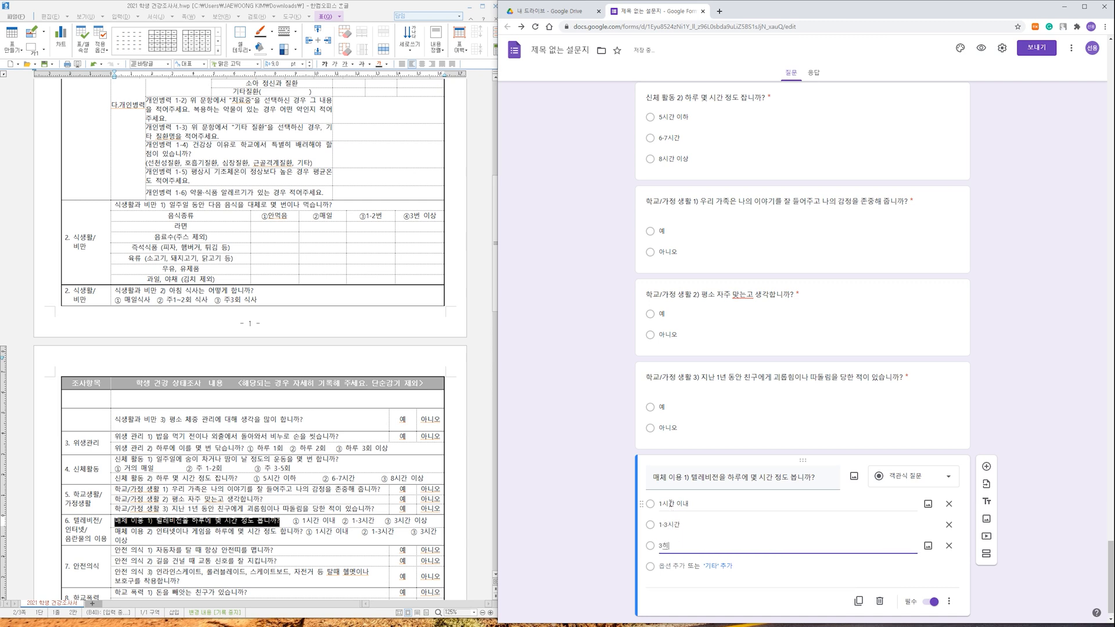
Duplicate the 매체 이용 1) question and replace the copy's prompt with "매체 이용 2) 인터넷이나 게임을 하루에 몇 시간 정도 합니까?".
left_click_drag(302, 532, 114, 531)
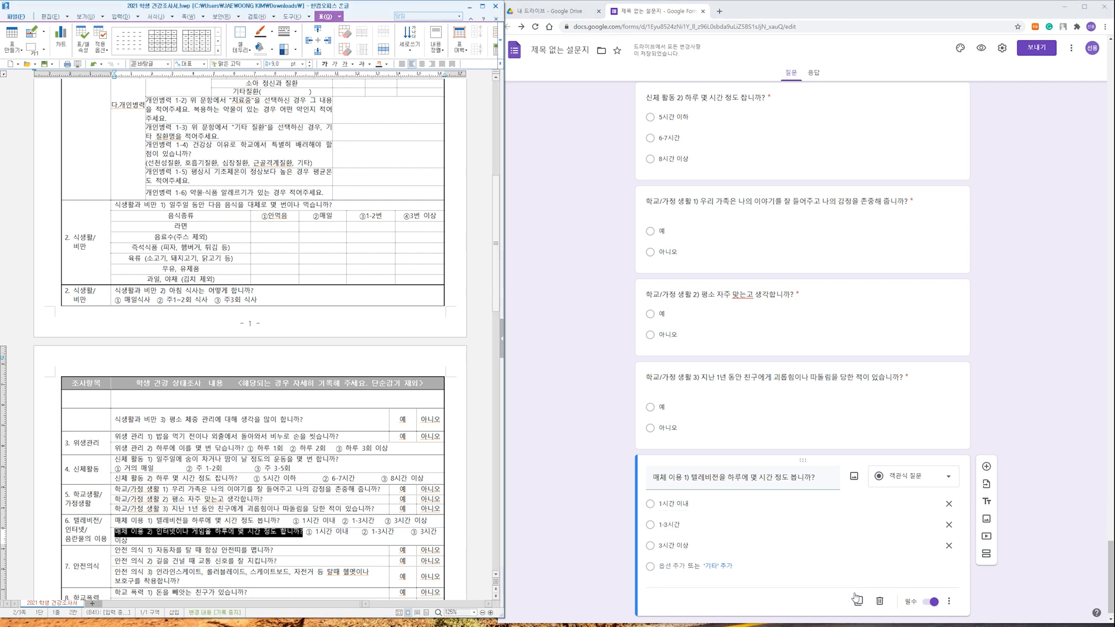
left_click(858, 601)
key("ctrl+v")
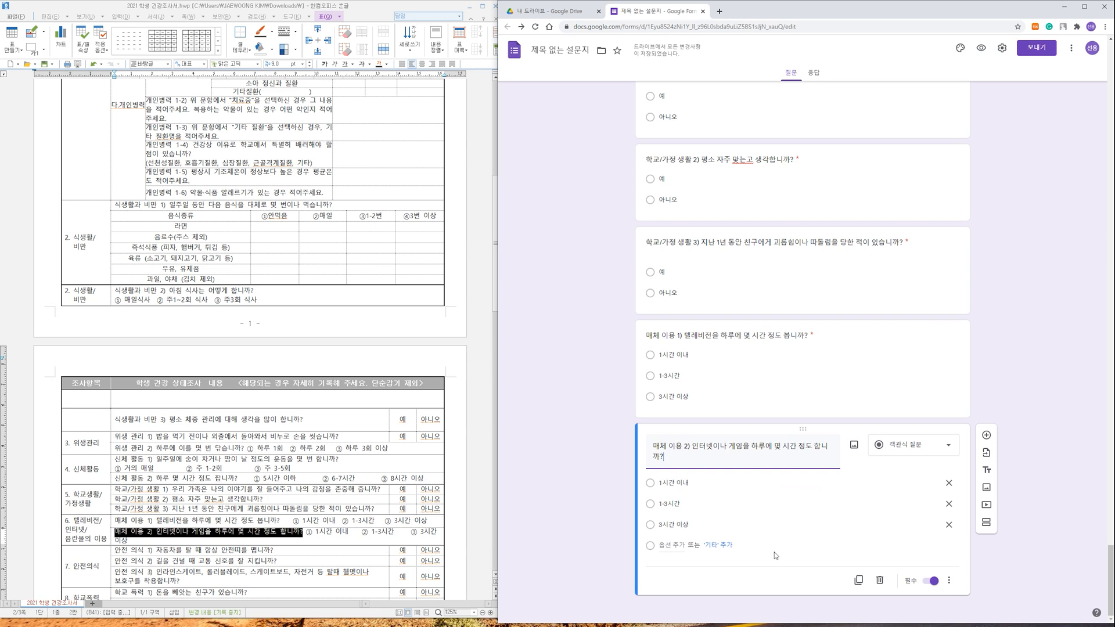
Duplicate the 매체 이용 2) question and replace the copy's prompt with "안전 의식 1) 자동차를 탈 때 항상 안전띠를 맵니까?".
left_click_drag(317, 550, 114, 550)
key("ctrl+c")
left_click(858, 580)
key("ctrl+v")
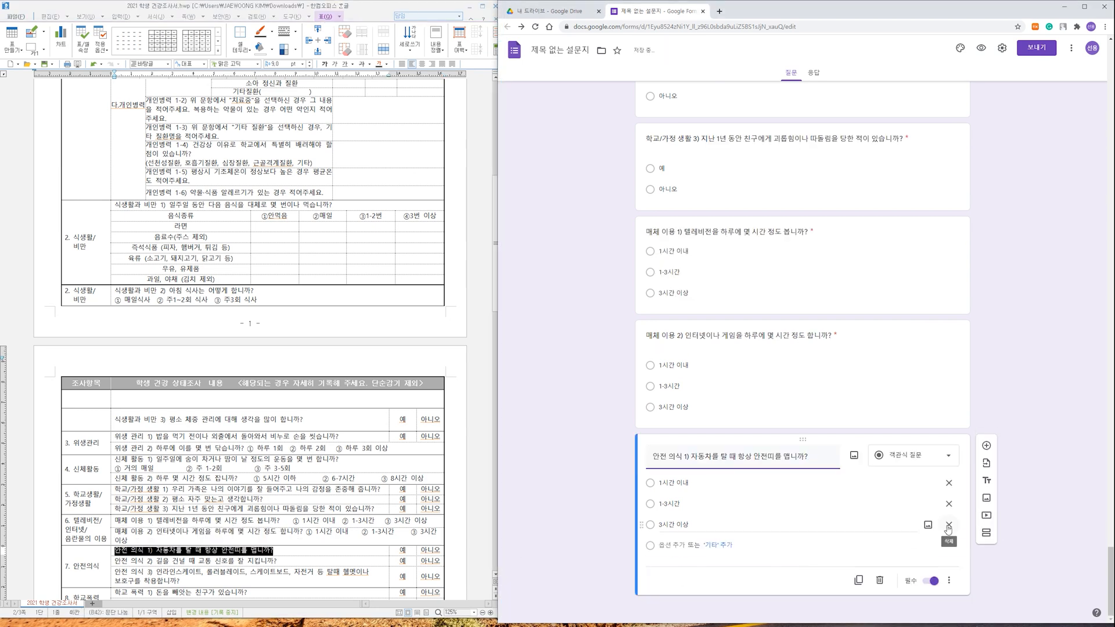
Set the options of the 안전 의식 1) question to 예 and 아니오.
left_click(949, 525)
left_click(673, 501)
type("예")
key("Tab")
type("애")
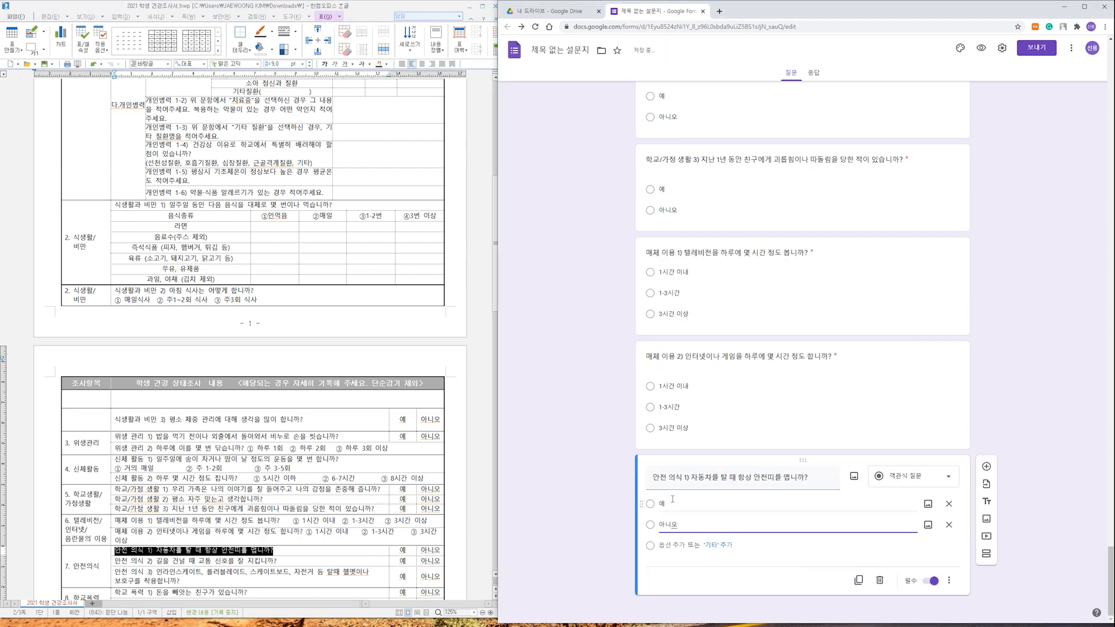
Duplicate the 안전 의식 1) question and replace the copy's prompt with "안전 의식 2) 길을 건널 때 교통 신호를 잘 지킵니까?".
left_click_drag(316, 561, 115, 561)
key("ctrl+c")
left_click(858, 580)
key("ctrl+v")
Duplicate the 안전 의식 2) question and replace the copy's prompt with the document's 안전 의식 3) question about wearing a helmet or protective gear.
left_click(859, 580)
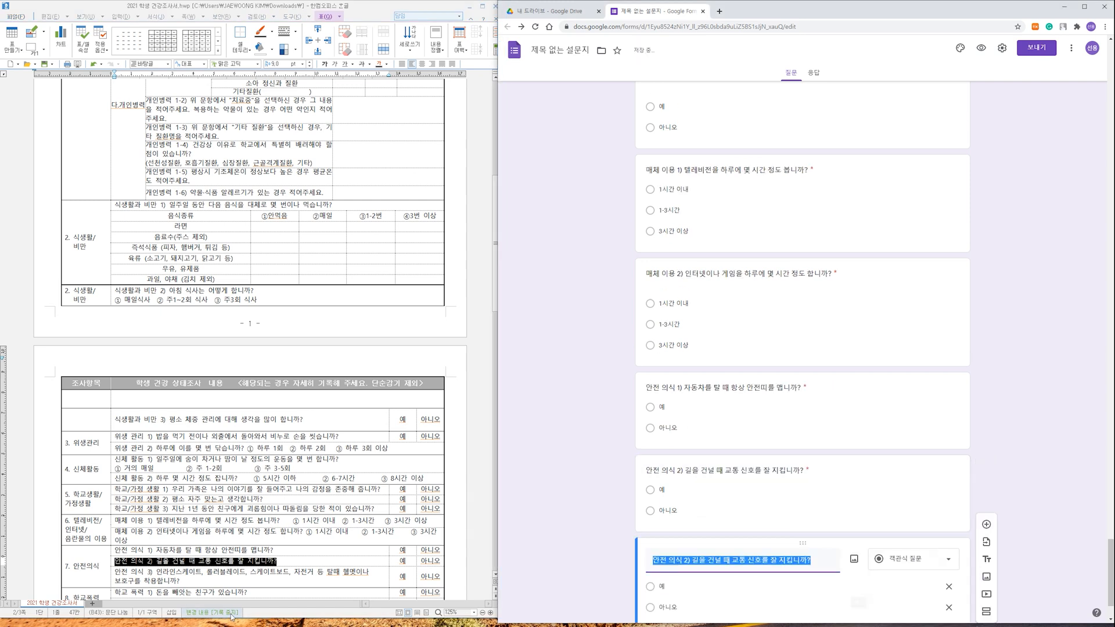
left_click_drag(224, 581, 115, 572)
key("ctrl+c")
left_click(697, 560)
key("ctrl+v")
scroll(697, 559, "down", 2)
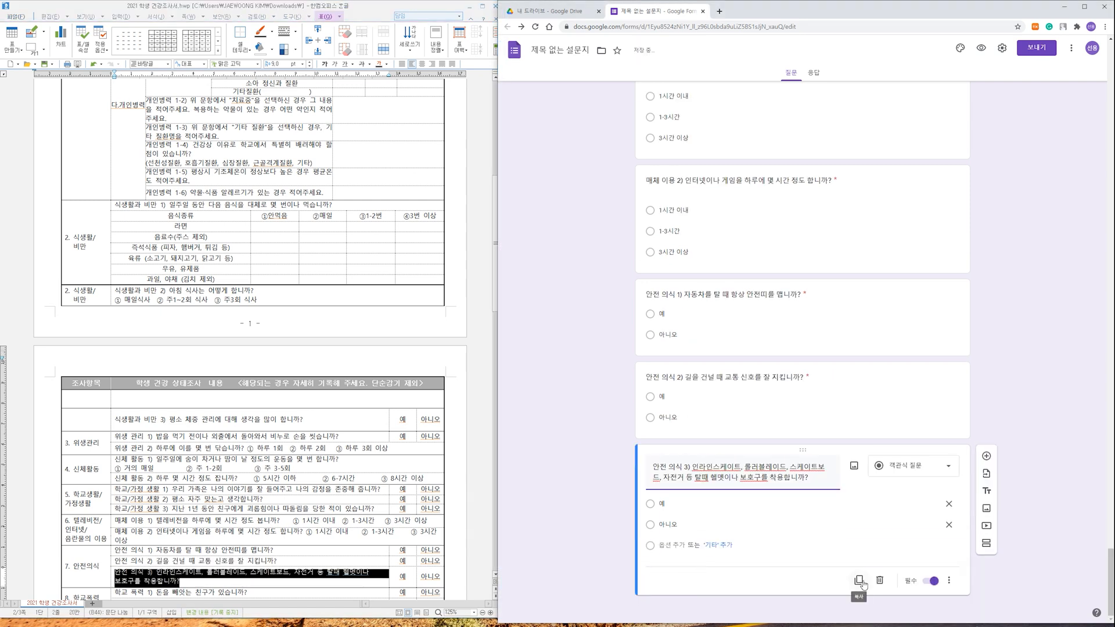
Duplicate the 안전 의식 3) question and replace the copy's prompt with "학교 폭력 1) 돈을 빼앗는 친구가 있습니까?".
left_click(859, 581)
scroll(249, 465, "down", 3)
left_click_drag(114, 463, 250, 463)
key("ctrl+c")
scroll(791, 590, "down", 2)
left_click(817, 483)
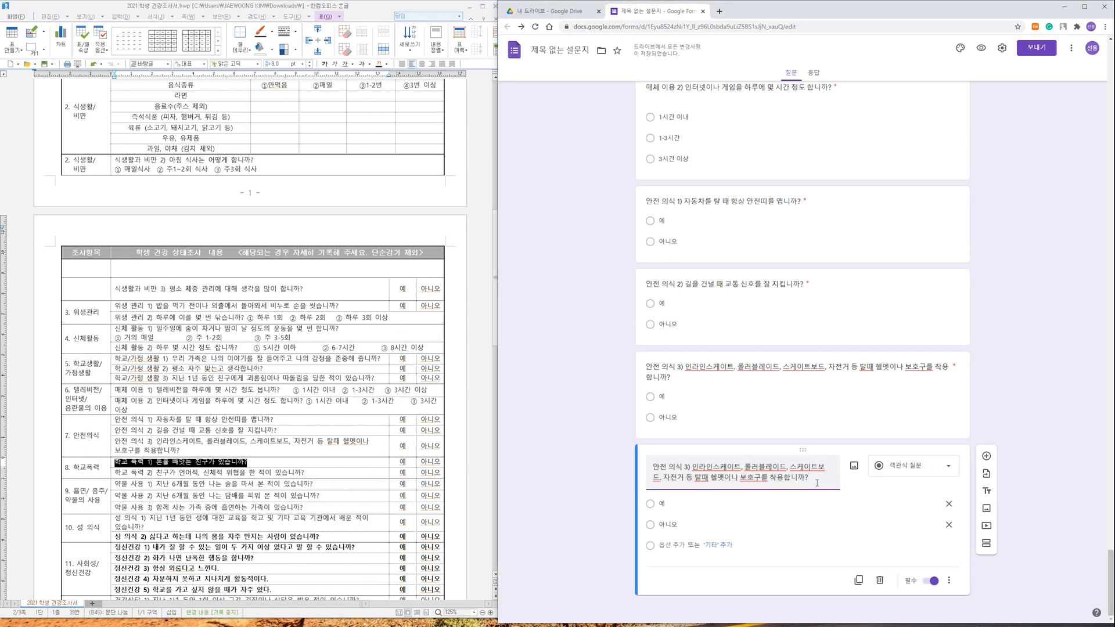
triple_click(817, 483)
key("ctrl+v")
Duplicate the 학교 폭력 1) question and replace the copy's prompt with "학교 폭력 2) 친구가 언어적, 신체적 위협을 한 적이 있습니까?".
left_click_drag(310, 474, 114, 474)
key("ctrl+c")
left_click(858, 581)
key("ctrl+v")
Duplicate the 학교 폭력 2) question and replace the copy's prompt with "약물 사용 1) 지난 6개월 동안 나는 술을 마셔 본 적이 있습니까?".
scroll(98, 514, "down", 3)
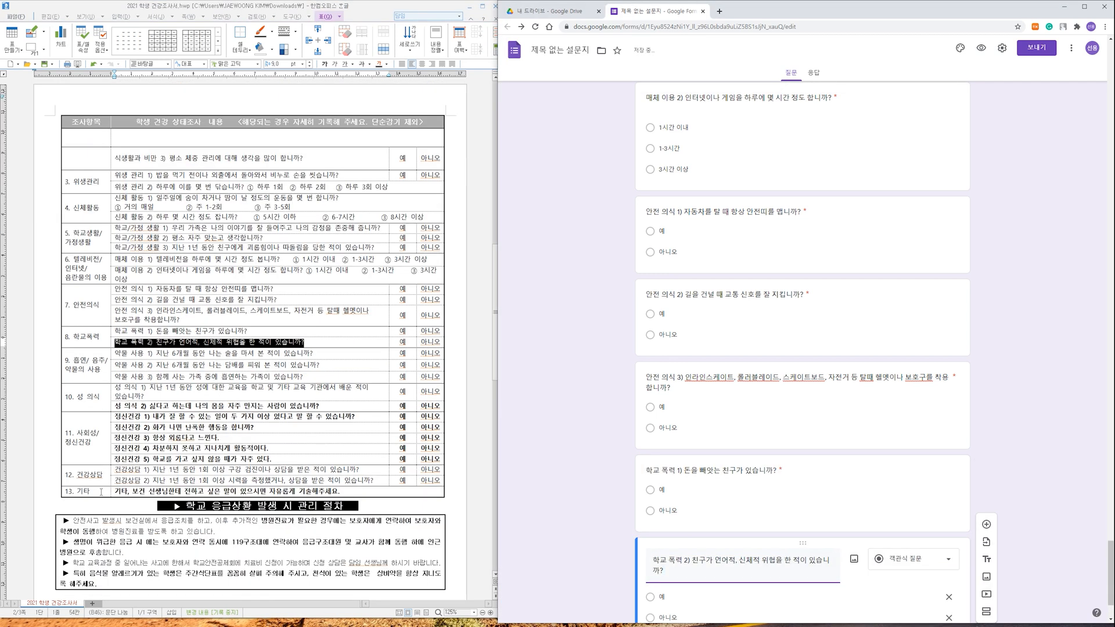
left_click_drag(115, 353, 315, 354)
scroll(858, 581, "down", 2)
left_click(859, 580)
key("ctrl+v")
Duplicate the 약물 사용 1) question and replace the copy's prompt with "약물 사용 2) 지난 6개월 동안 나는 담배를 피워 본 적이 있습니까?".
triple_click(200, 367)
key("ctrl+c")
scroll(859, 581, "down", 2)
left_click(858, 581)
key("ctrl+v")
Duplicate the 약물 사용 2) question and replace the copy's prompt with "약물 사용 3) 함께 사는 가족 중에 흡연하는 가족이 있습니까?".
triple_click(199, 377)
key("ctrl+c")
scroll(858, 581, "down", 2)
left_click(859, 581)
key("ctrl+v")
scroll(859, 581, "down", 2)
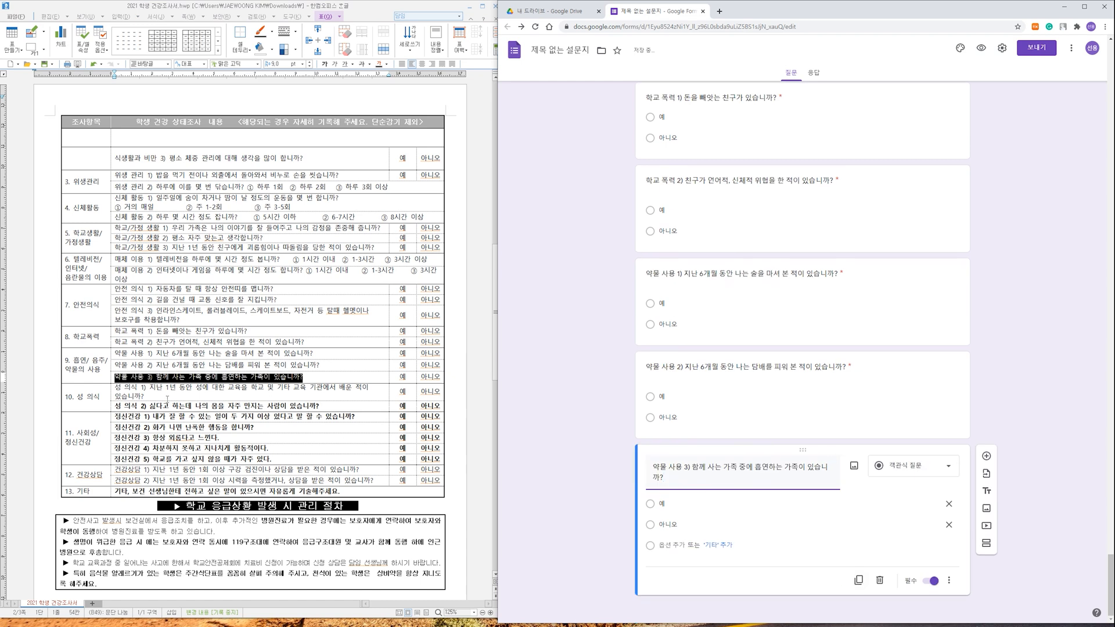
Duplicate the last question twice and replace the prompts with the document's 성 의식 1) and 성 의식 2) questions.
triple_click(168, 396)
key("ctrl+c")
left_click(858, 581)
key("ctrl+v")
left_click(860, 581)
key("ctrl+v")
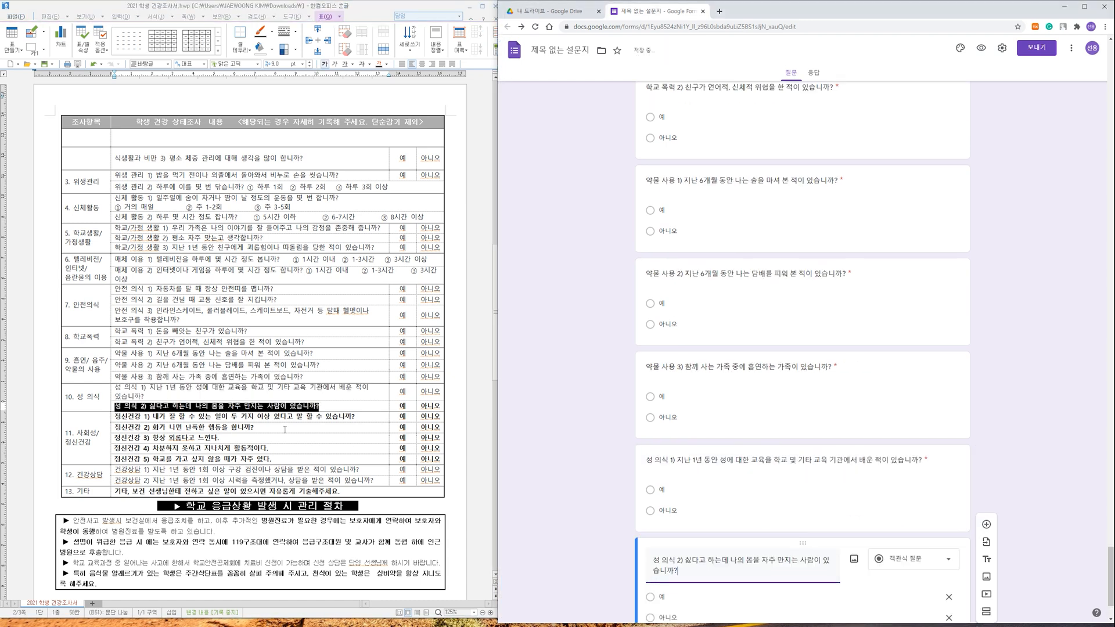
Duplicate the 성 의식 2) question and replace the copy's prompt with the document's 정신건강 1) question.
left_click_drag(115, 417, 355, 417)
key("ctrl+c")
scroll(854, 564, "down", 3)
left_click(861, 581)
key("ctrl+v")
Duplicate the 정신건강 1) question and replace the copy's prompt with "정신건강 2) 화가 나면 난폭한 행동을 합니까?".
left_click_drag(115, 428, 255, 428)
scroll(853, 563, "down", 3)
left_click(859, 581)
key("ctrl+v")
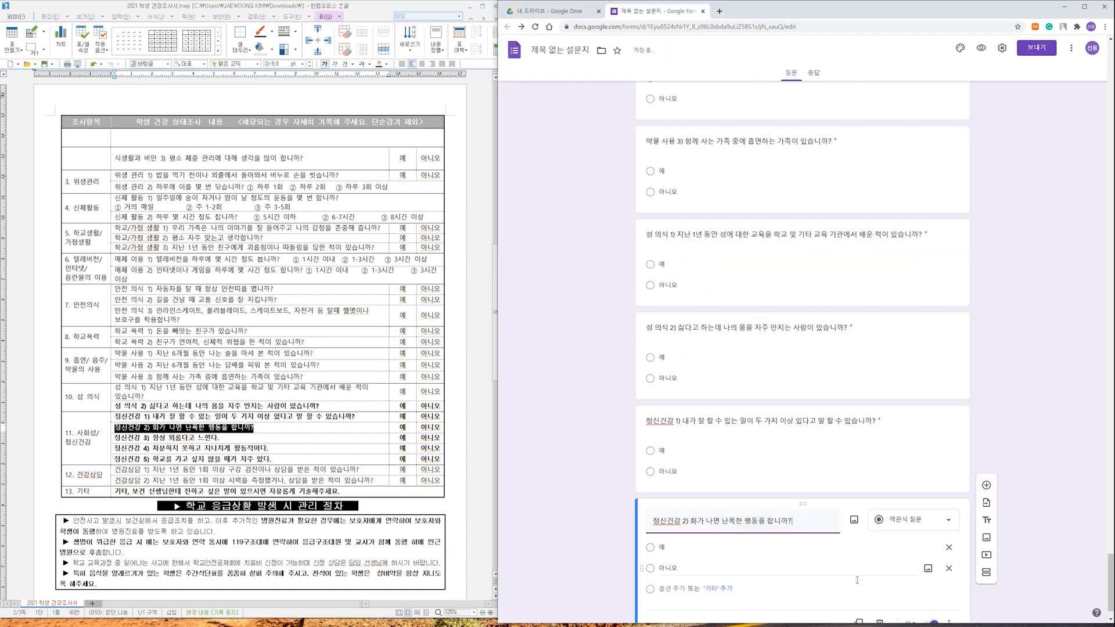
Add duplicated questions with the prompts "정신건강 3) 항상 외롭다고 느낀다." and "정신건강 4) 차분하지 못하고 지나치게 활동적이다.".
left_click_drag(115, 438, 220, 438)
scroll(831, 528, "down", 3)
left_click(859, 581)
key("ctrl+v")
left_click_drag(113, 448, 269, 448)
left_click(859, 580)
key("ctrl+v")
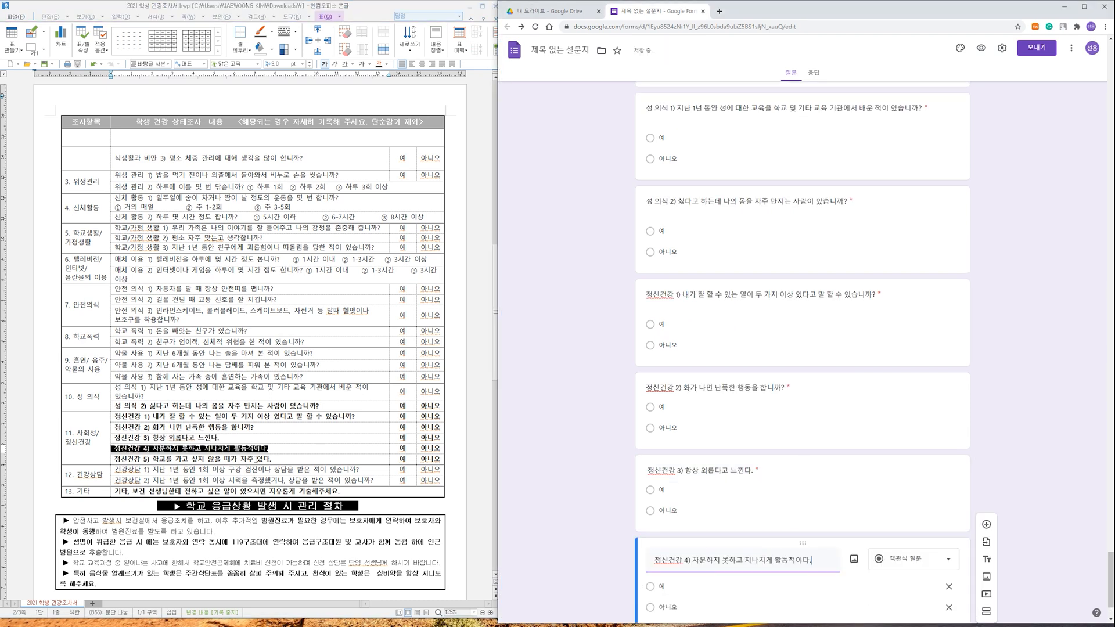
Duplicate the 정신건강 4) question and replace the copy's prompt with "정신건강 5) 학교를 가고 싶지 않을 때가 자주 있다.".
left_click_drag(115, 459, 272, 459)
key("ctrl+c")
scroll(864, 598, "down", 3)
left_click(859, 581)
key("ctrl+v")
Duplicate the 정신건강 5) question and replace the copy's prompt with the document's 건강상담 1) question about dental checkups.
left_click_drag(115, 470, 359, 470)
scroll(839, 581, "down", 3)
left_click(859, 581)
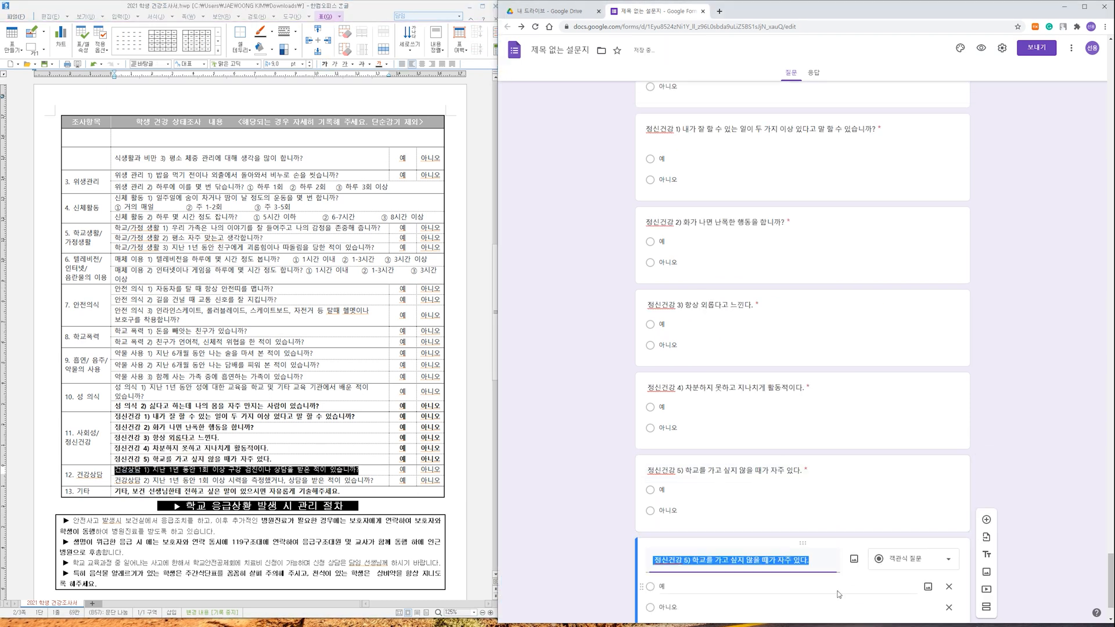
key("ctrl+v")
Duplicate the 건강상담 1) question and replace the copy's prompt with the document's 건강상담 2) question about eyesight tests.
left_click_drag(115, 481, 374, 481)
scroll(838, 581, "down", 3)
left_click(859, 581)
key("ctrl+v")
Duplicate the 건강상담 2) question, replace the prompt with "기타, 보건 선생님한테 전하고 싶은 말이 있으시면 자유롭게 기술해주세요." and make it optional.
left_click_drag(115, 492, 340, 492)
scroll(779, 566, "down", 3)
left_click(859, 580)
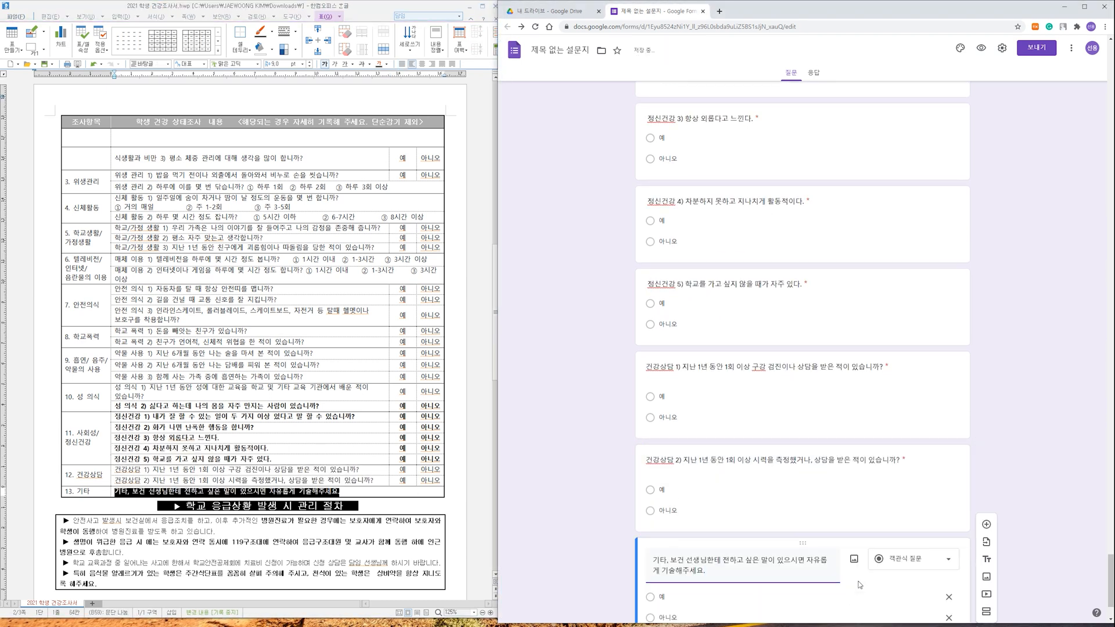
key("ctrl+v")
left_click(933, 581)
Review the completed questions from the end of the form back to the start of the 학생 건강 상태 조사 section.
scroll(937, 586, "up", 10)
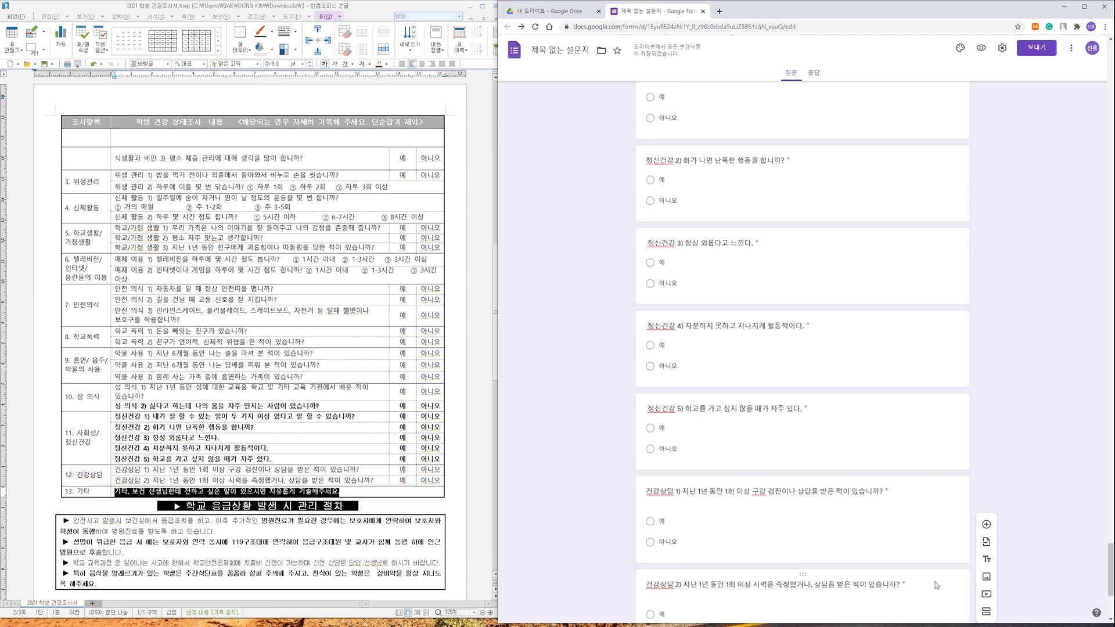
scroll(936, 585, "up", 10)
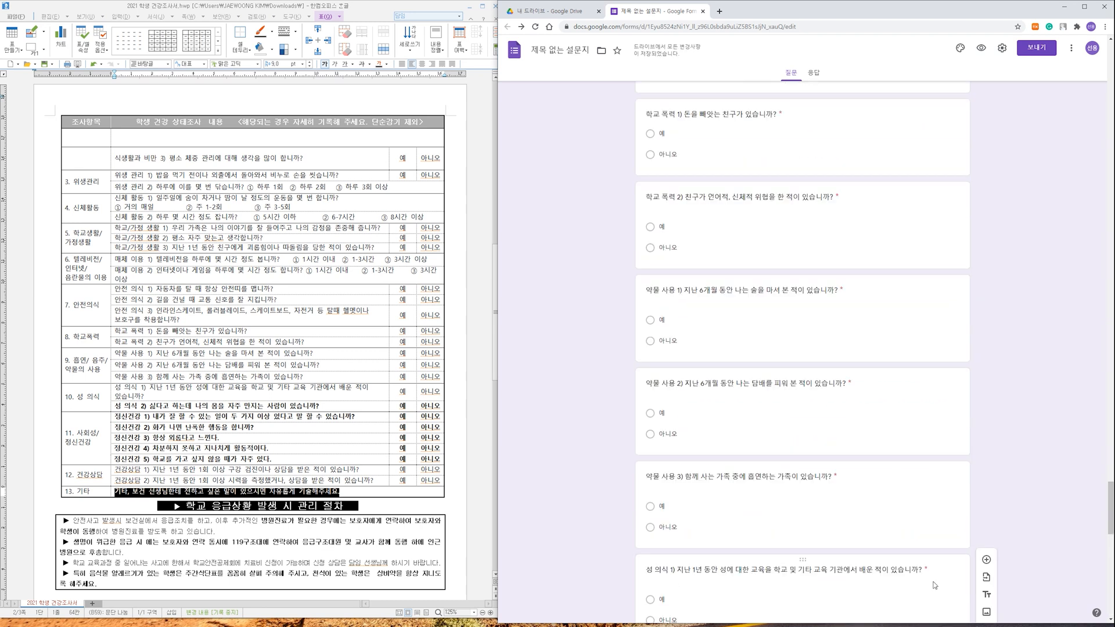
scroll(935, 586, "up", 10)
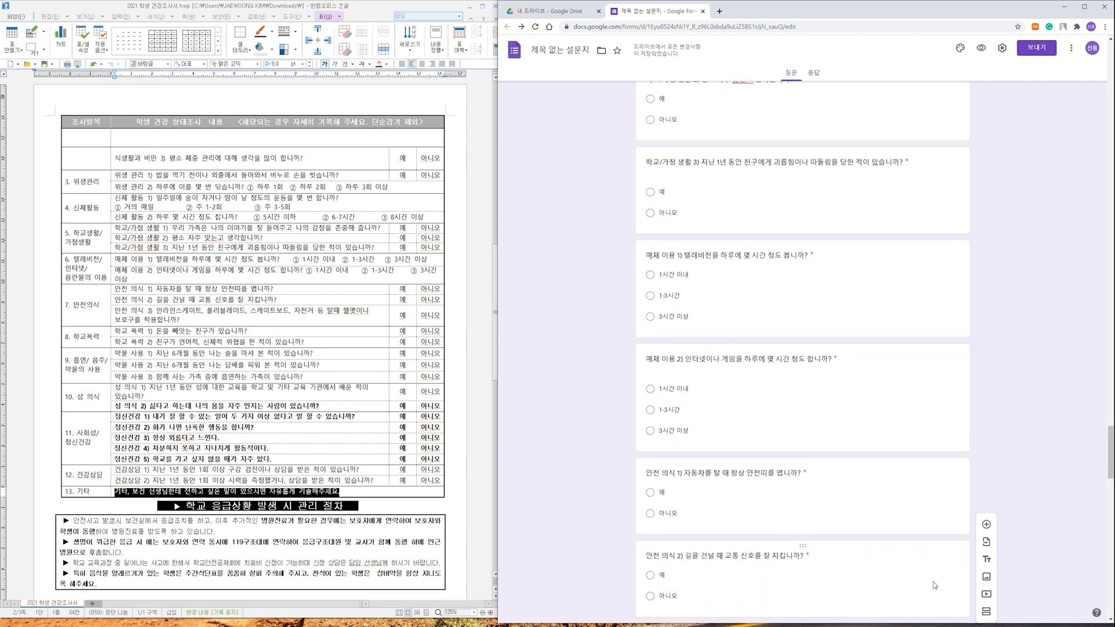
scroll(934, 583, "up", 8)
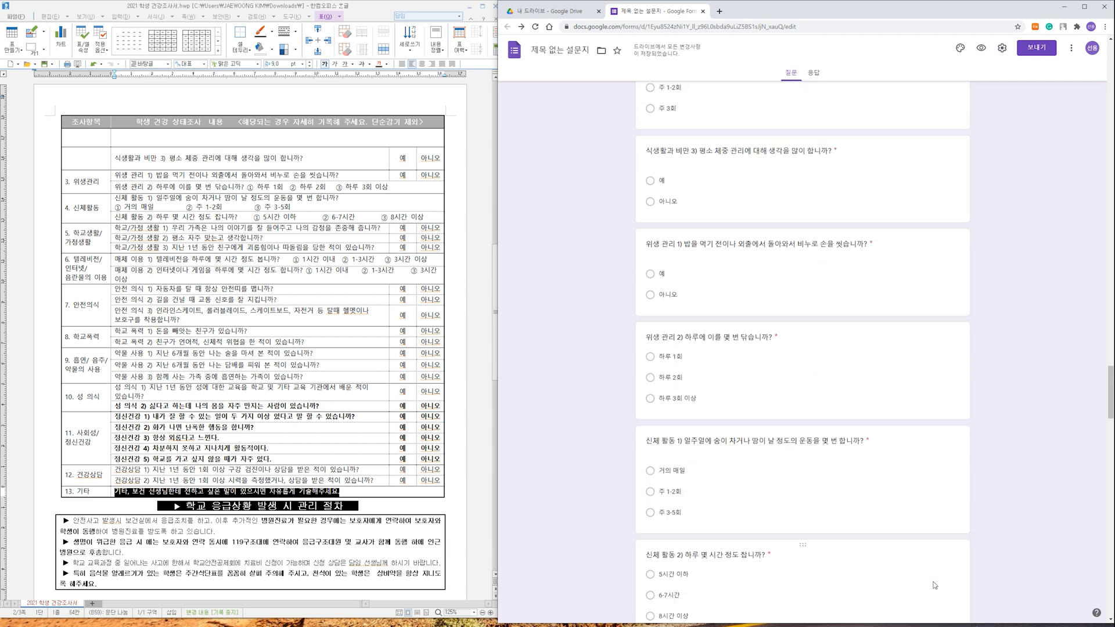
scroll(936, 585, "up", 10)
scroll(935, 586, "up", 3)
scroll(933, 583, "up", 12)
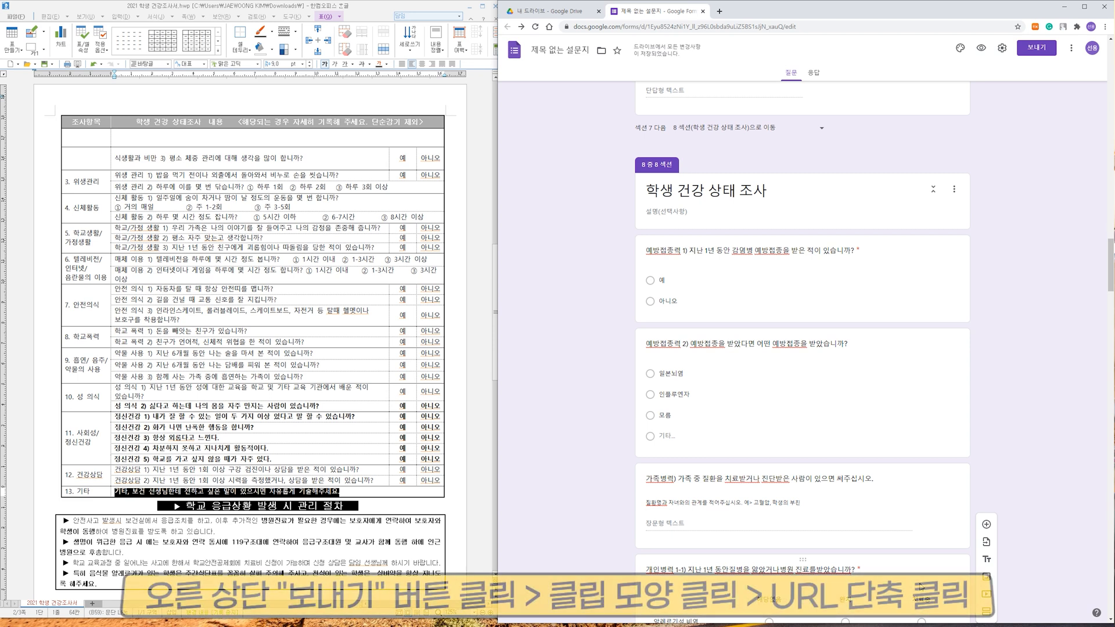
Generate a shortened link for sending the form to respondents.
left_click(1032, 53)
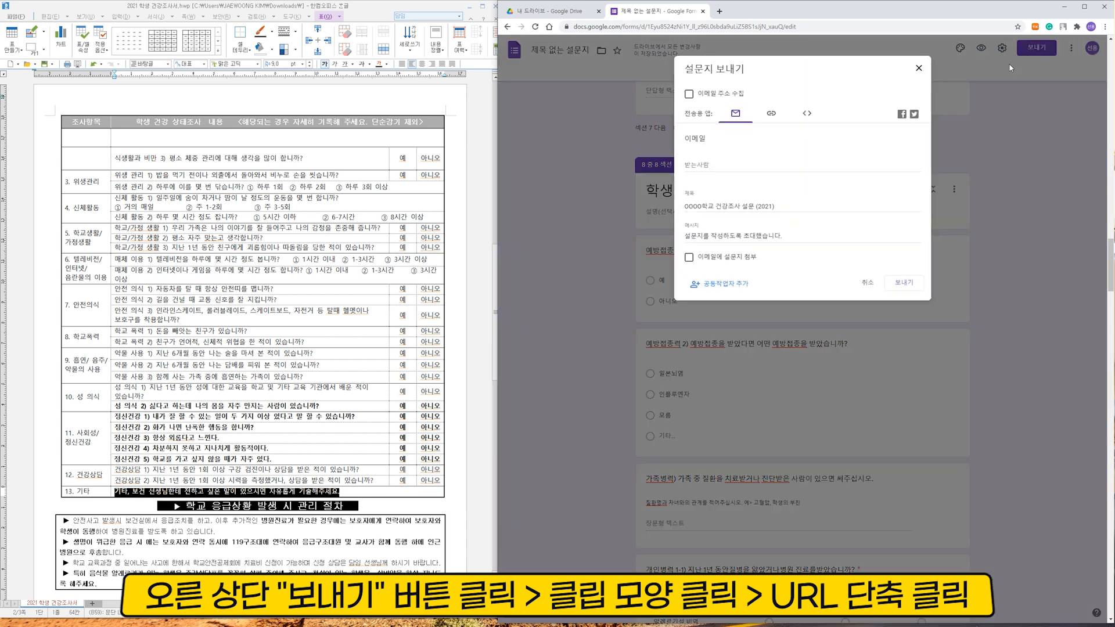
left_click(773, 119)
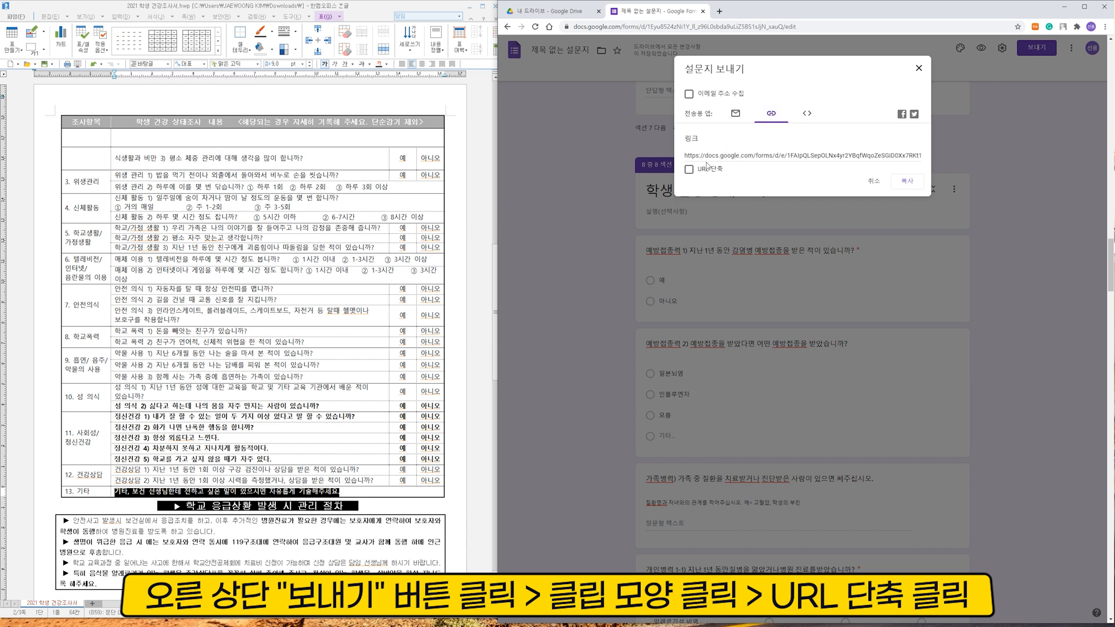
left_click(689, 169)
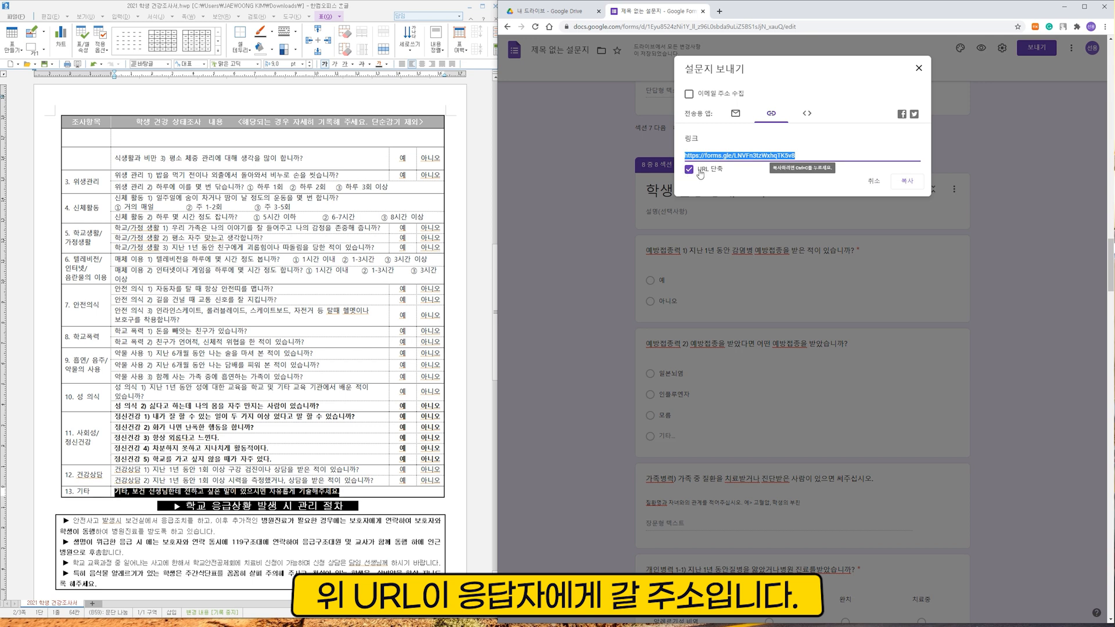
left_click(919, 187)
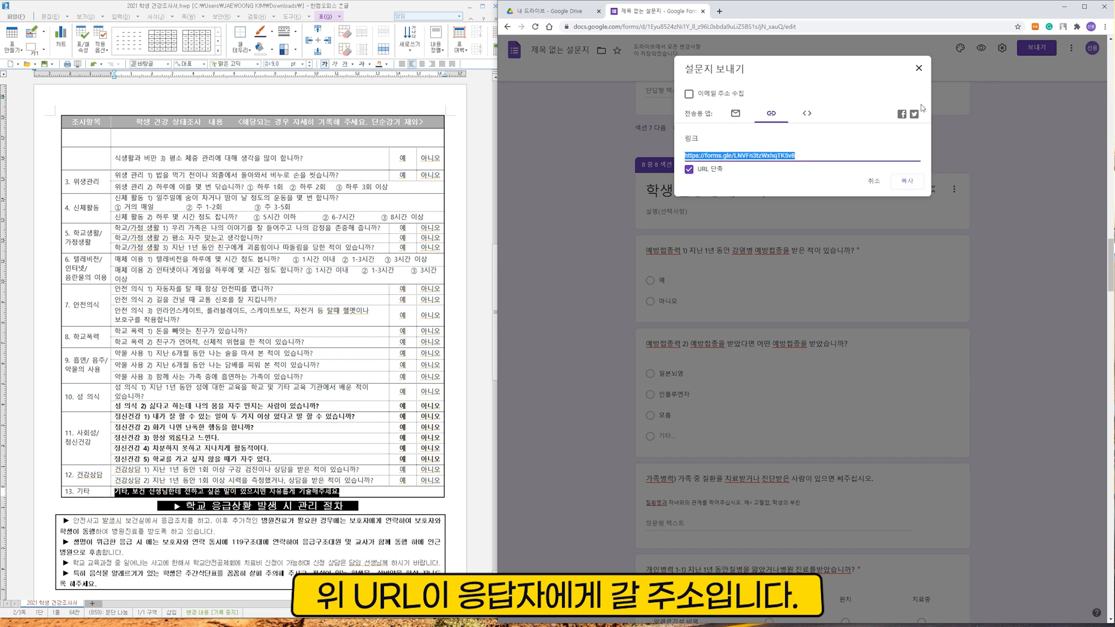
left_click(920, 69)
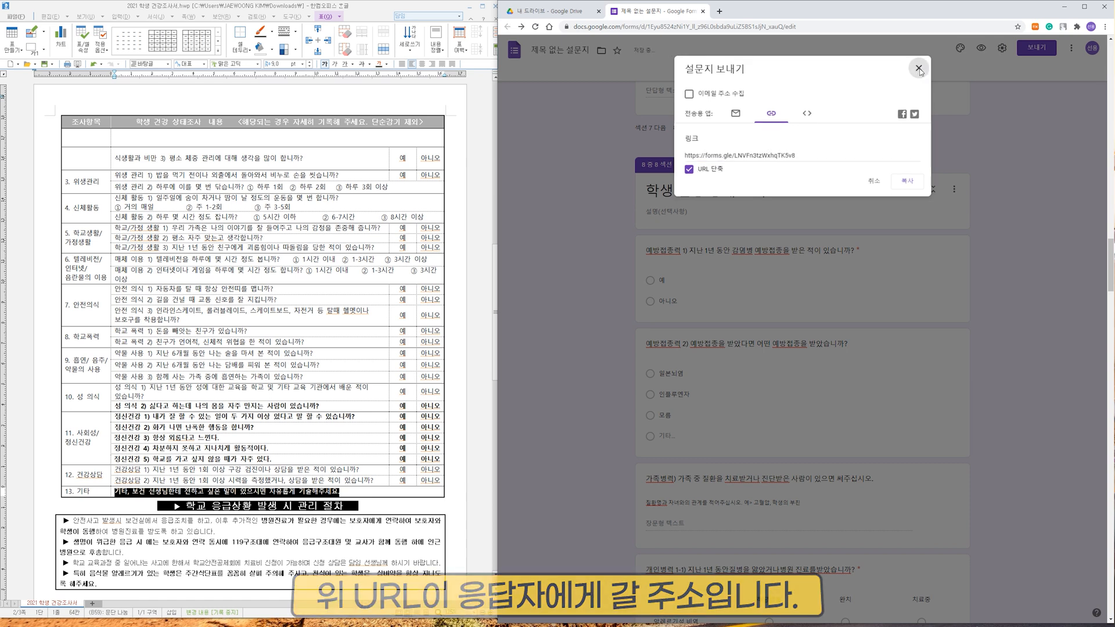
View the form's responses and create a new spreadsheet to collect them.
left_click(816, 74)
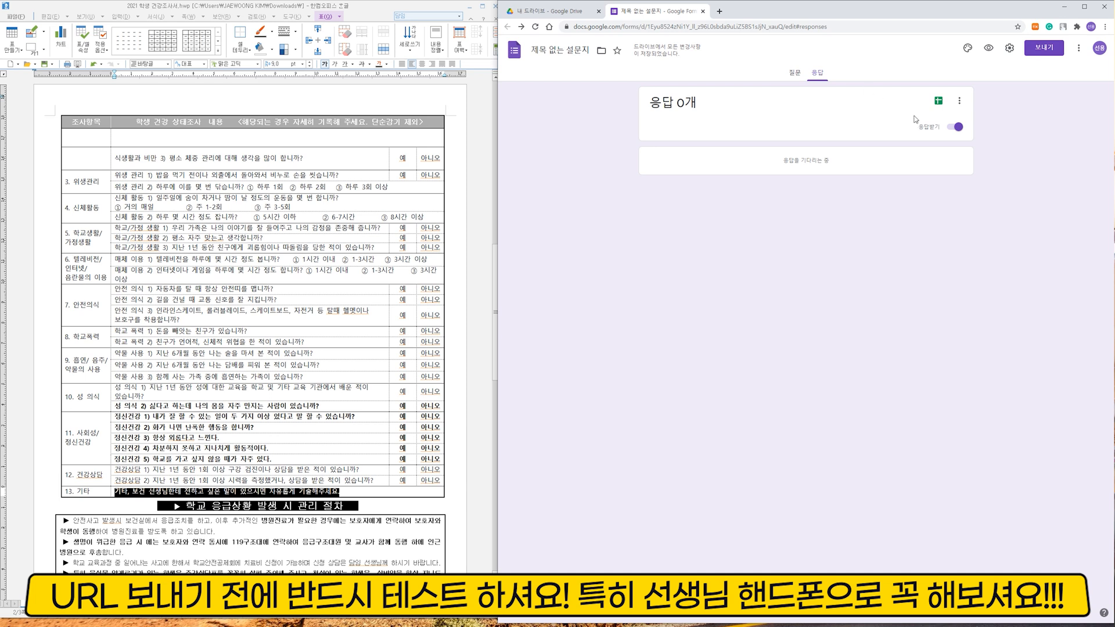
left_click(953, 133)
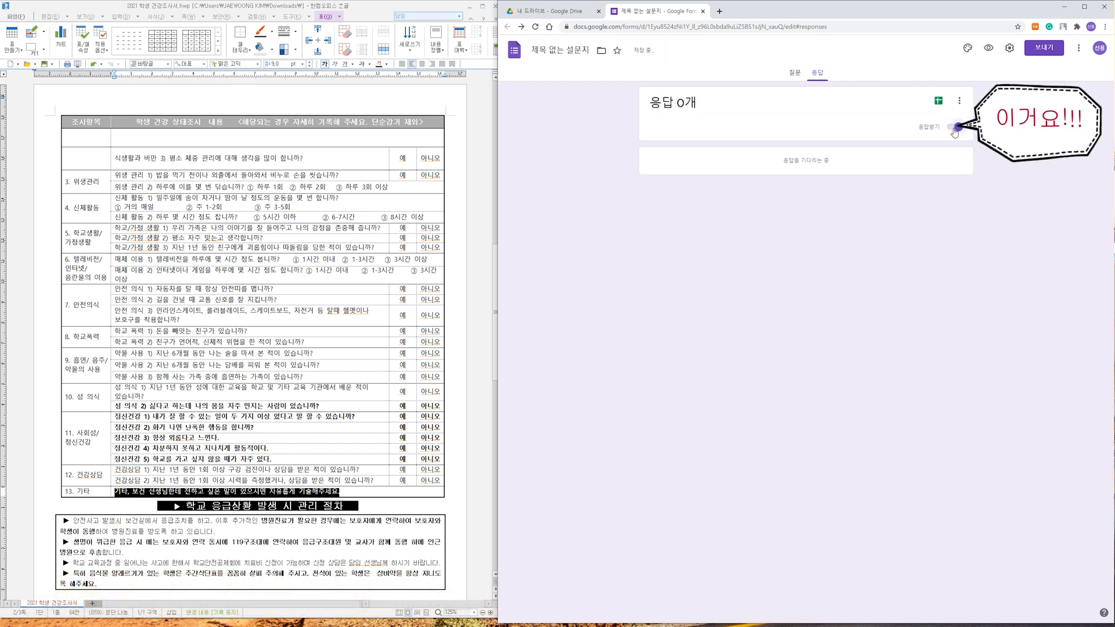
left_click(934, 103)
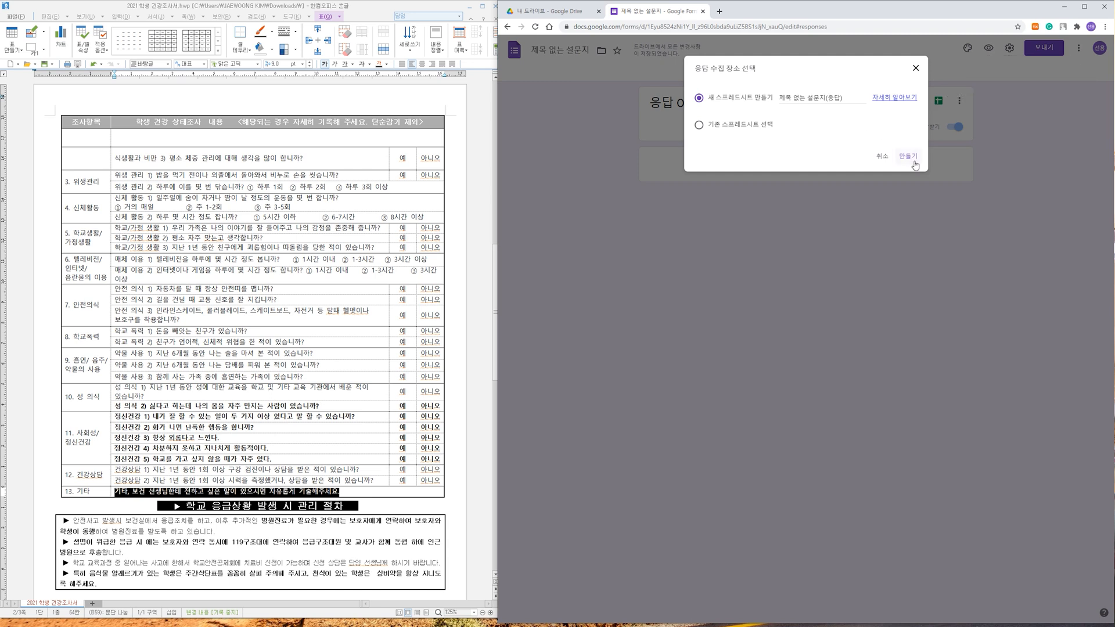
left_click(916, 69)
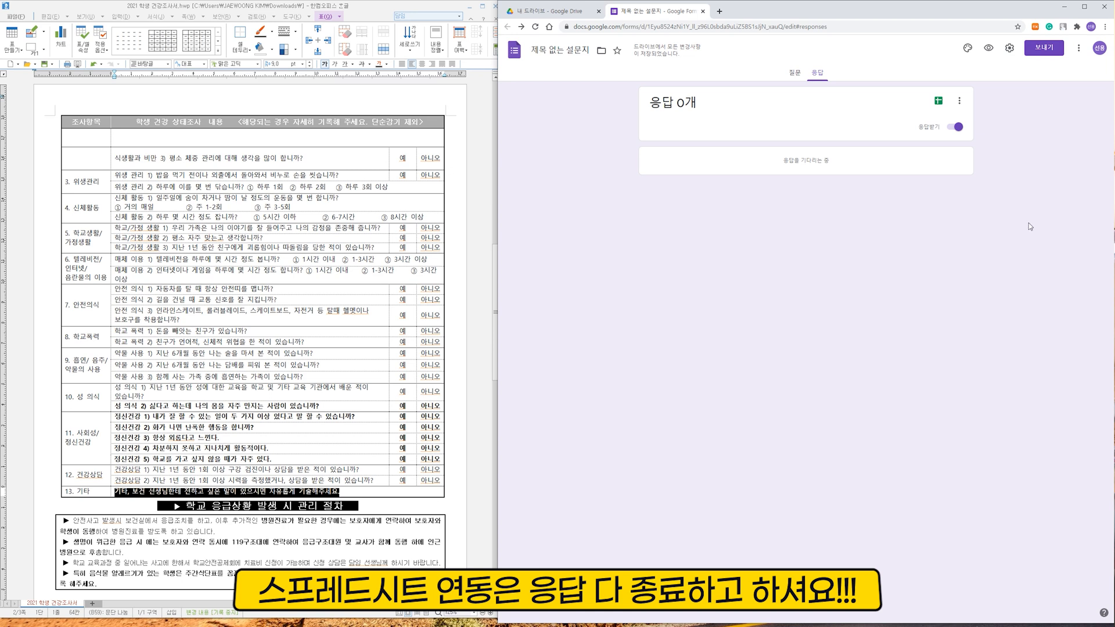
left_click(936, 102)
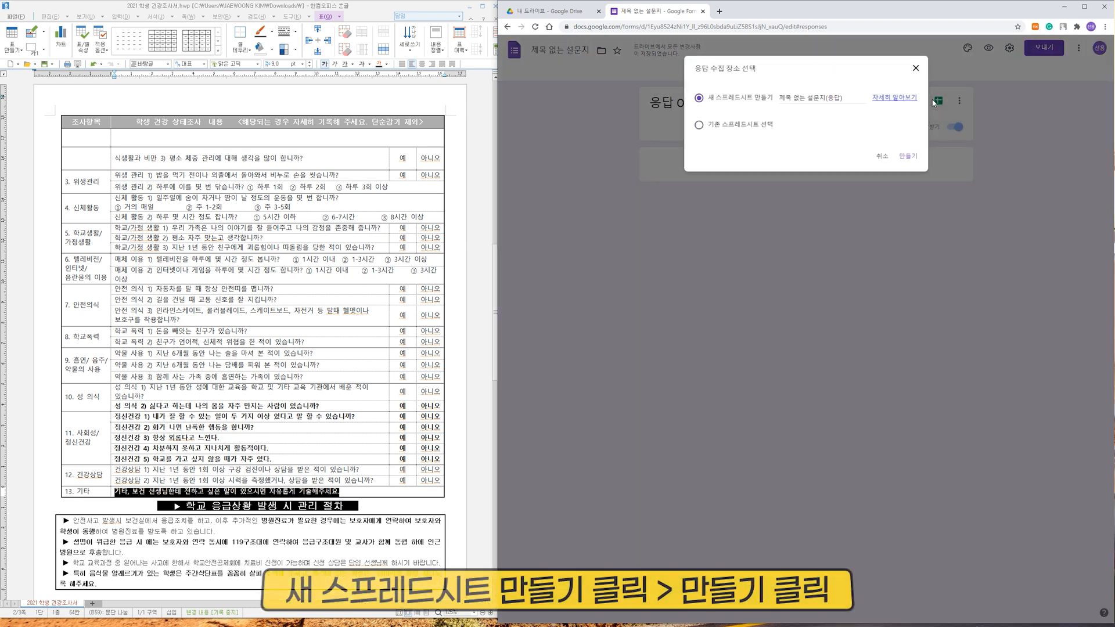
left_click(916, 165)
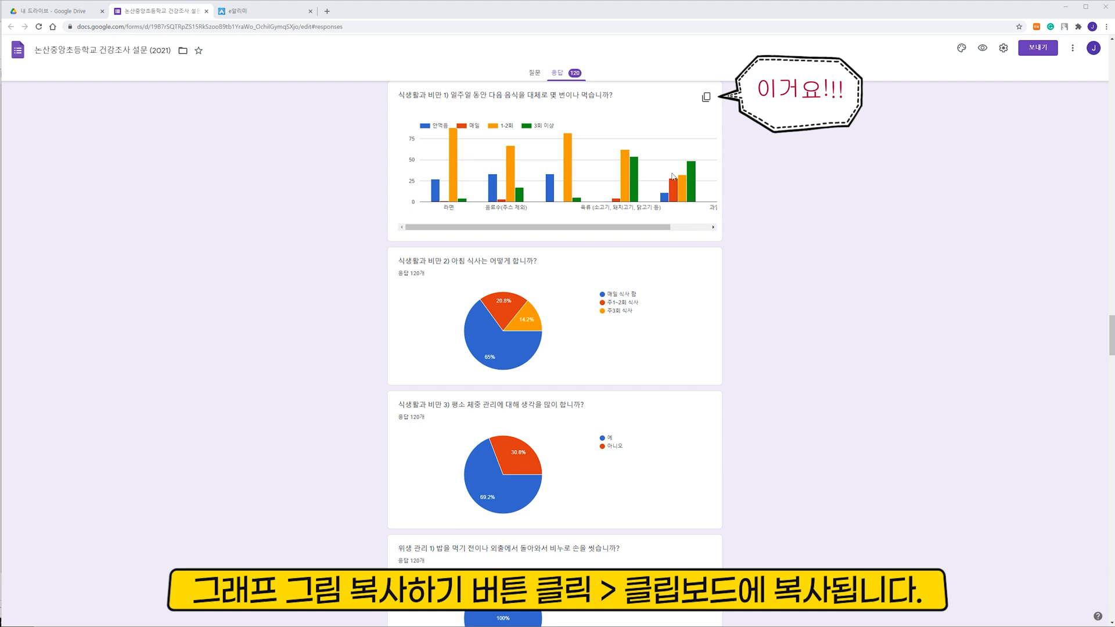
Copy the 식생활과 비만 1) response chart and try to paste it into the blank Hangul document with its original format.
left_click(713, 102)
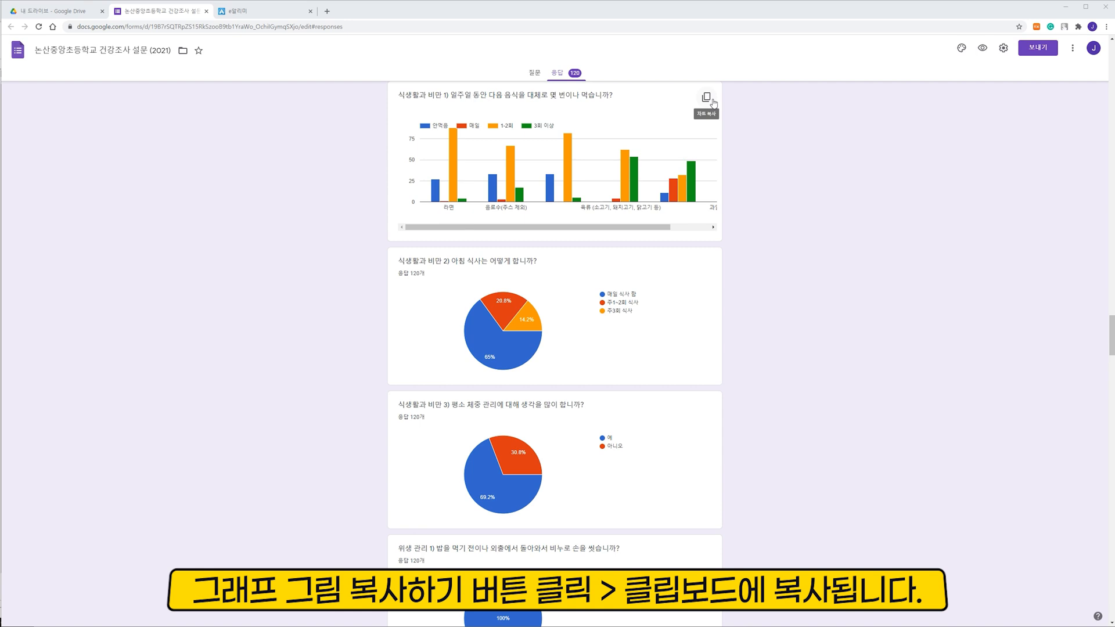
left_click(714, 104)
key("alt+Tab")
right_click(259, 186)
left_click(280, 191)
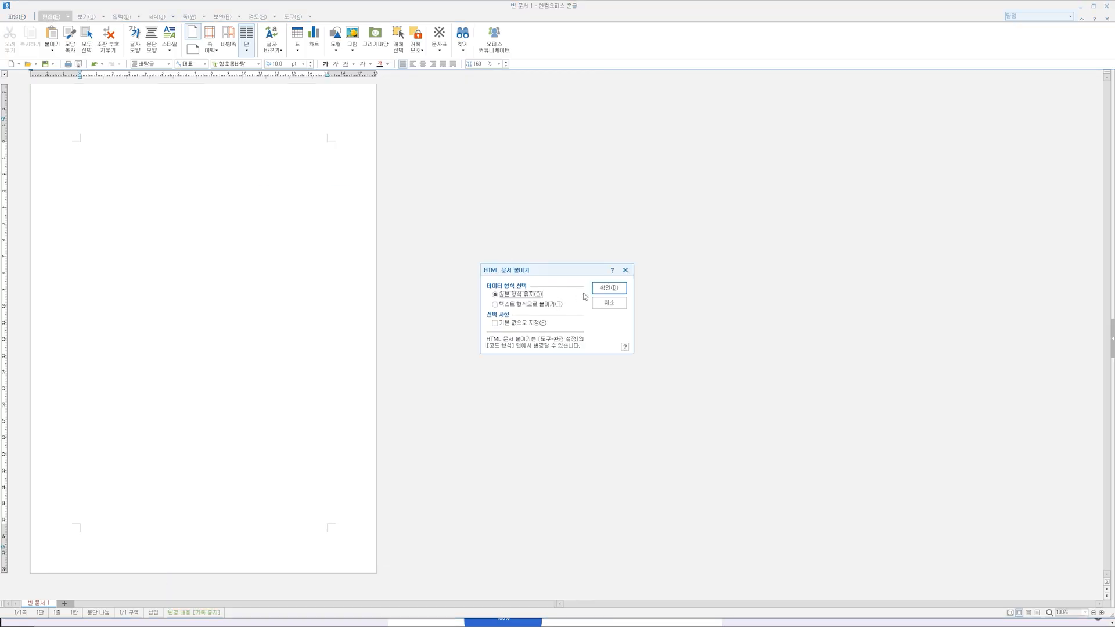
left_click(610, 289)
Try to paste the copied chart into the Hangul document in text format.
right_click(219, 199)
left_click(259, 207)
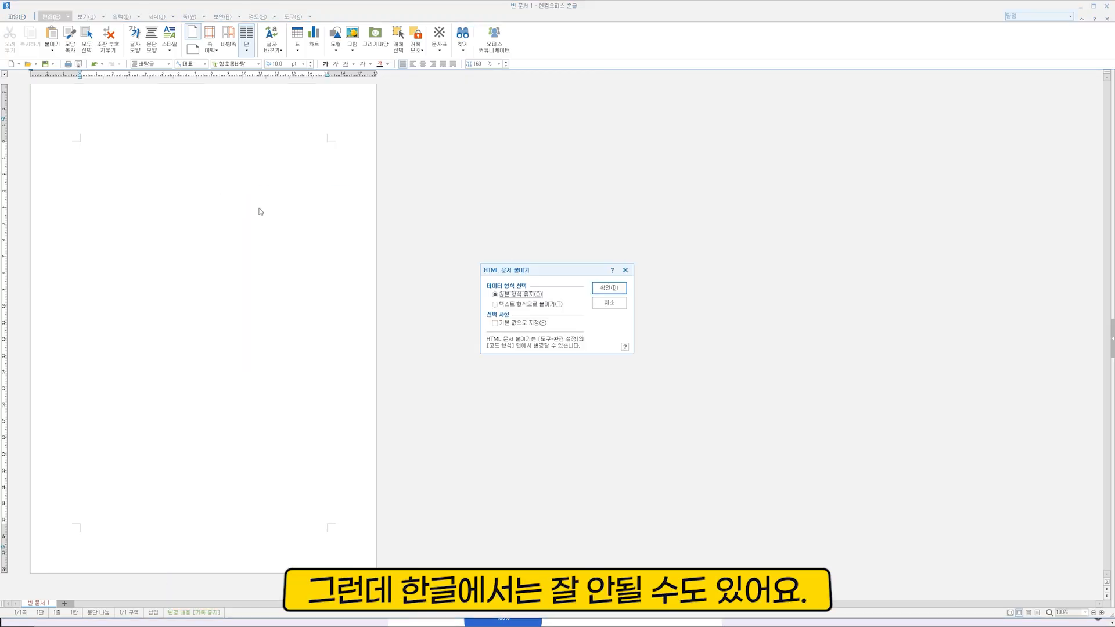
left_click(511, 305)
left_click(609, 288)
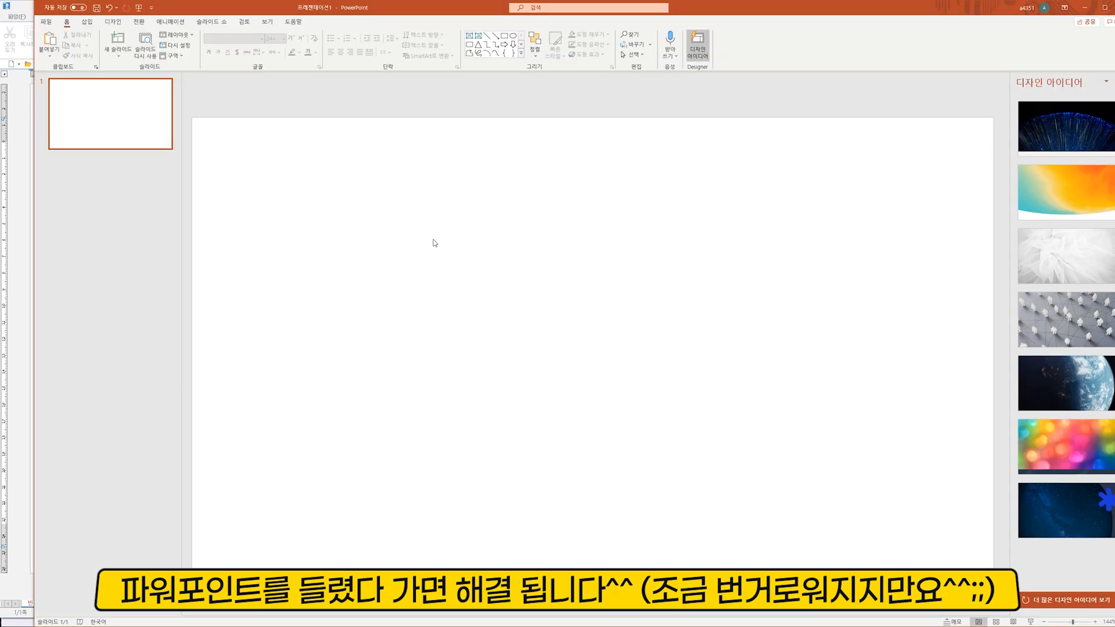
In PowerPoint, paste the chart onto the blank slide with its source formatting and copy it from there.
right_click(434, 241)
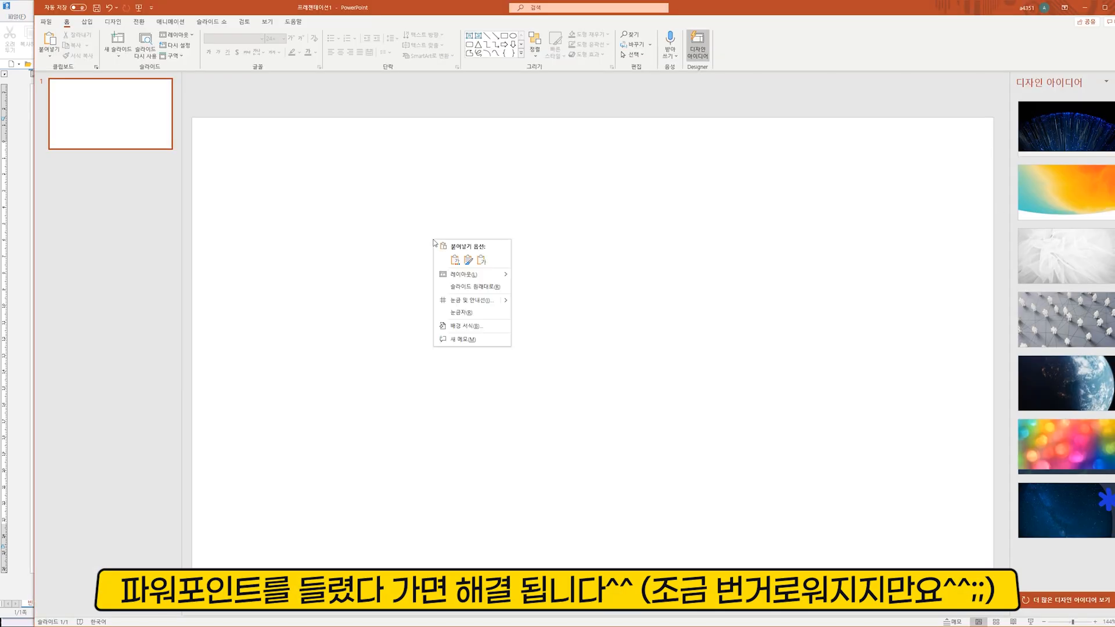
left_click(468, 263)
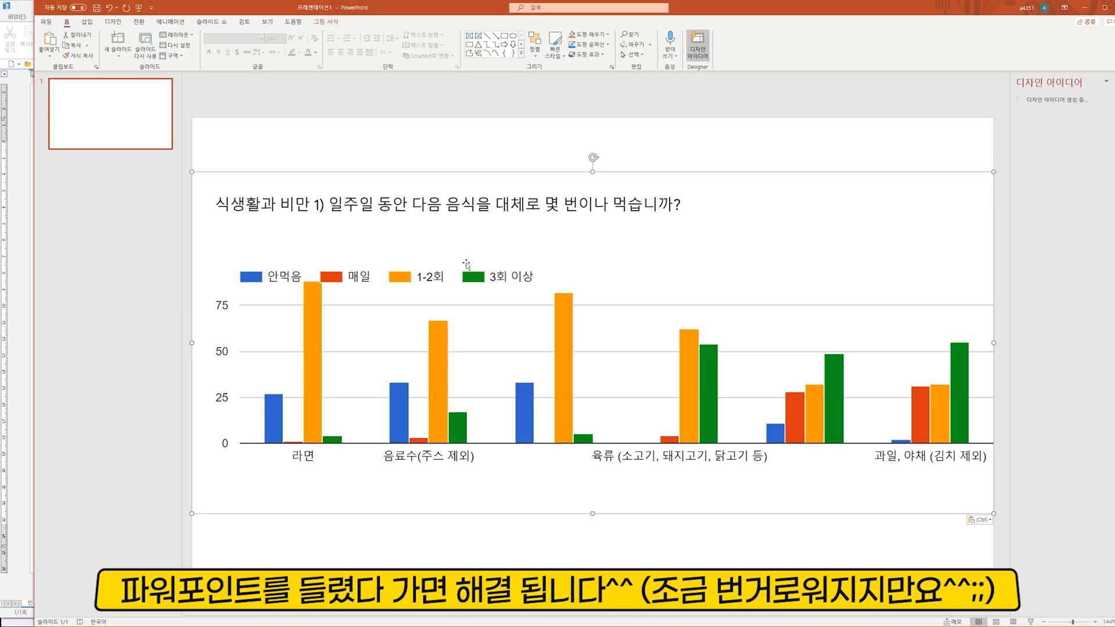
right_click(485, 262)
left_click(519, 280)
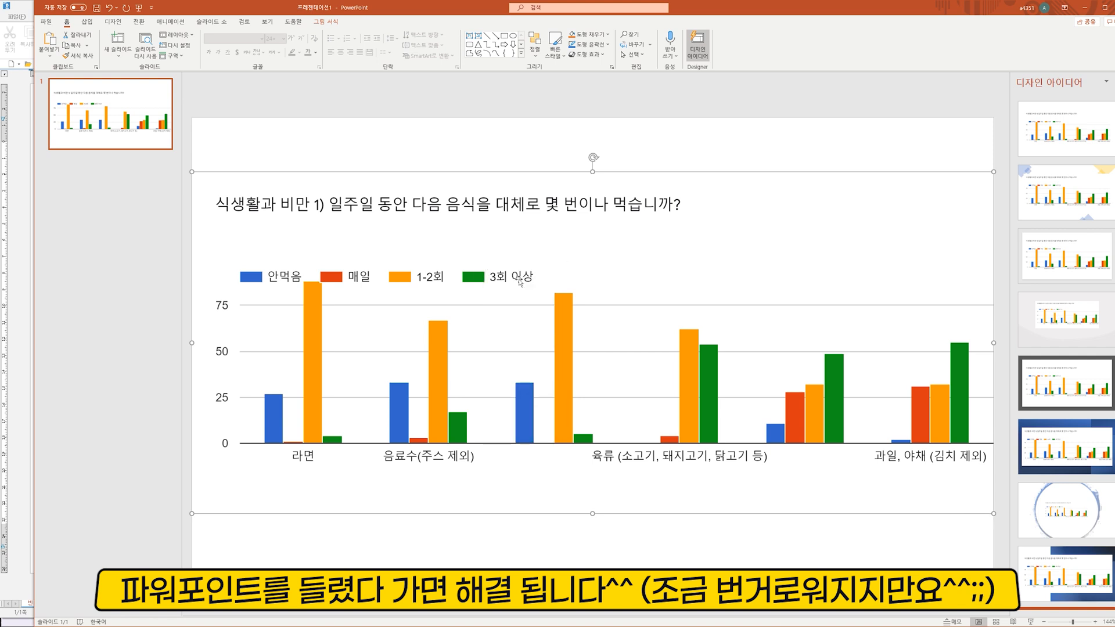
Switch back to the blank Hangul document and paste the chart copied from the slide.
key("alt+Tab")
key("Return")
key("Return")
right_click(168, 196)
left_click(186, 216)
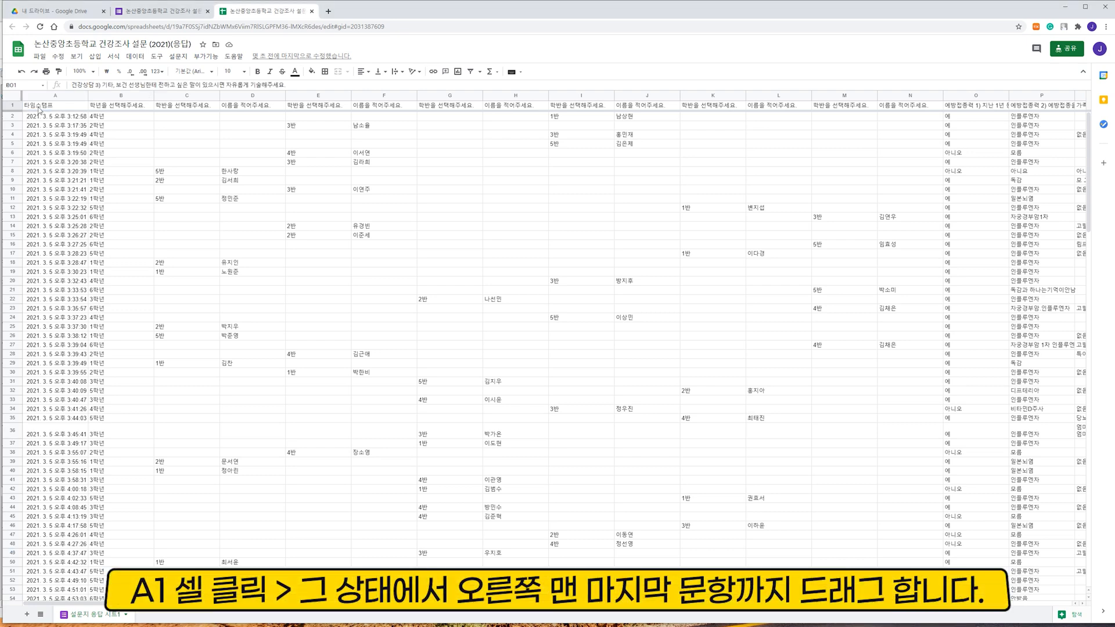
Create a filter on the response sheet's header row, covering every question from A1 to BO1.
left_click_drag(40, 111, 641, 106)
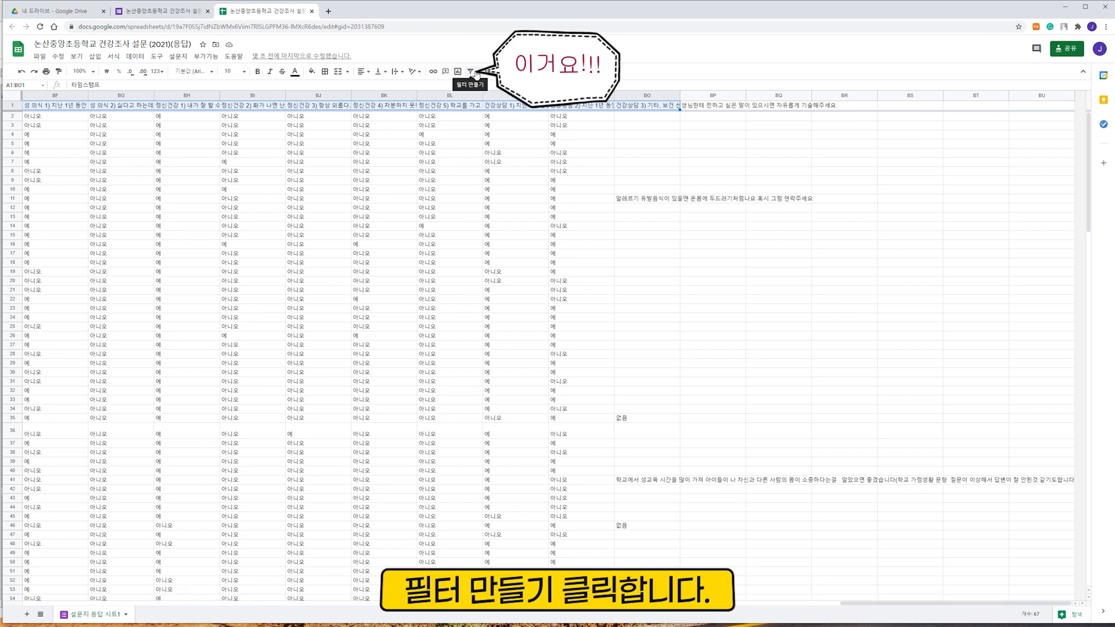
left_click(475, 72)
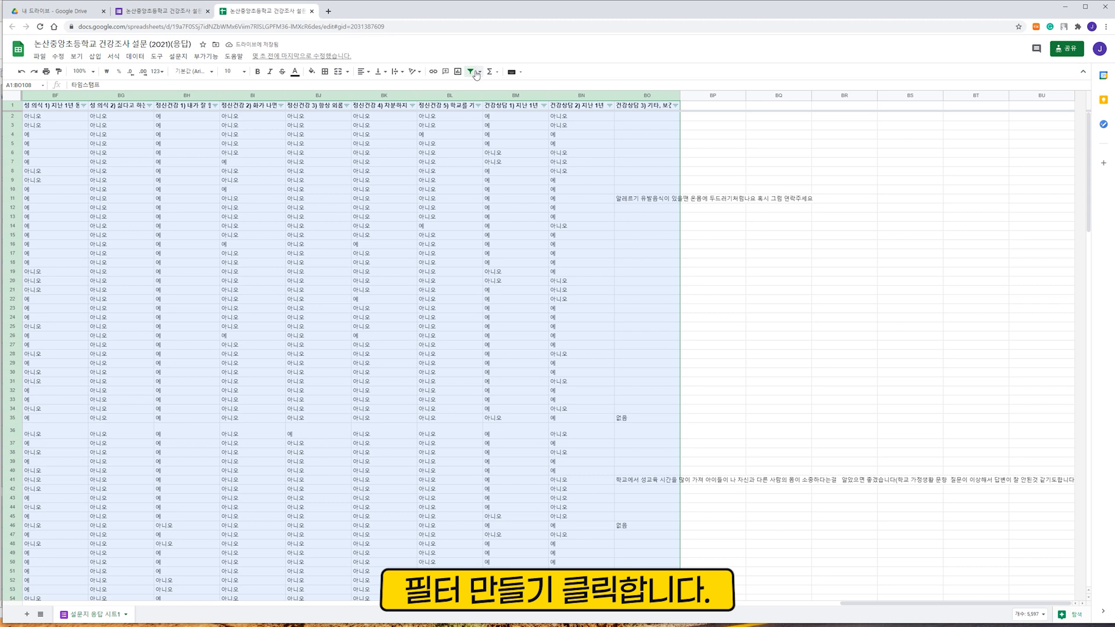
Filter the 개인병력 1-6) allergy column to exclude the (공백) and "." responses.
left_click_drag(866, 603, 489, 607)
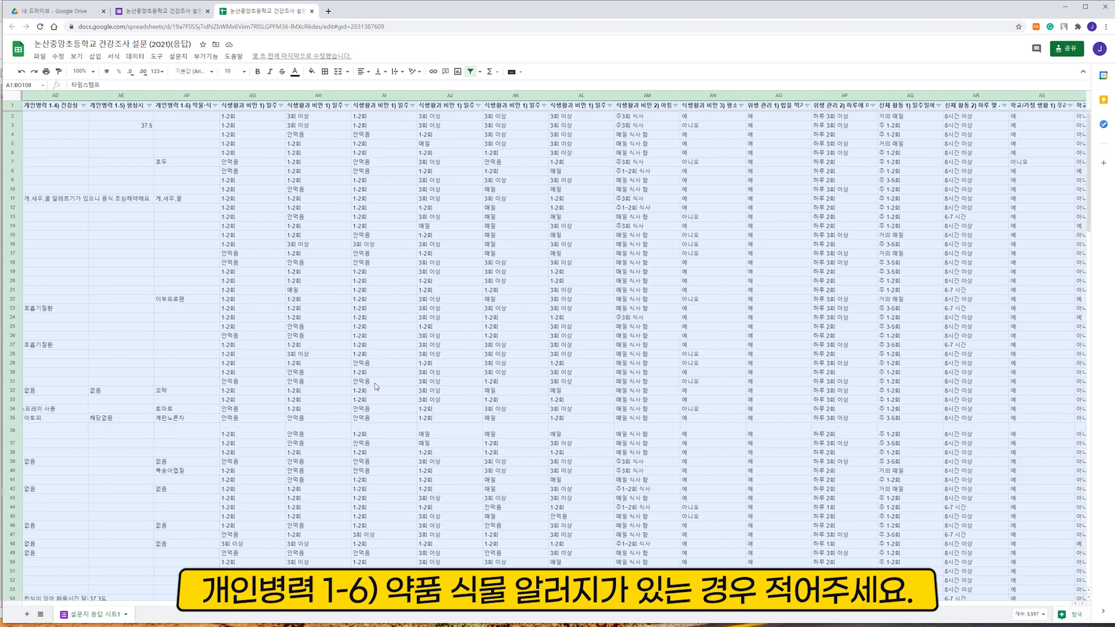
left_click(199, 134)
left_click(197, 106)
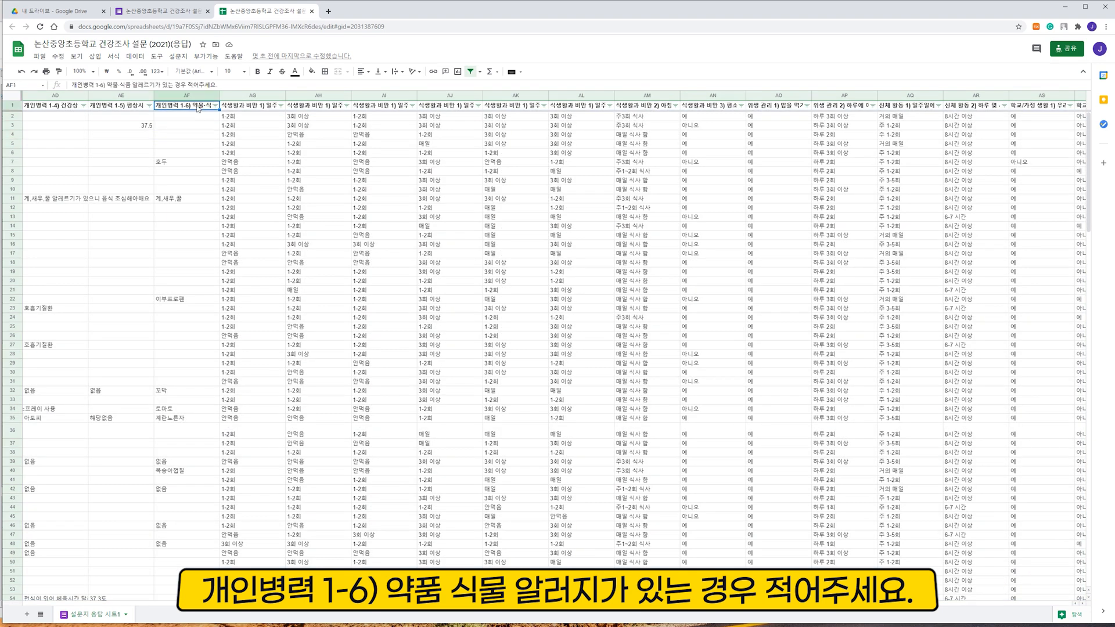
left_click(215, 105)
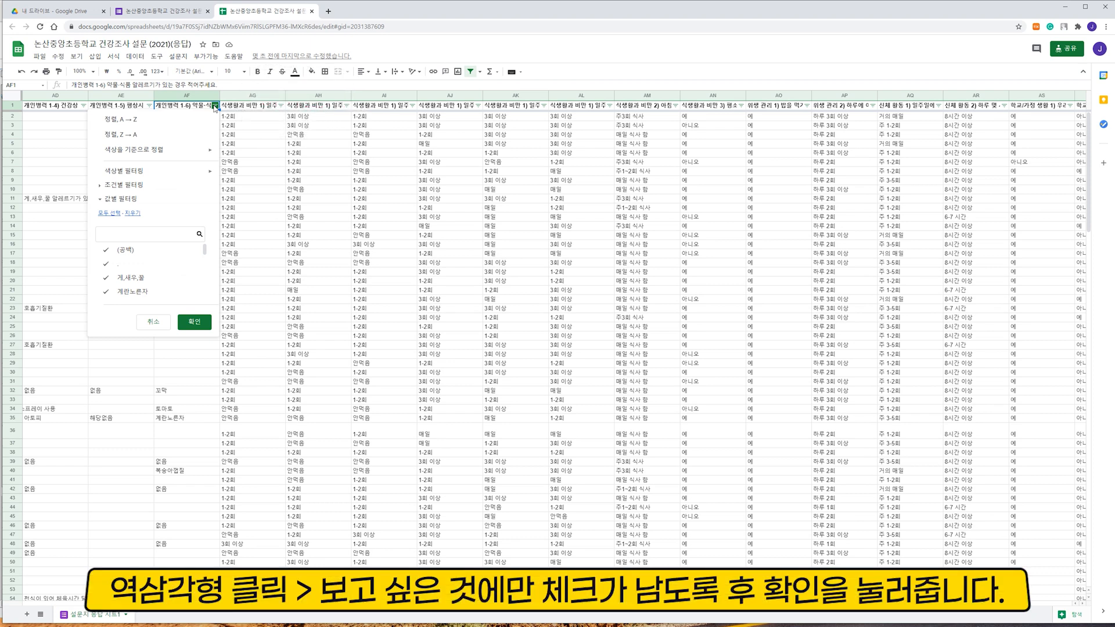
left_click(106, 249)
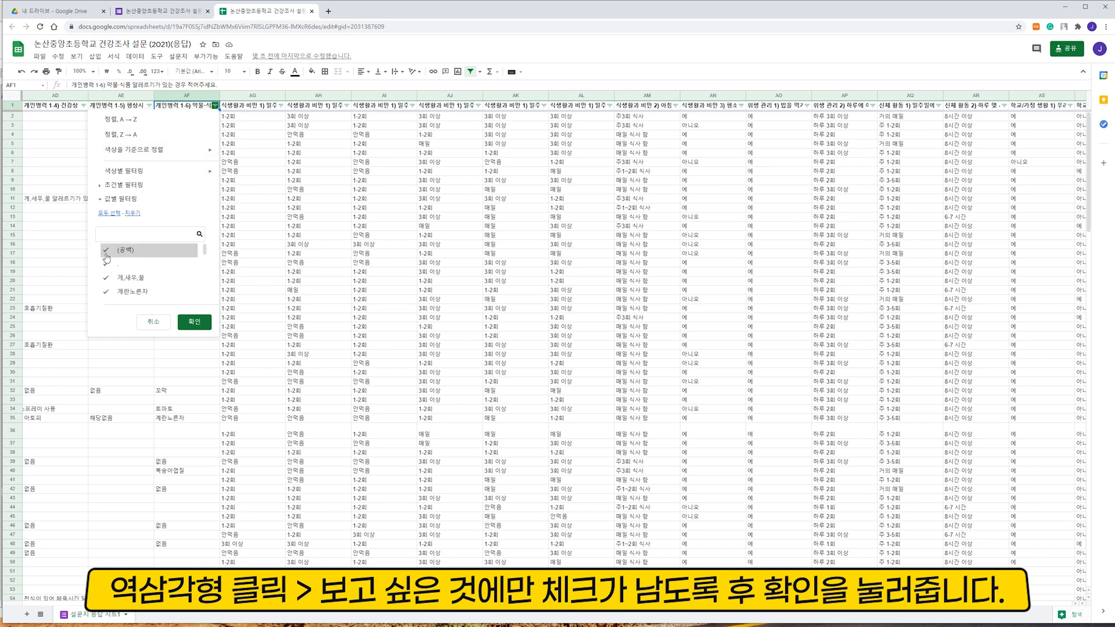
left_click(106, 263)
scroll(184, 277, "down", 5)
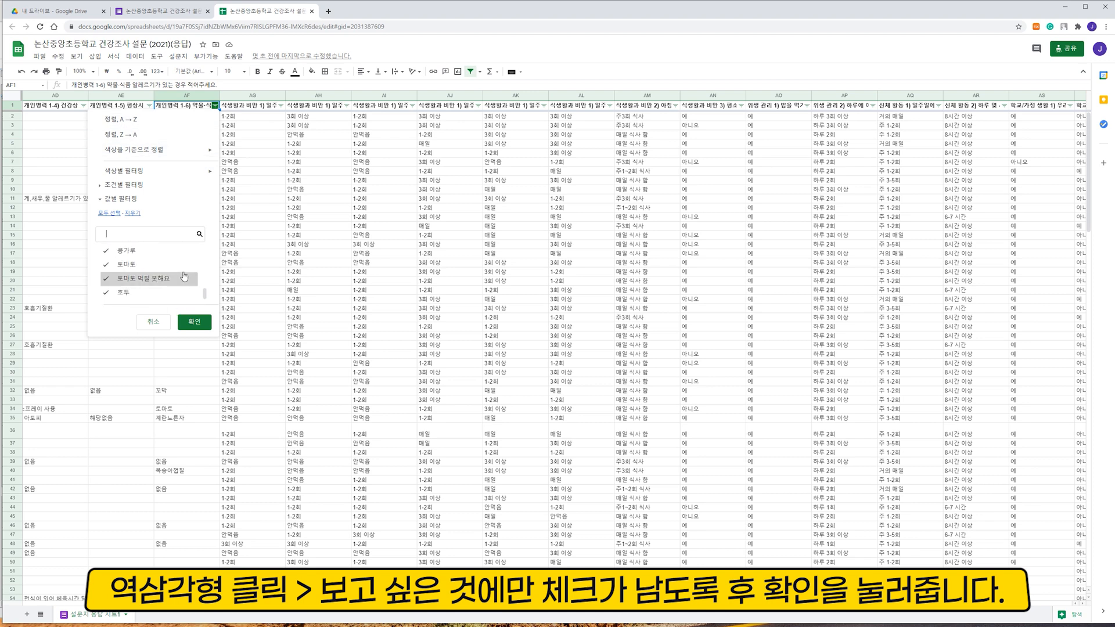
scroll(185, 277, "up", 3)
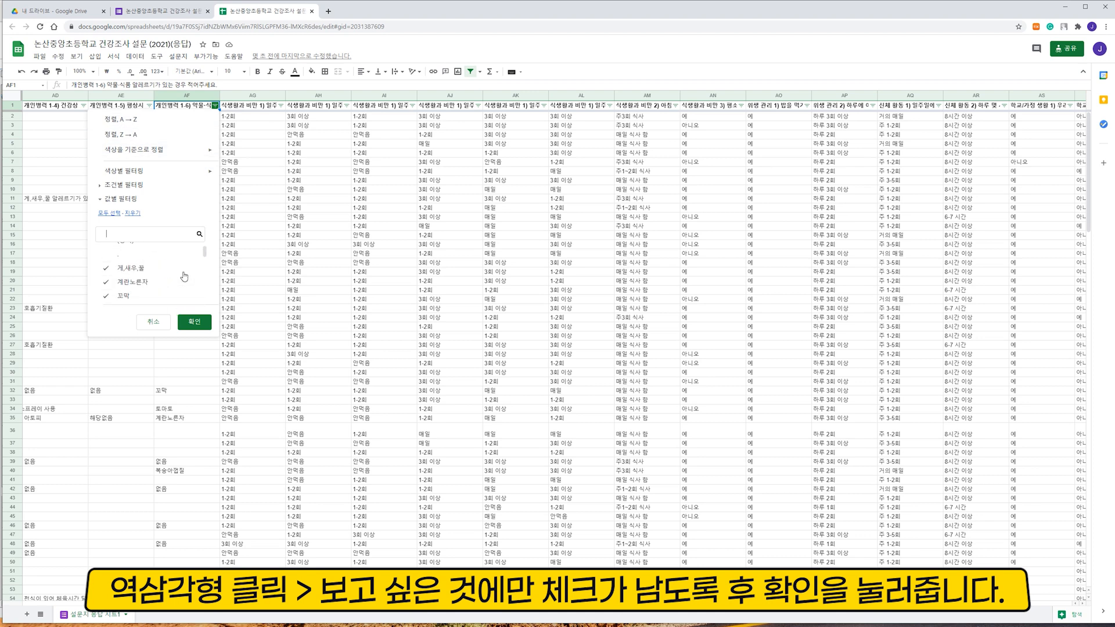
scroll(184, 277, "down", 1)
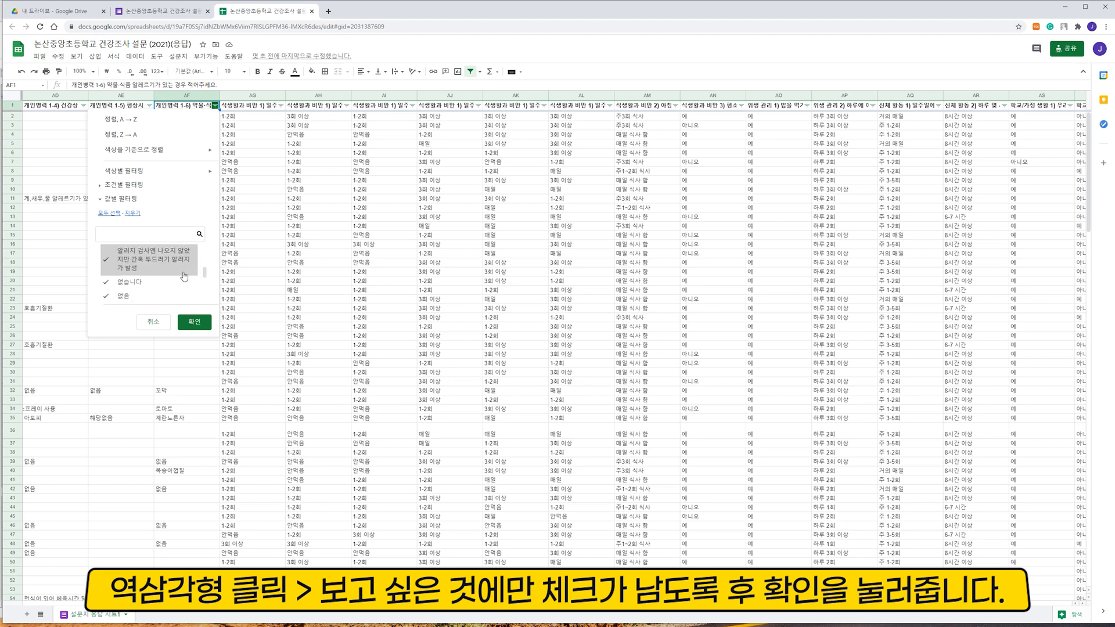
scroll(184, 276, "up", 1)
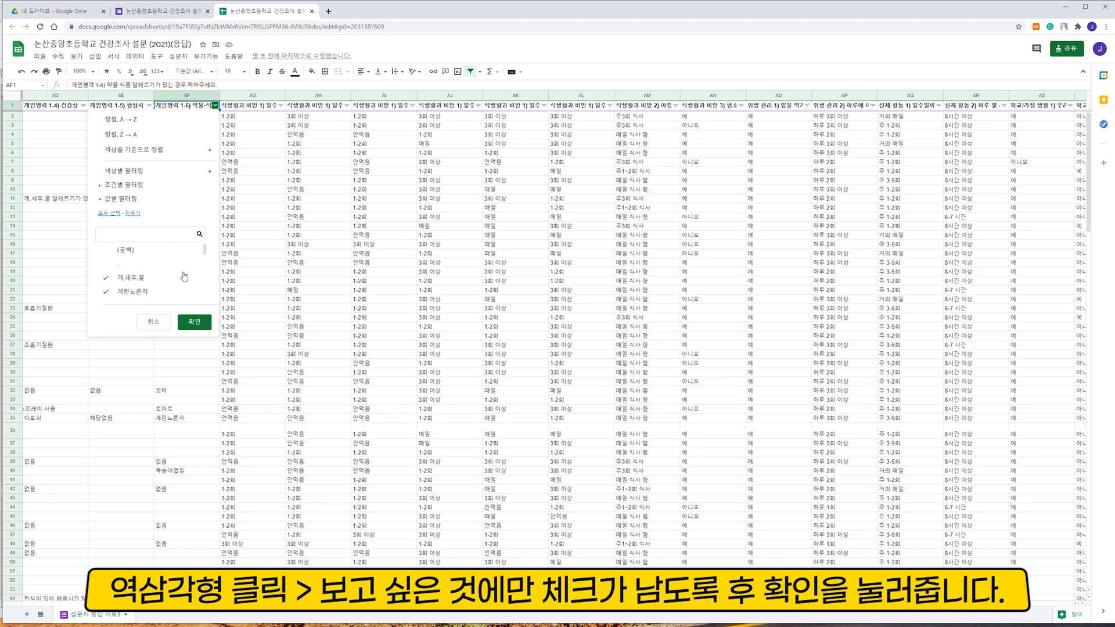
left_click(198, 326)
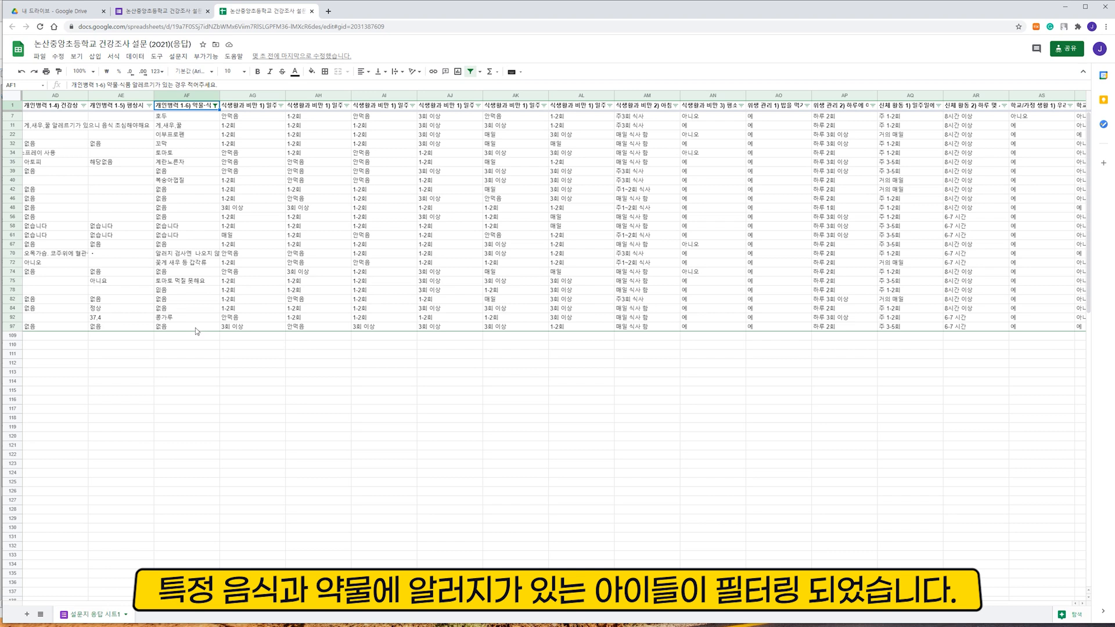
Reset the 개인병력 1-6) column filter to include all responses, blanks as well.
left_click(215, 105)
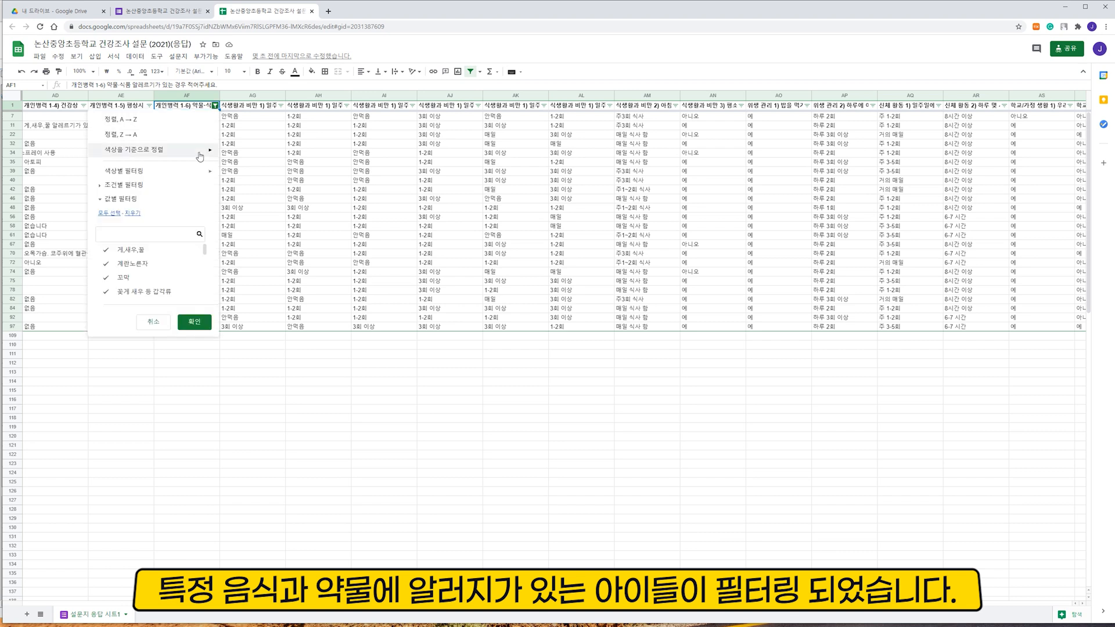
scroll(128, 282, "down", 5)
left_click(127, 281)
left_click(194, 322)
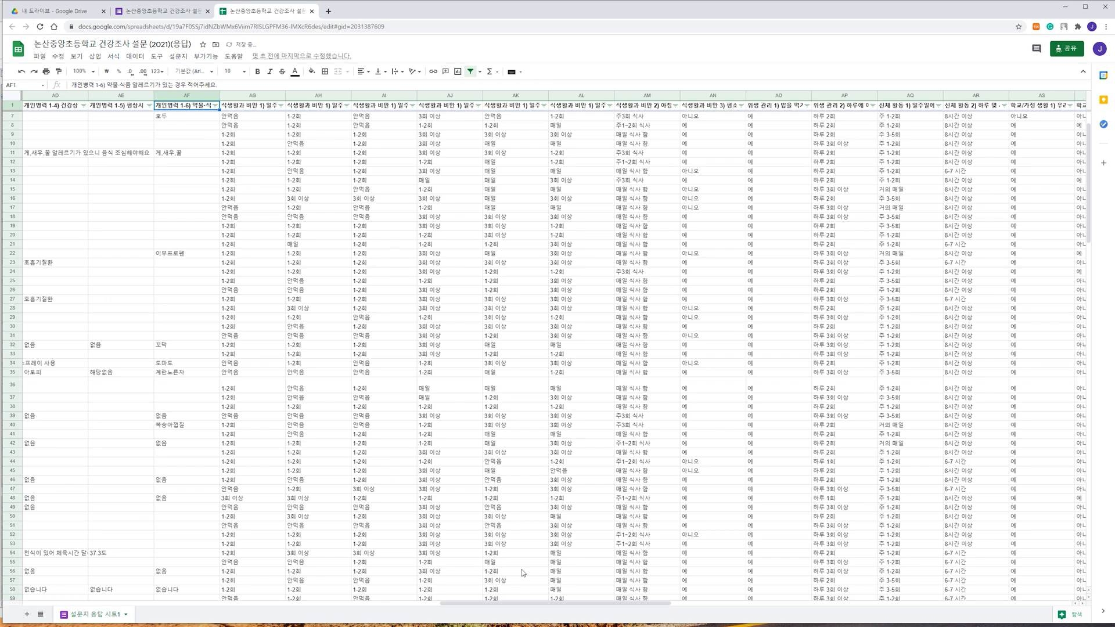
Filter the grade column 학년을 선택해주세요 to keep only 5학년 students.
left_click_drag(590, 605, 168, 607)
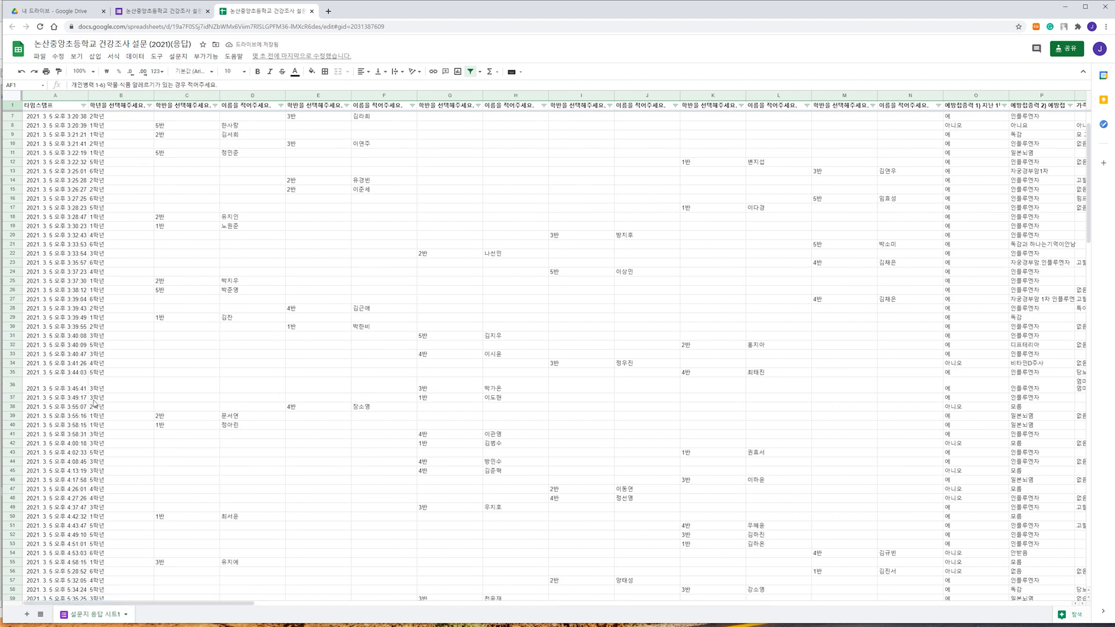
left_click(149, 106)
left_click(40, 251)
left_click(41, 265)
left_click(41, 279)
left_click(42, 293)
left_click(129, 321)
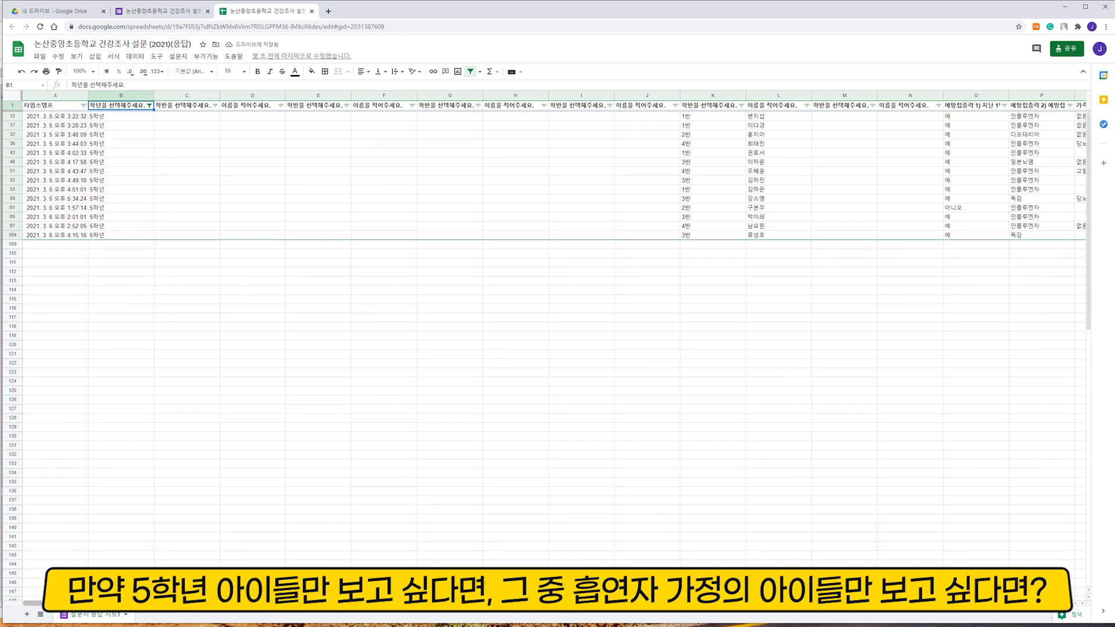
Filter the 약물 사용 3) question about smokers in the family to keep only the 예 answers.
left_click_drag(125, 603, 737, 584)
left_click(1005, 105)
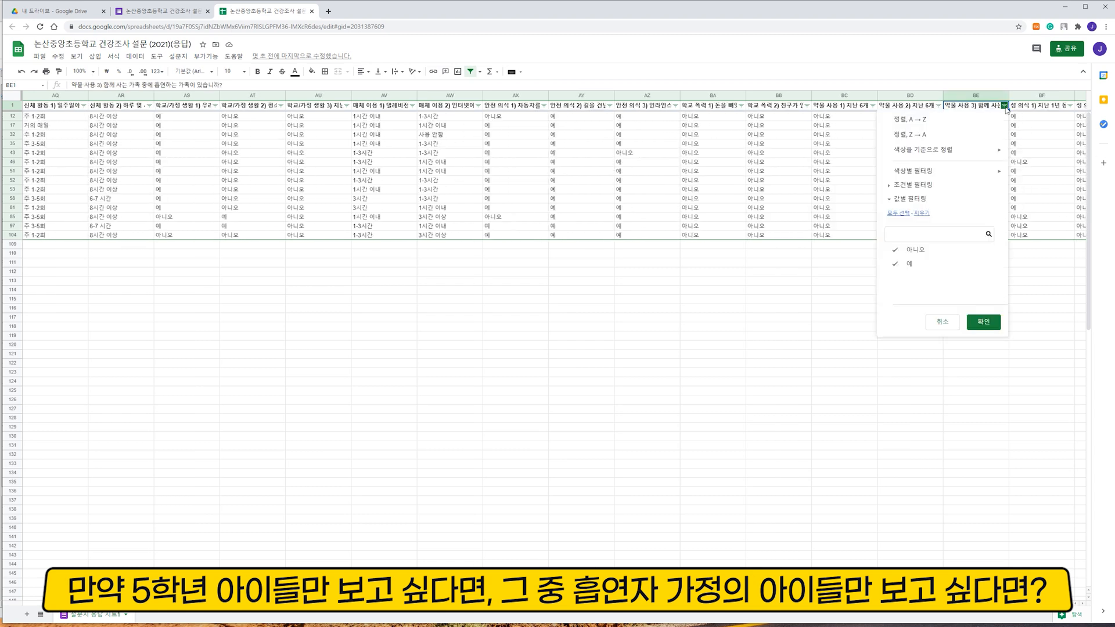
left_click(893, 253)
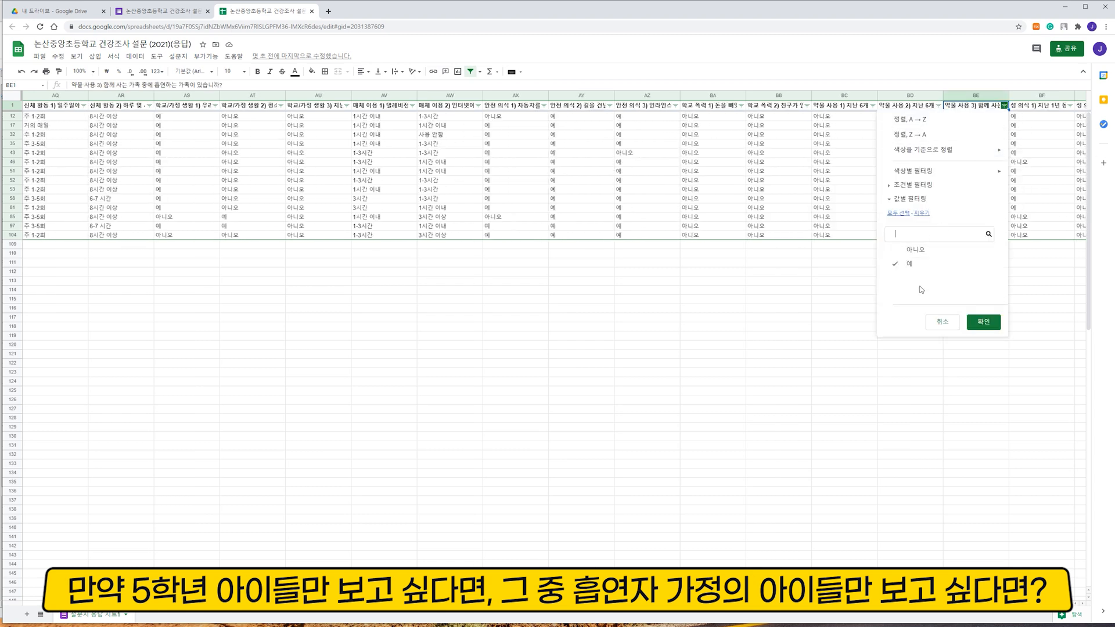
left_click(981, 323)
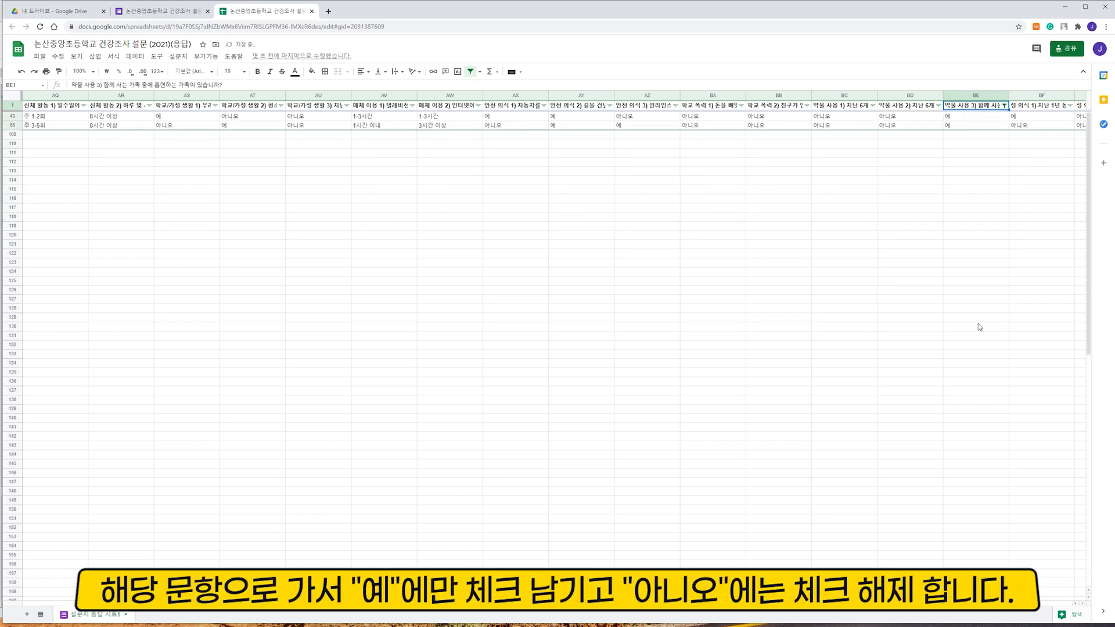